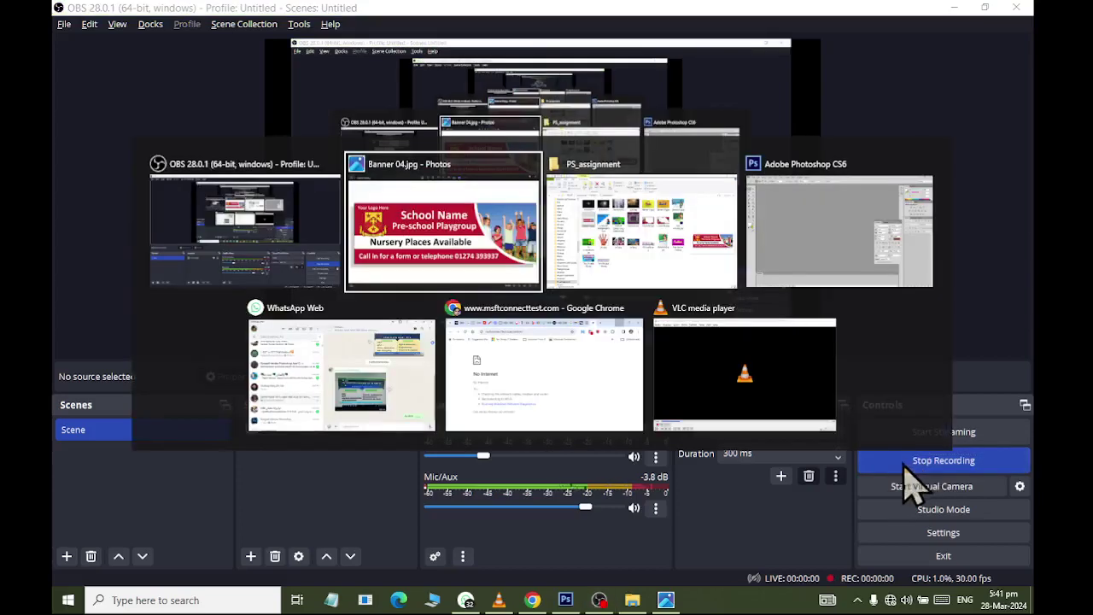
# Create a new 1152 x 864 px document from the Web preset at 300 pixels per inch.
pyautogui.press('Tab')
pyautogui.press('Tab')
pyautogui.click(92, 12)
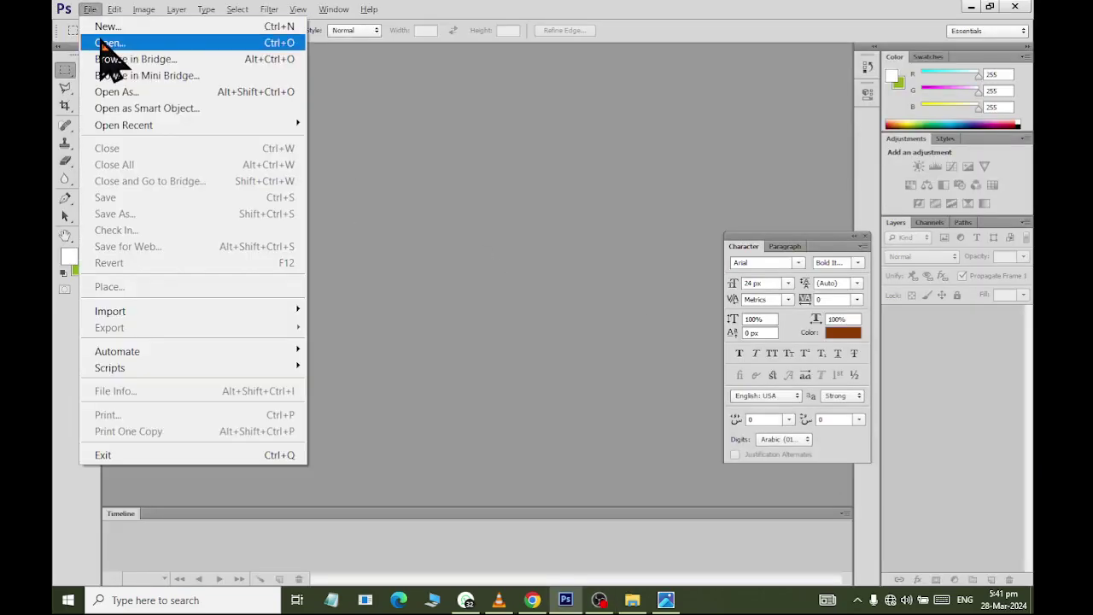
pyautogui.click(98, 33)
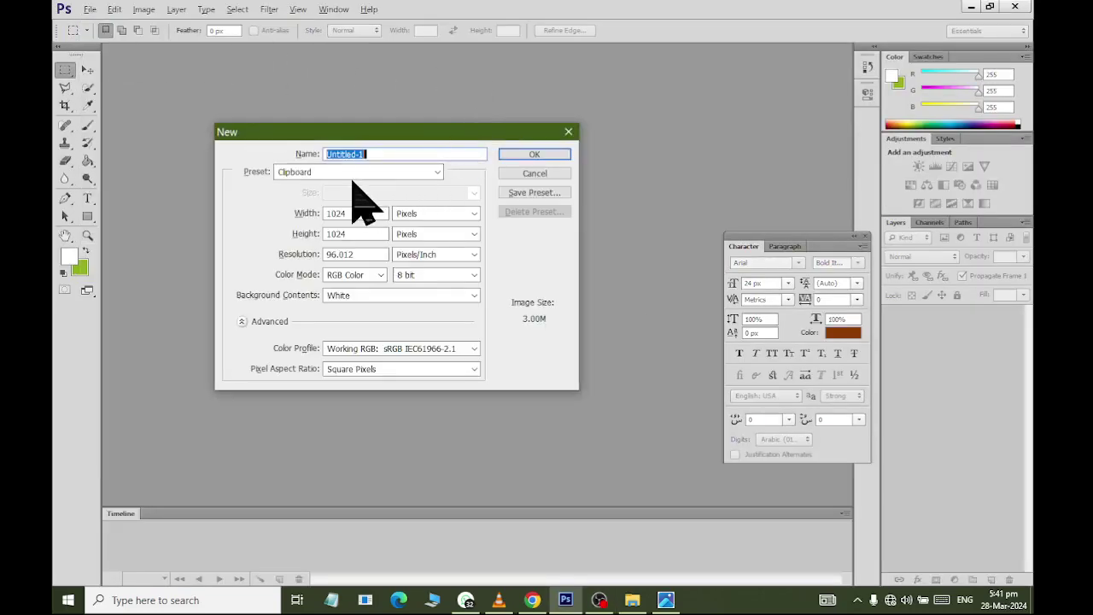
pyautogui.click(358, 173)
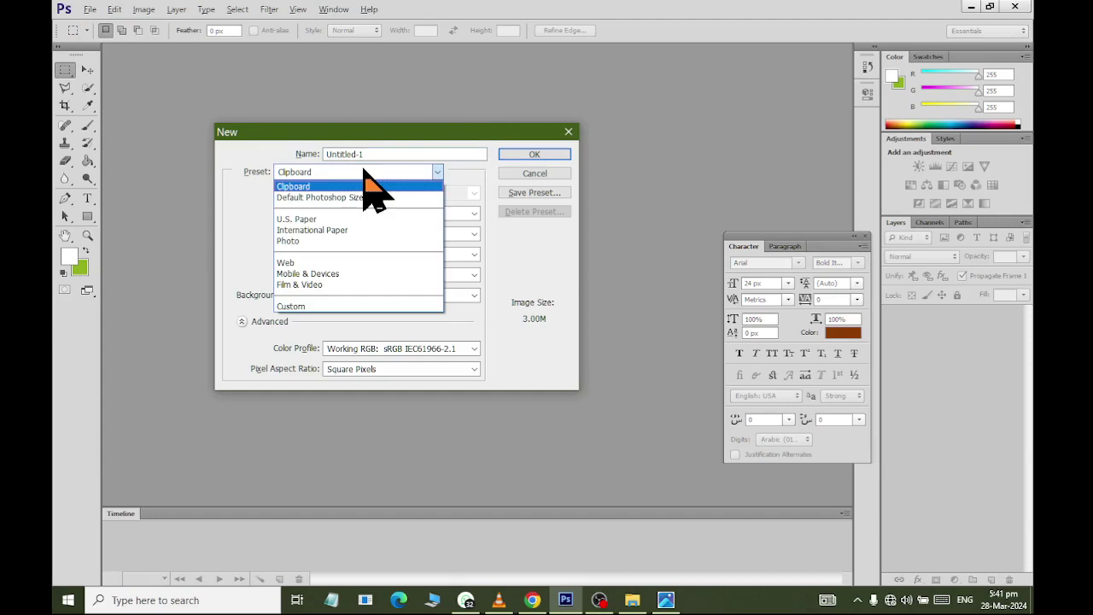
pyautogui.click(389, 263)
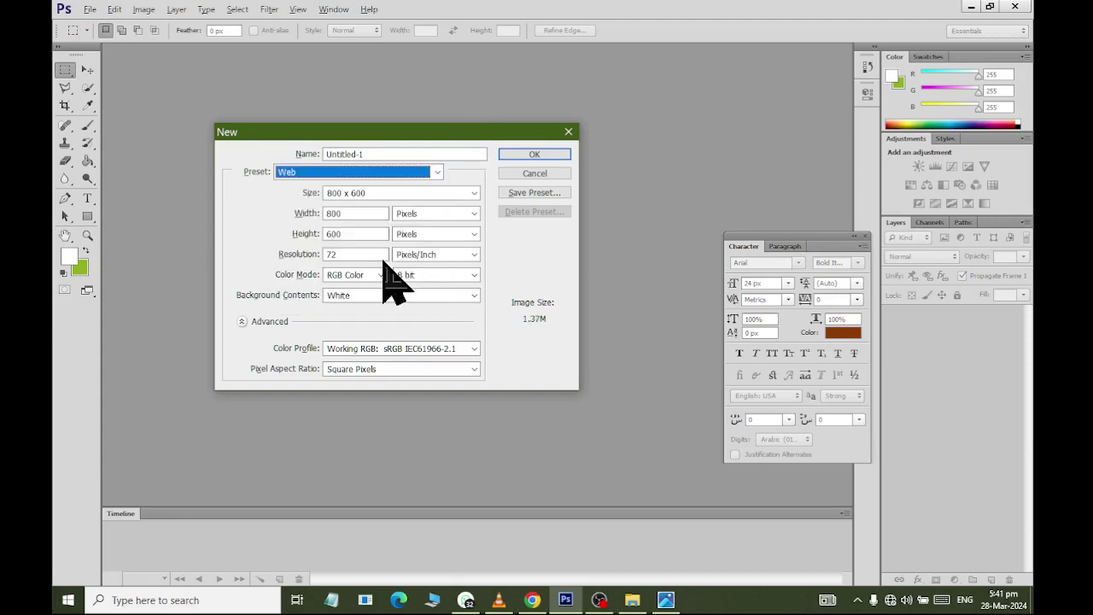
pyautogui.click(395, 193)
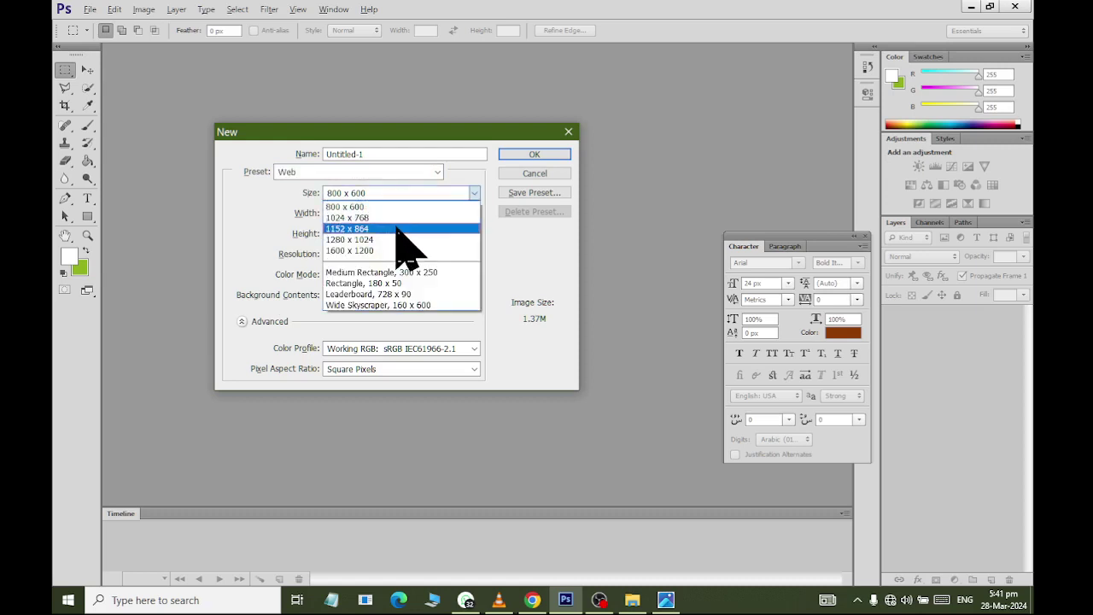
pyautogui.click(402, 229)
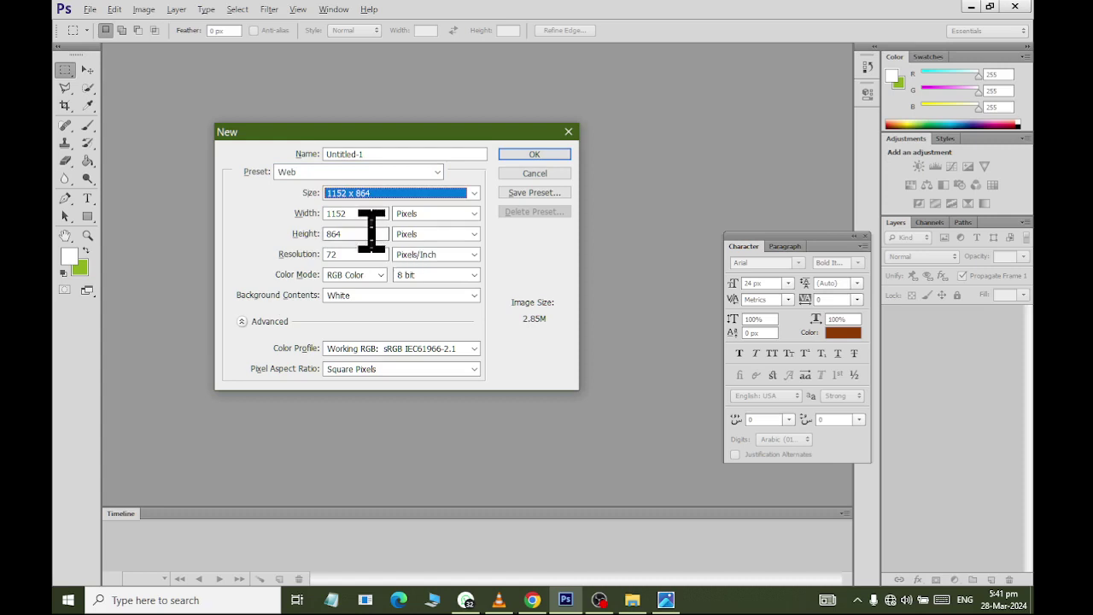
pyautogui.click(368, 234)
pyautogui.click(368, 253)
pyautogui.write('3')
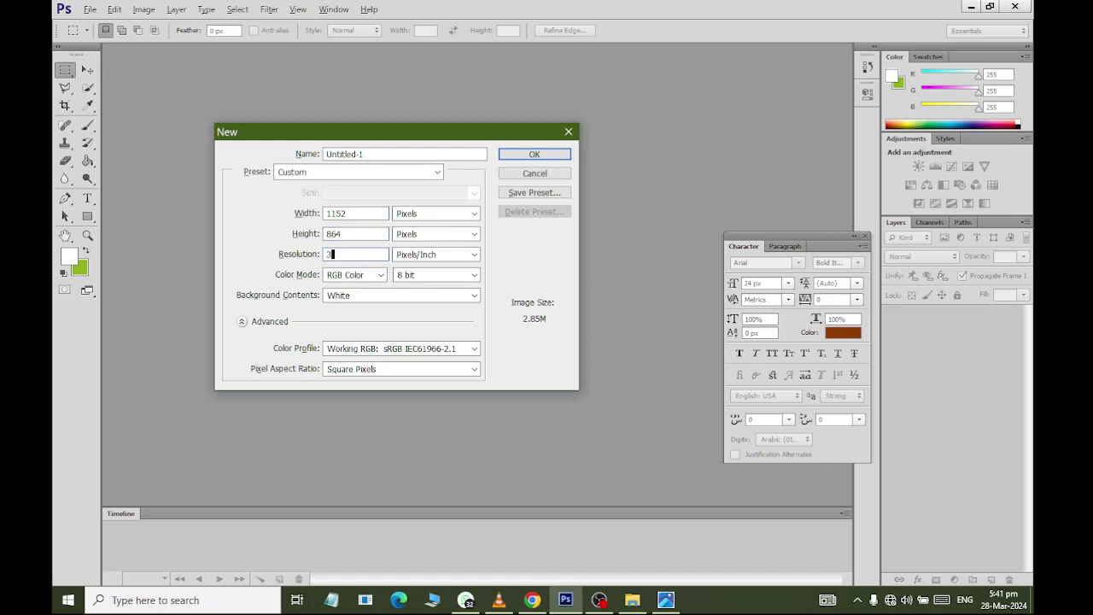
pyautogui.write('00')
pyautogui.press('Return')
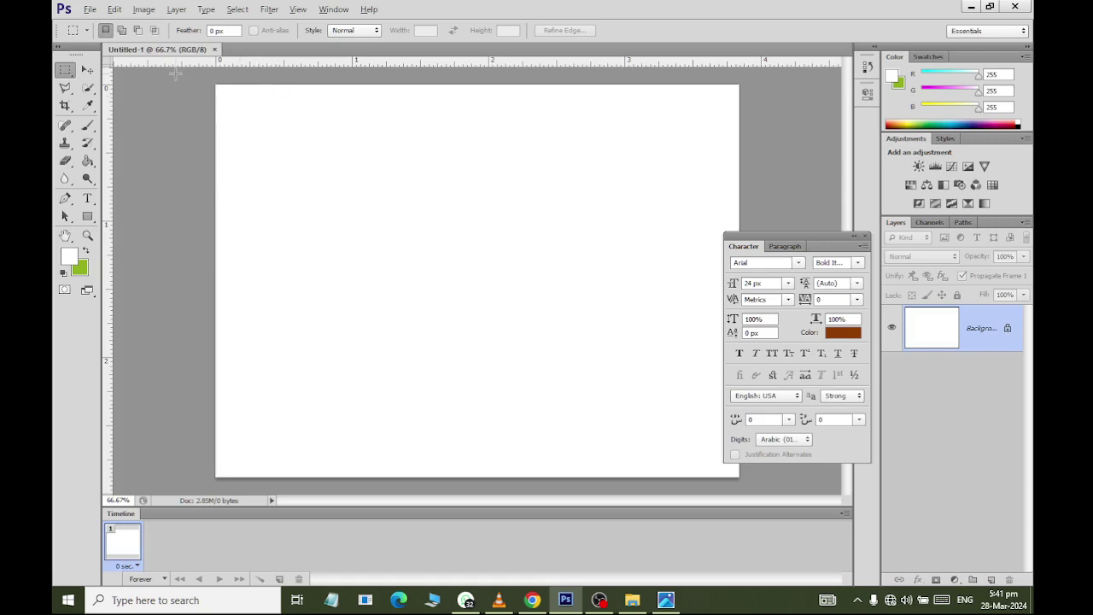
# Resize the image to 6 x 2 inches (1800 x 600 px) at 300 ppi.
pyautogui.click(143, 9)
pyautogui.click(158, 125)
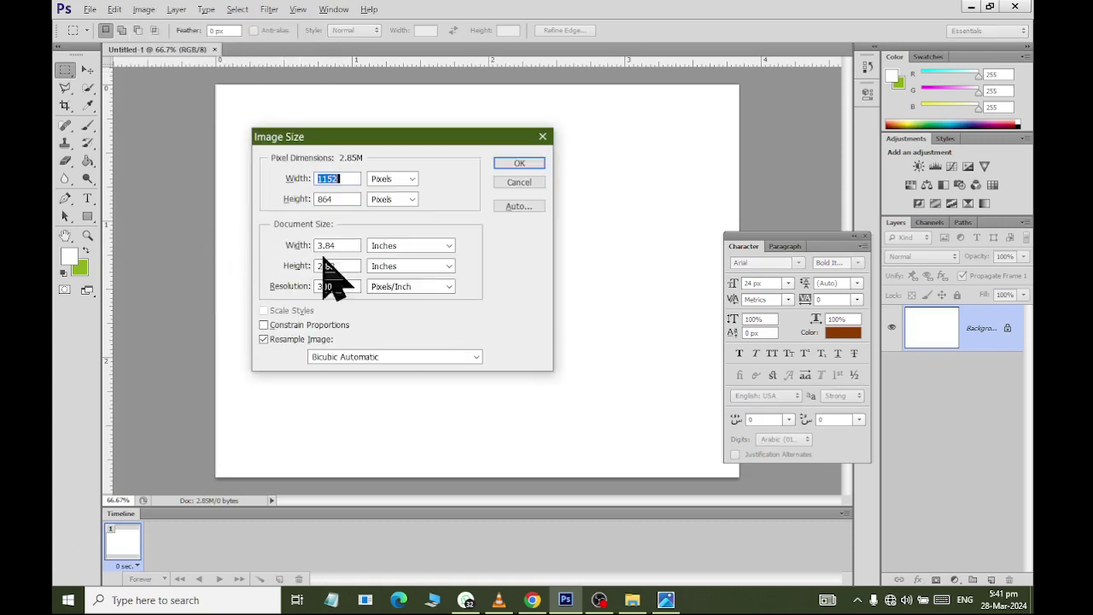
pyautogui.click(325, 266)
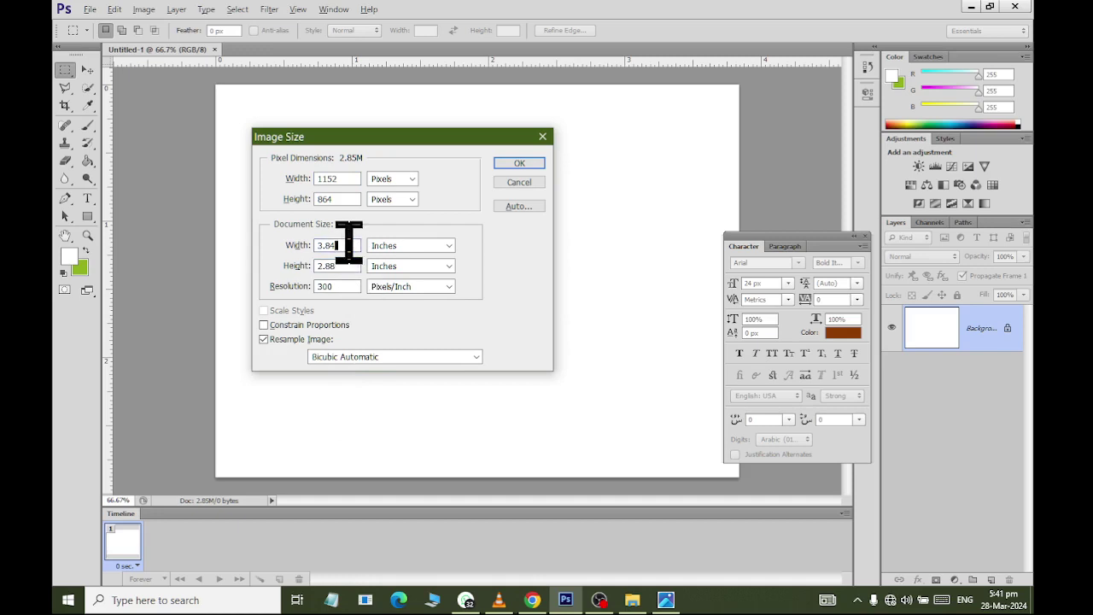
pyautogui.click(295, 247)
pyautogui.write('6')
pyautogui.click(348, 266)
pyautogui.doubleClick(352, 267)
pyautogui.click(515, 163)
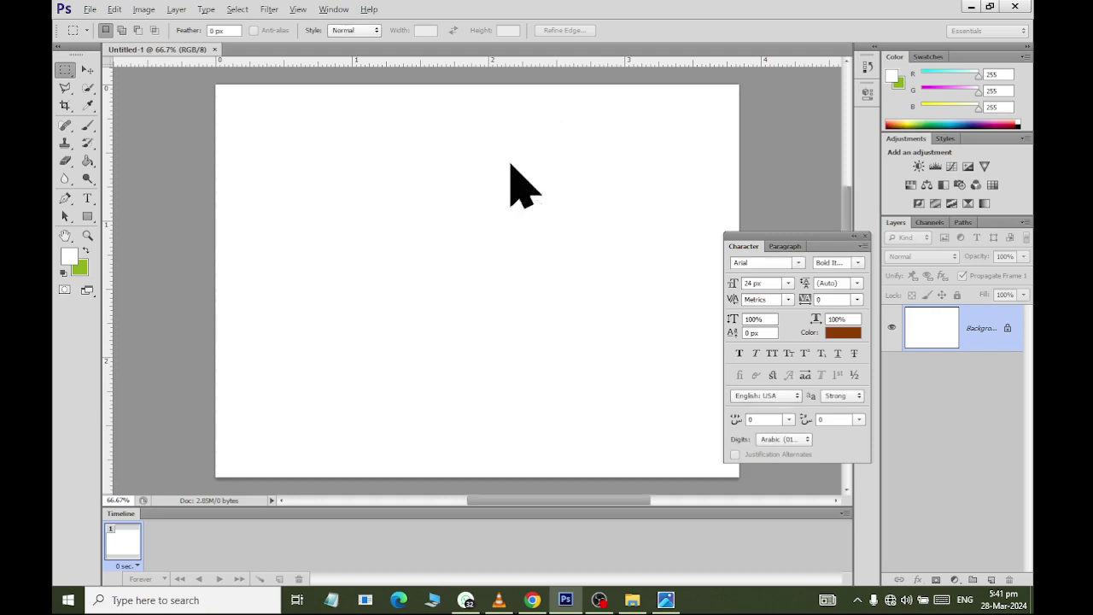
# Fit the document in view and convert the Background layer into editable Layer 0.
pyautogui.hotkey('ctrl', '0')
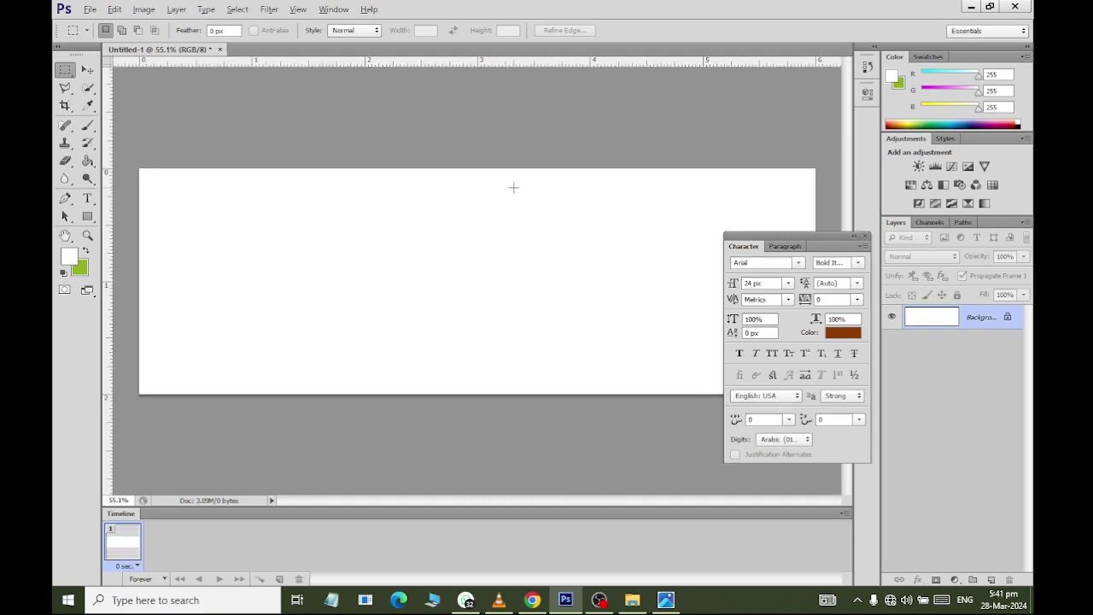
pyautogui.moveTo(830, 236); pyautogui.dragTo(792, 414)
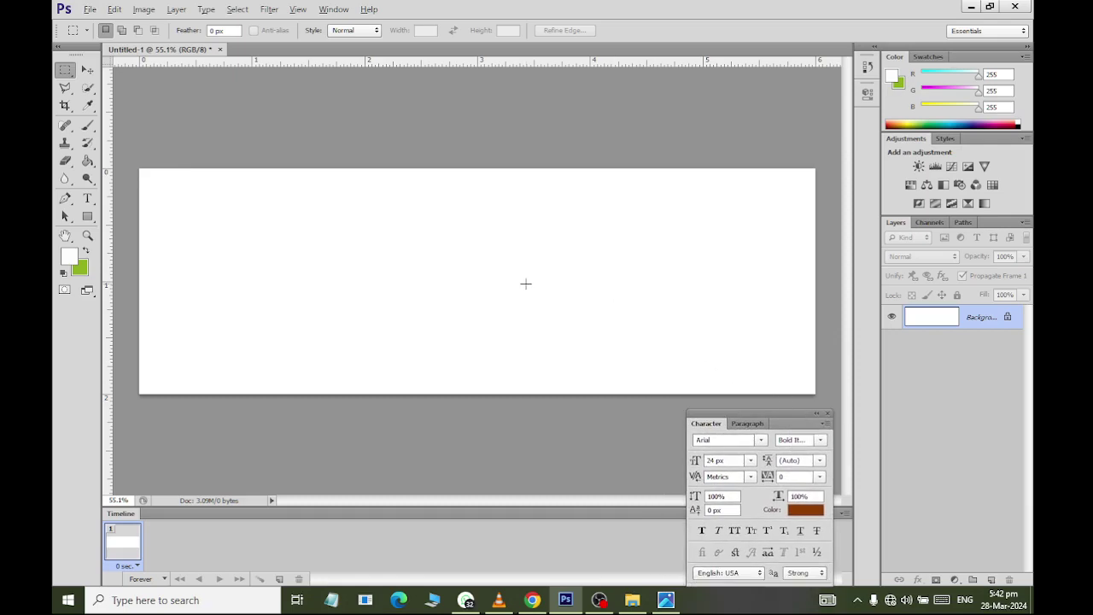
pyautogui.hotkey('alt', 'Tab')
pyautogui.hotkey('alt', 'Tab')
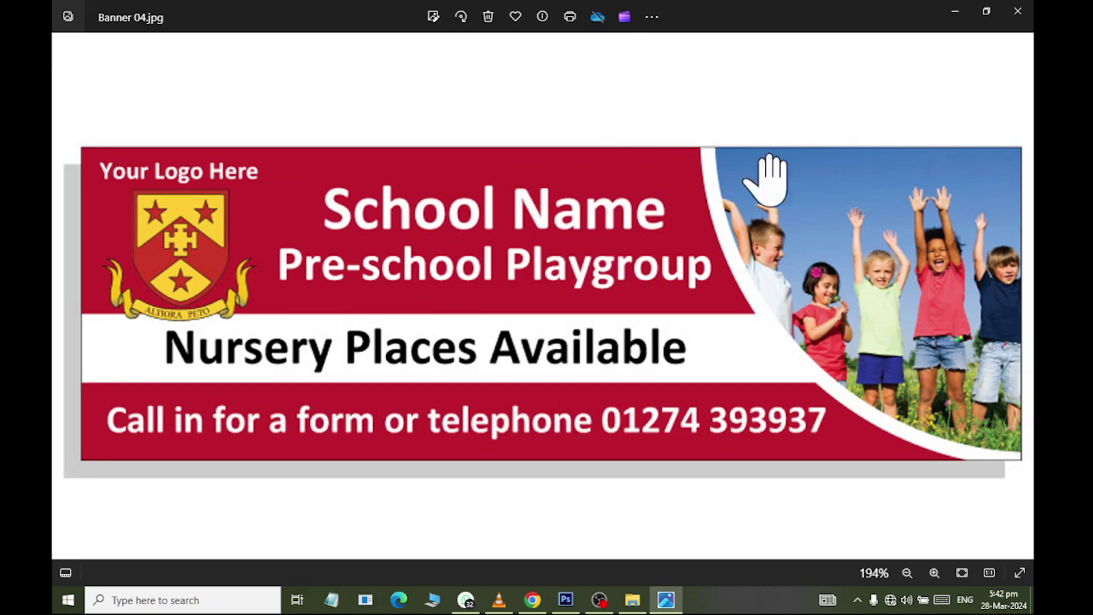
pyautogui.hotkey('alt', 'Tab')
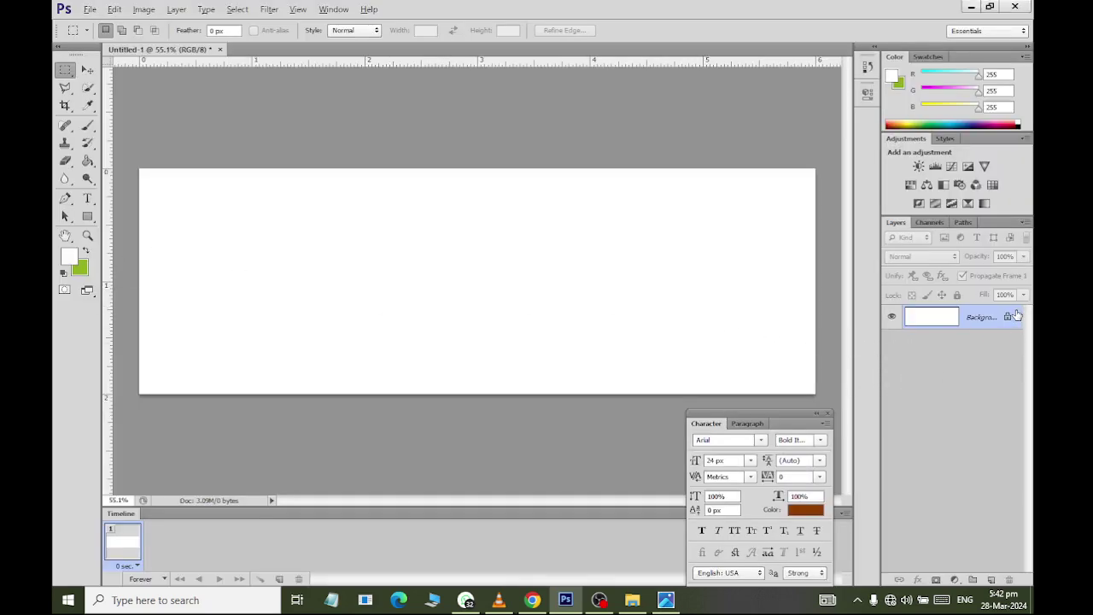
pyautogui.doubleClick(1008, 318)
pyautogui.click(709, 191)
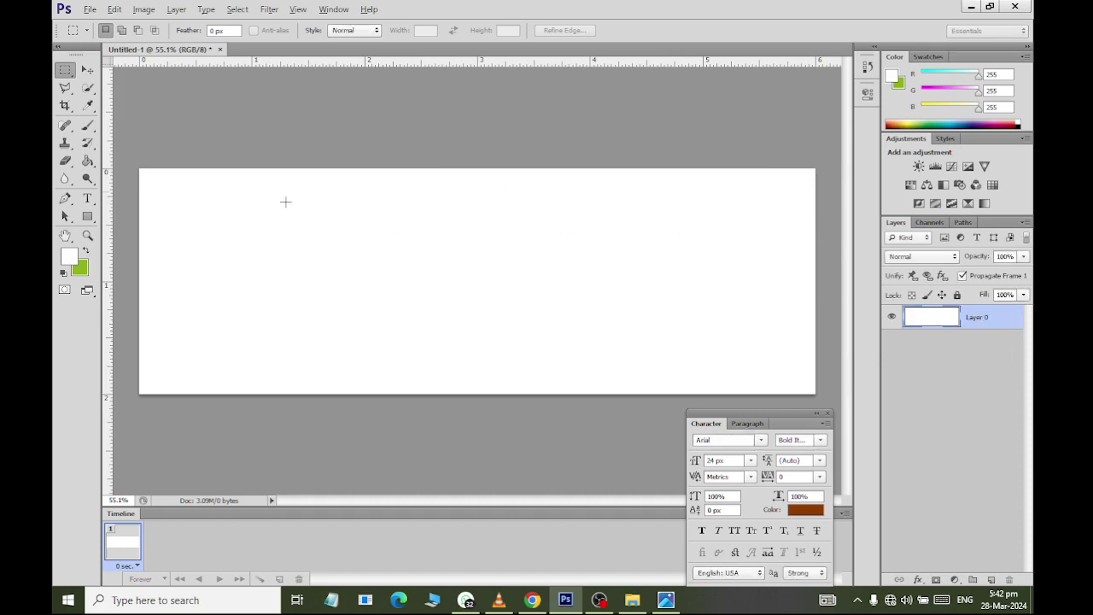
# Fill the whole canvas with dark red #9e0606 using the Paint Bucket.
pyautogui.moveTo(88, 161); pyautogui.dragTo(124, 175)
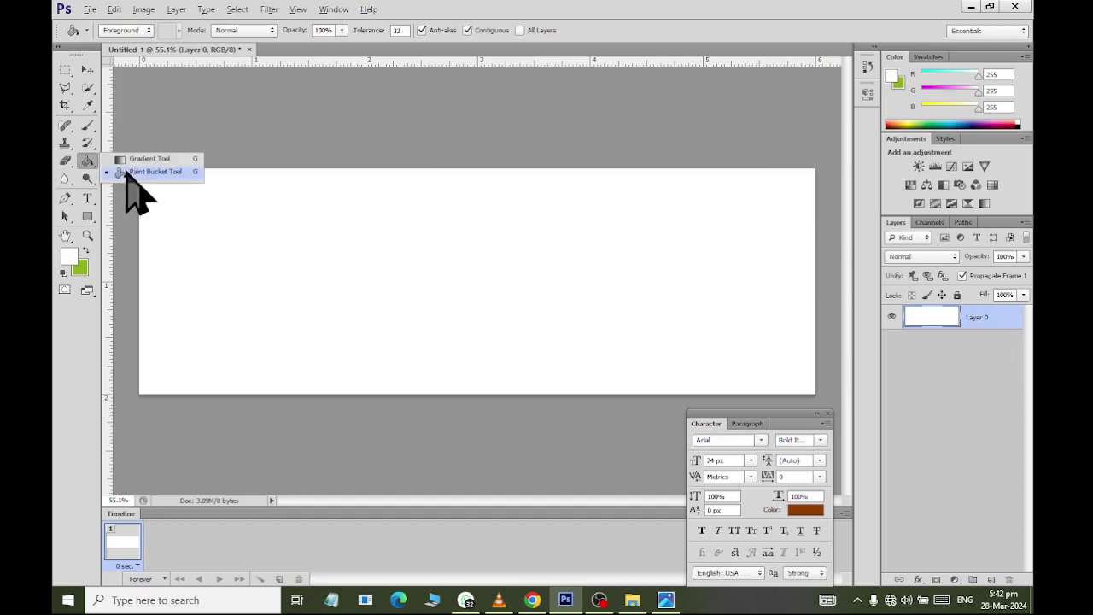
pyautogui.click(69, 258)
pyautogui.click(493, 183)
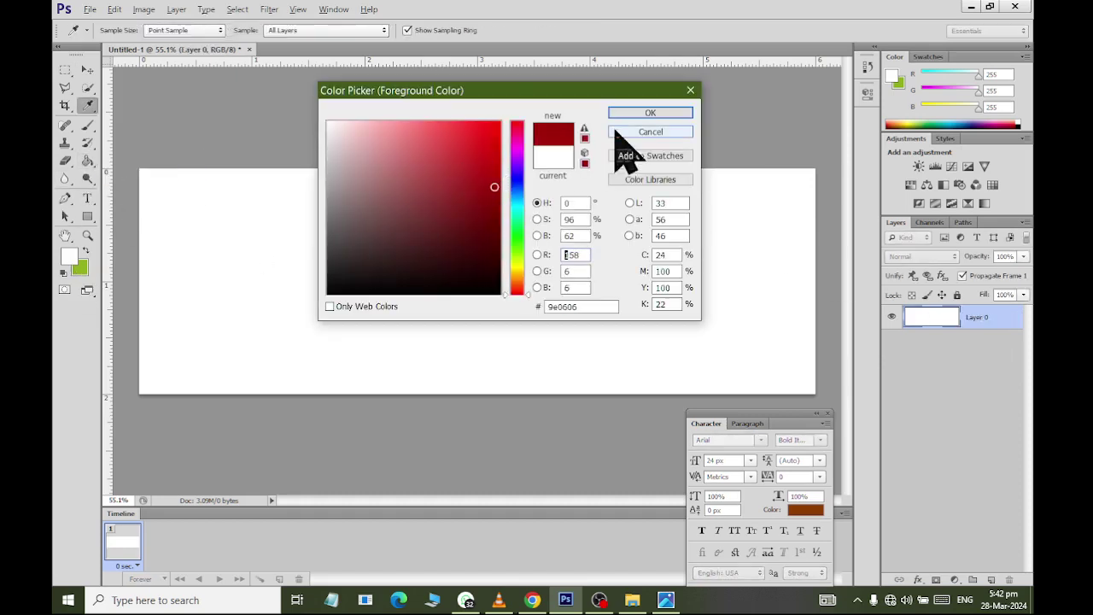
pyautogui.click(649, 129)
pyautogui.click(559, 235)
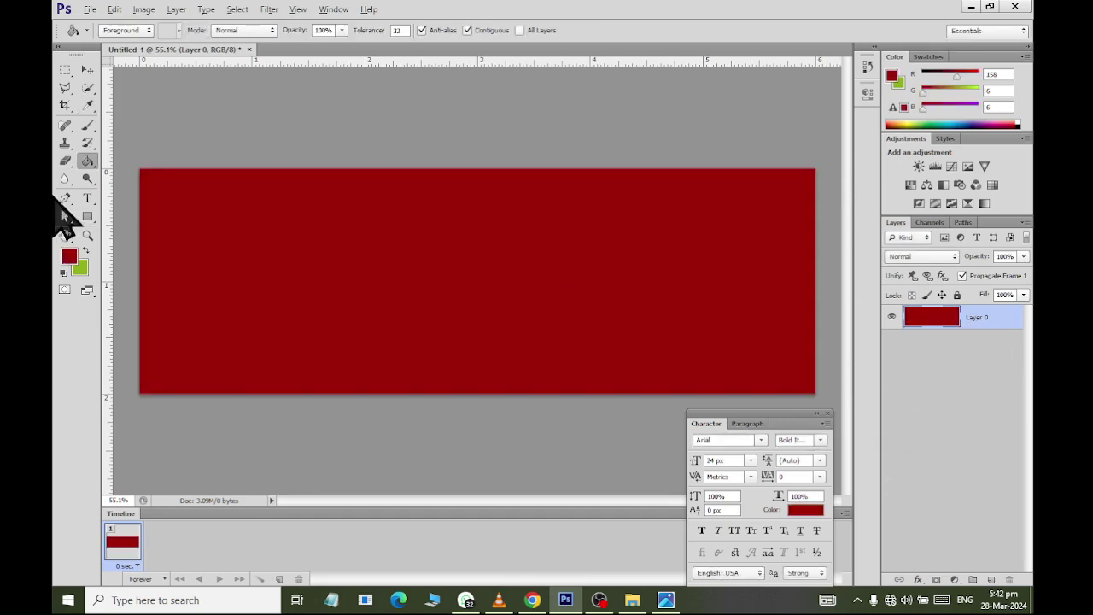
# Draw a small rectangle with white fill and no stroke.
pyautogui.click(87, 216)
pyautogui.moveTo(410, 272); pyautogui.dragTo(426, 280)
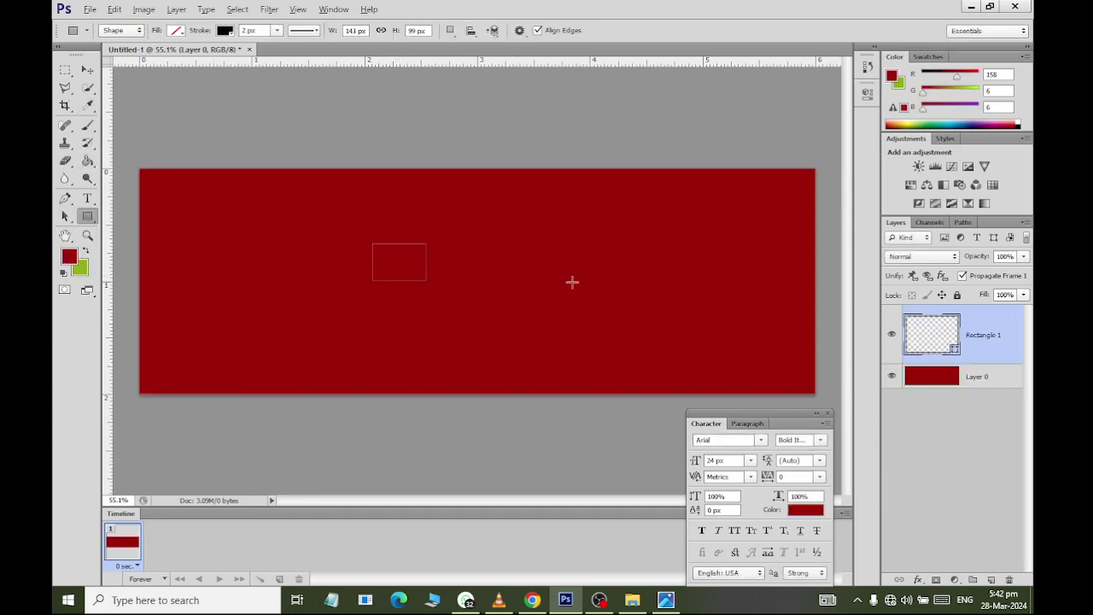
pyautogui.click(176, 30)
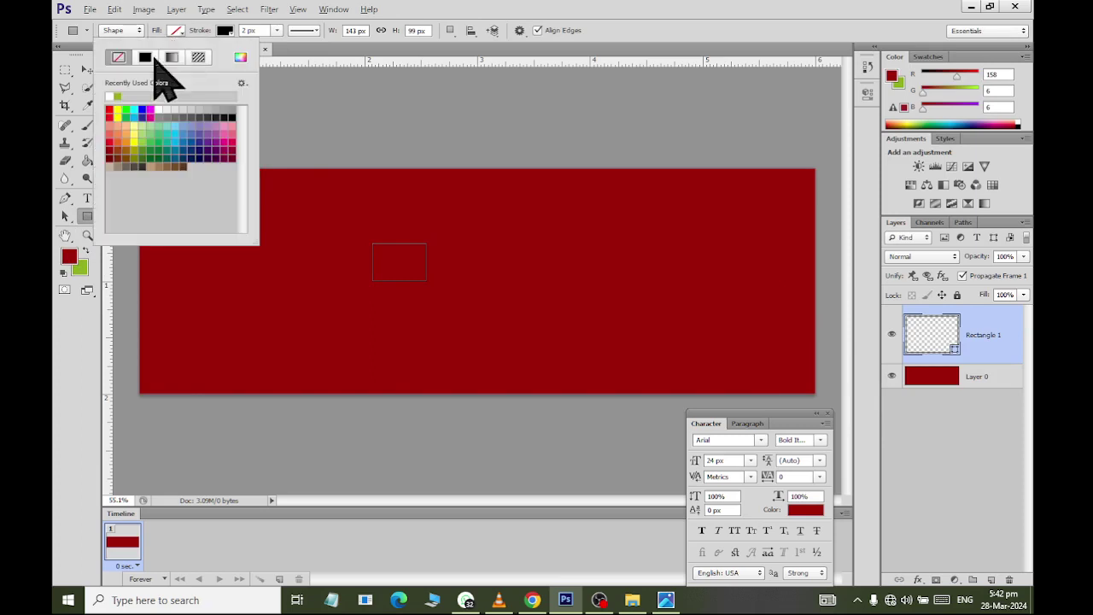
pyautogui.click(114, 94)
pyautogui.click(225, 30)
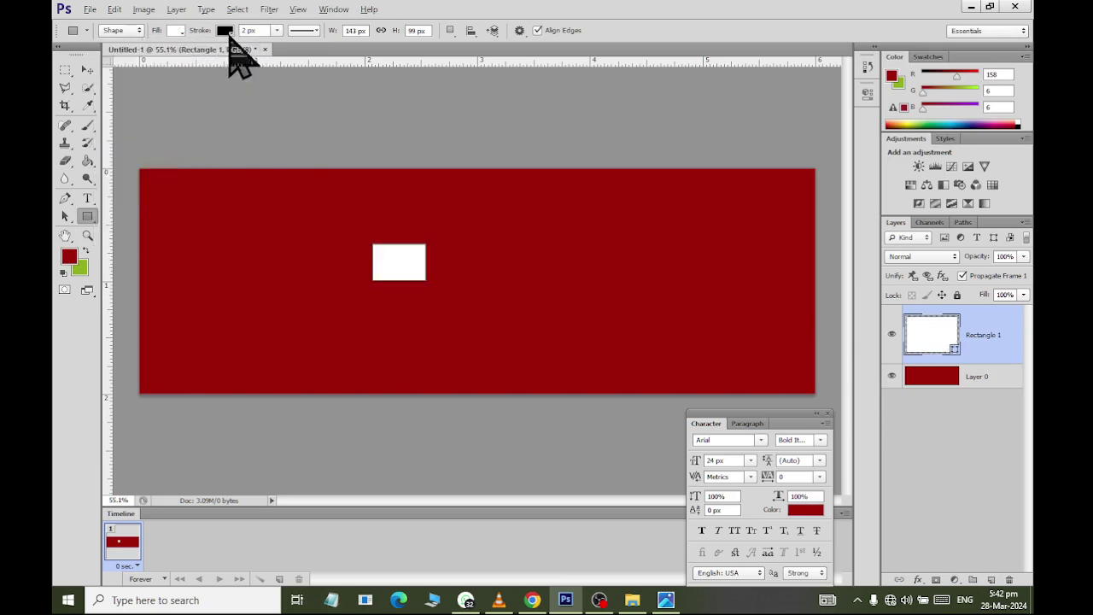
pyautogui.click(168, 57)
# Stretch the white rectangle across the full banner width, make it taller, and lower it slightly.
pyautogui.click(87, 70)
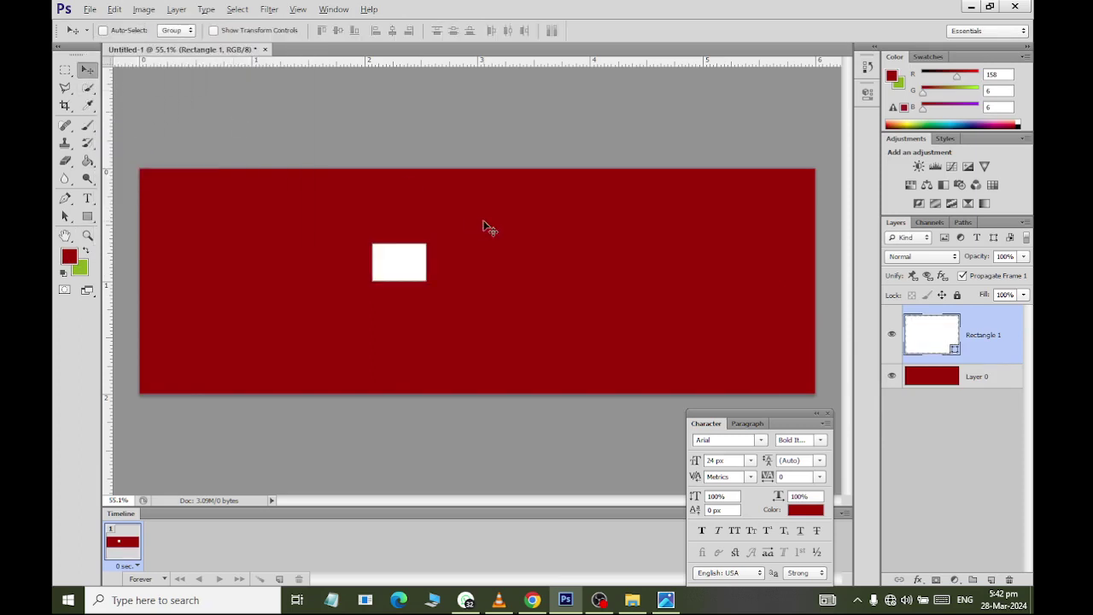
pyautogui.hotkey('ctrl', 't')
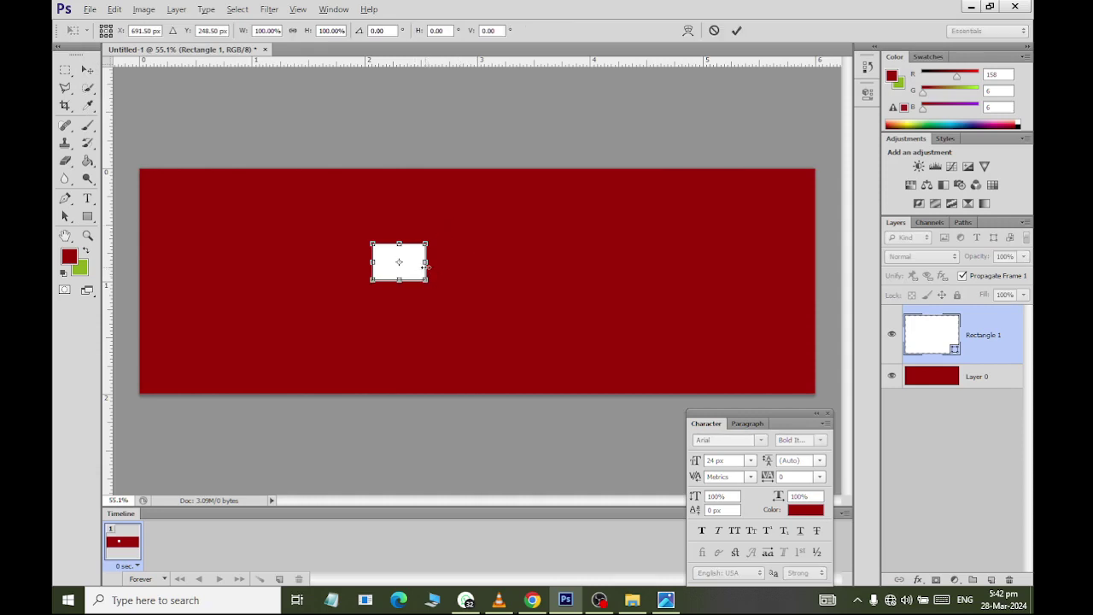
pyautogui.moveTo(426, 266)
pyautogui.mouseDown()
pyautogui.moveTo(763, 284)
pyautogui.moveTo(663, 288)
pyautogui.mouseUp()
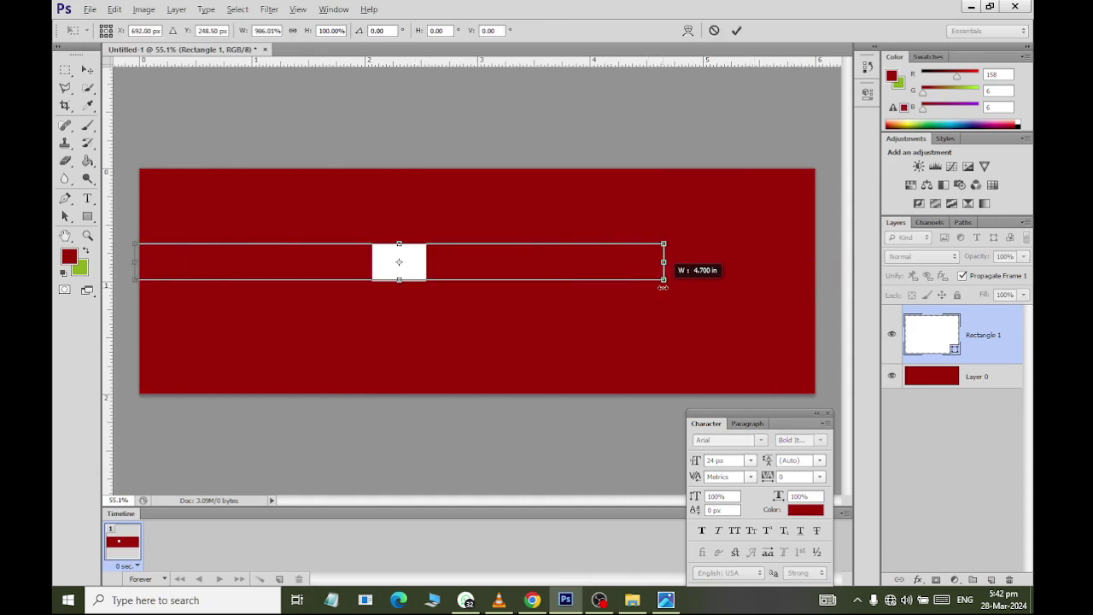
pyautogui.moveTo(658, 287)
pyautogui.mouseDown()
pyautogui.moveTo(655, 275)
pyautogui.moveTo(790, 273)
pyautogui.mouseUp()
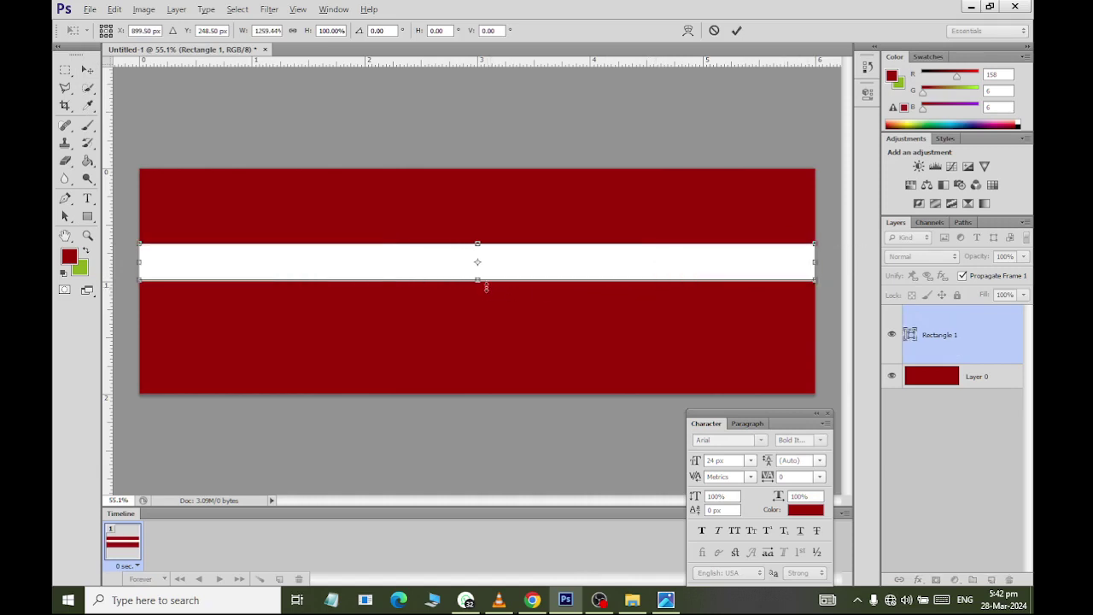
pyautogui.moveTo(478, 280); pyautogui.dragTo(478, 304)
pyautogui.click(88, 72)
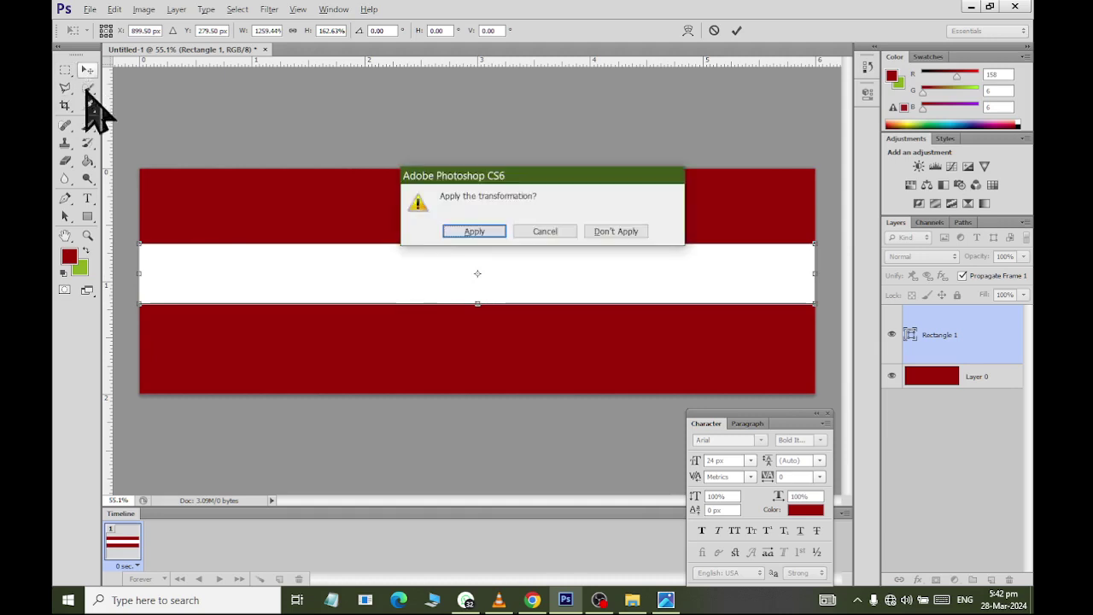
pyautogui.click(473, 231)
pyautogui.moveTo(434, 283); pyautogui.dragTo(432, 309)
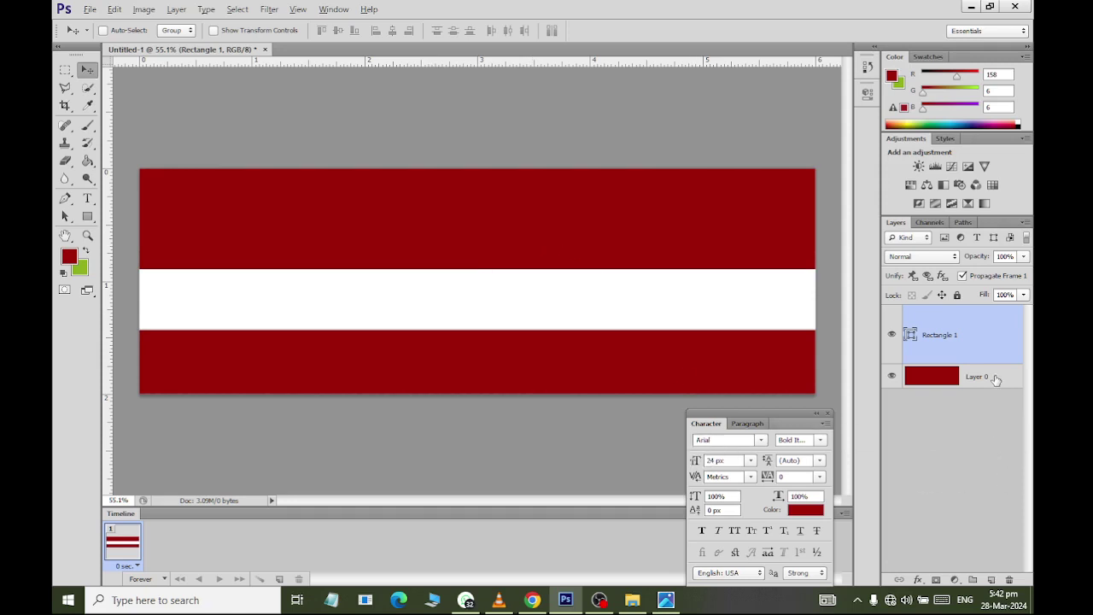
# Save the banner as a PSD named 'Class 06Wide banner' with default format options.
pyautogui.hotkey('ctrl', 's')
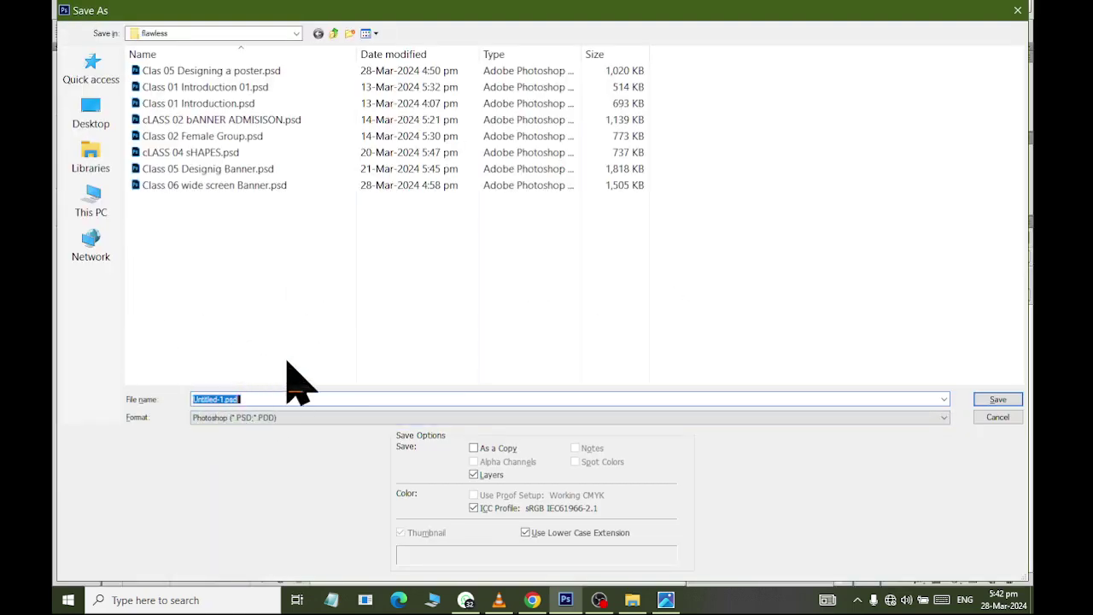
pyautogui.write('Class 06')
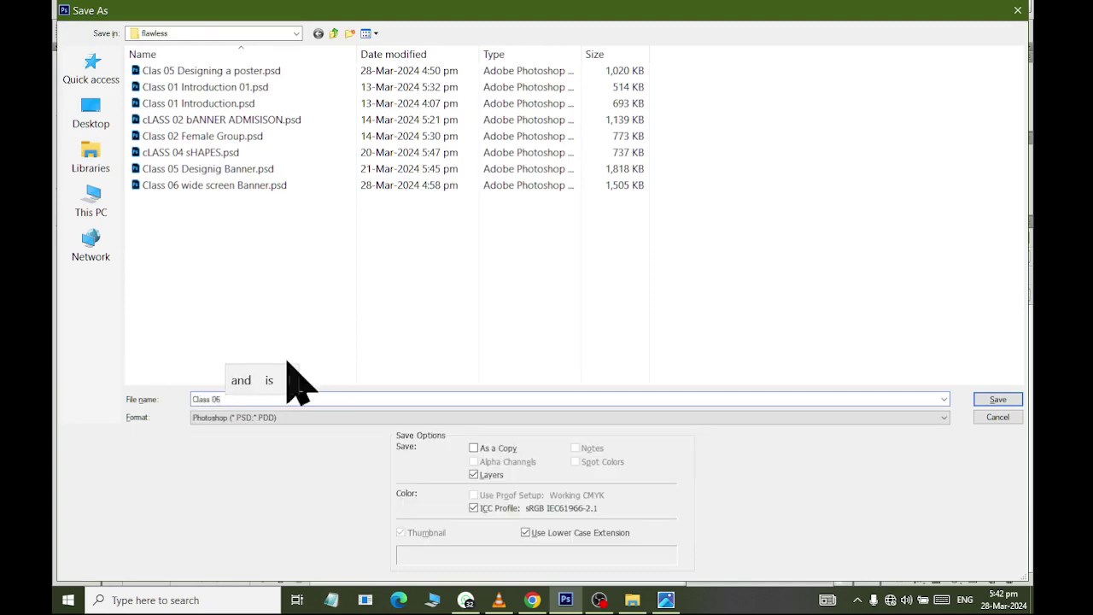
pyautogui.write('Wide')
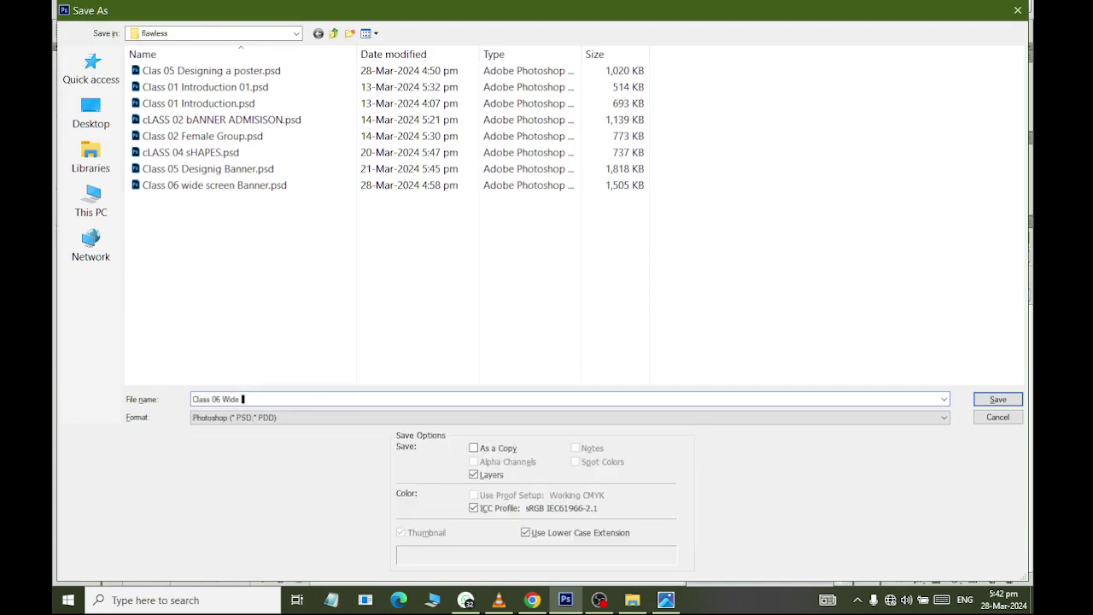
pyautogui.write(' banner')
pyautogui.press('Return')
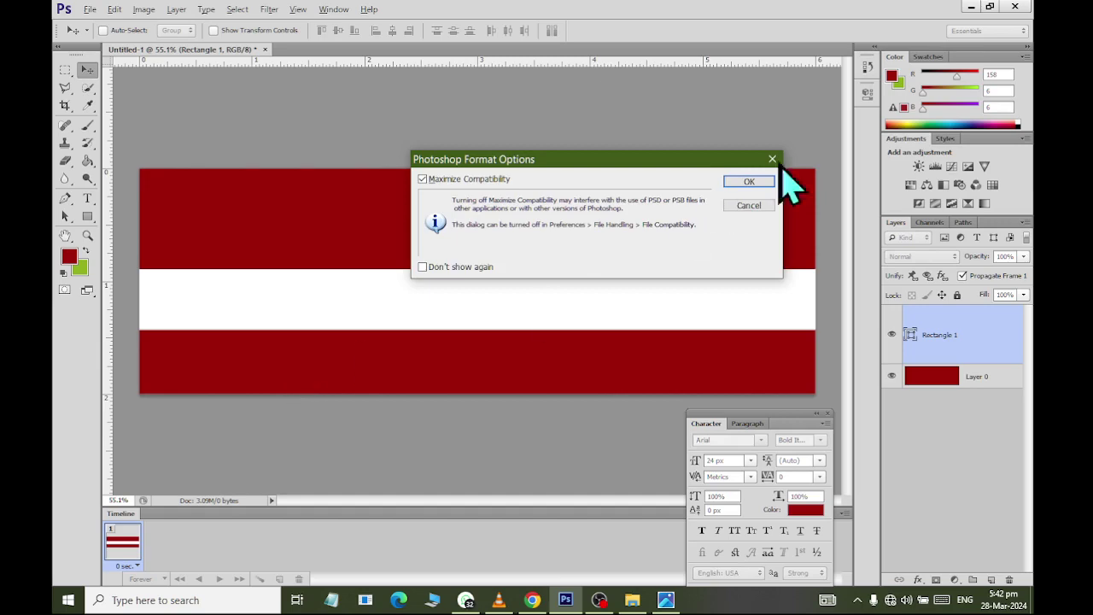
pyautogui.click(764, 182)
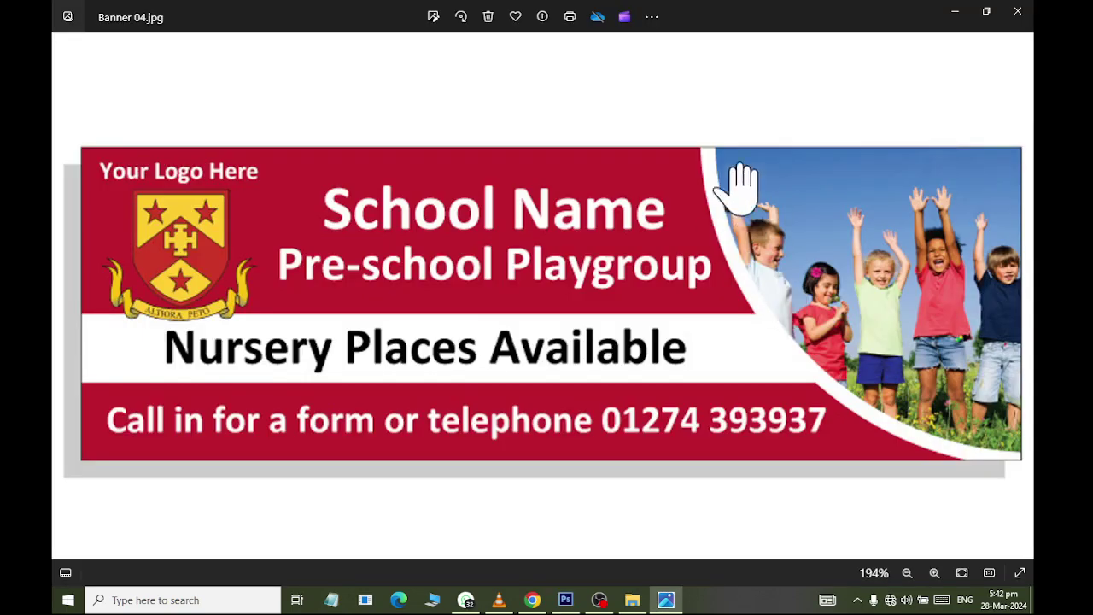
pyautogui.hotkey('alt', 'Tab')
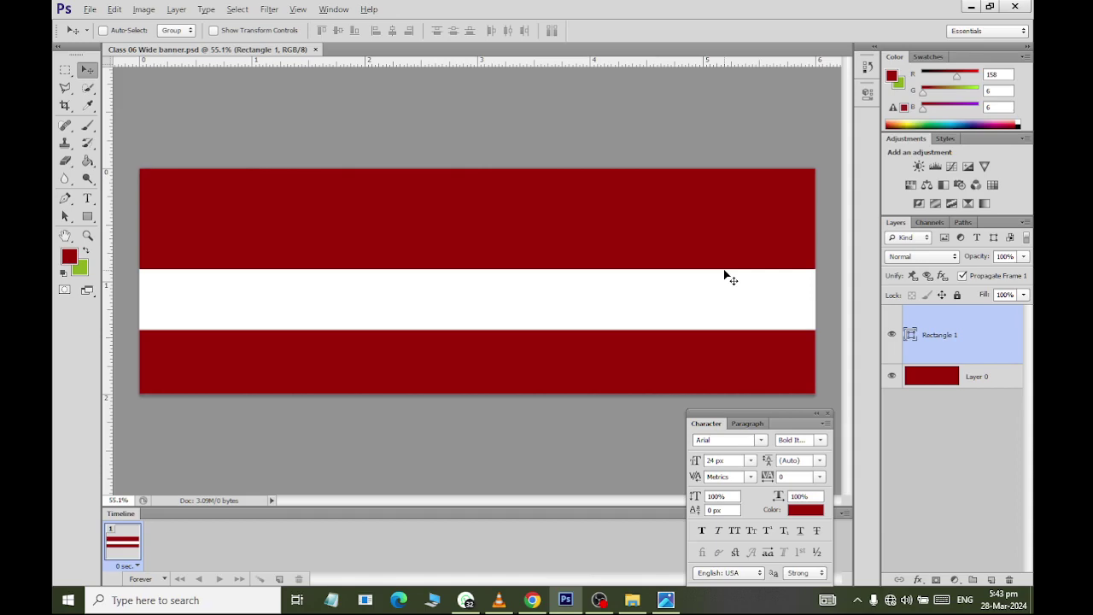
# Draw a large teal-filled circle over the banner centre with the Ellipse Tool.
pyautogui.click(87, 216)
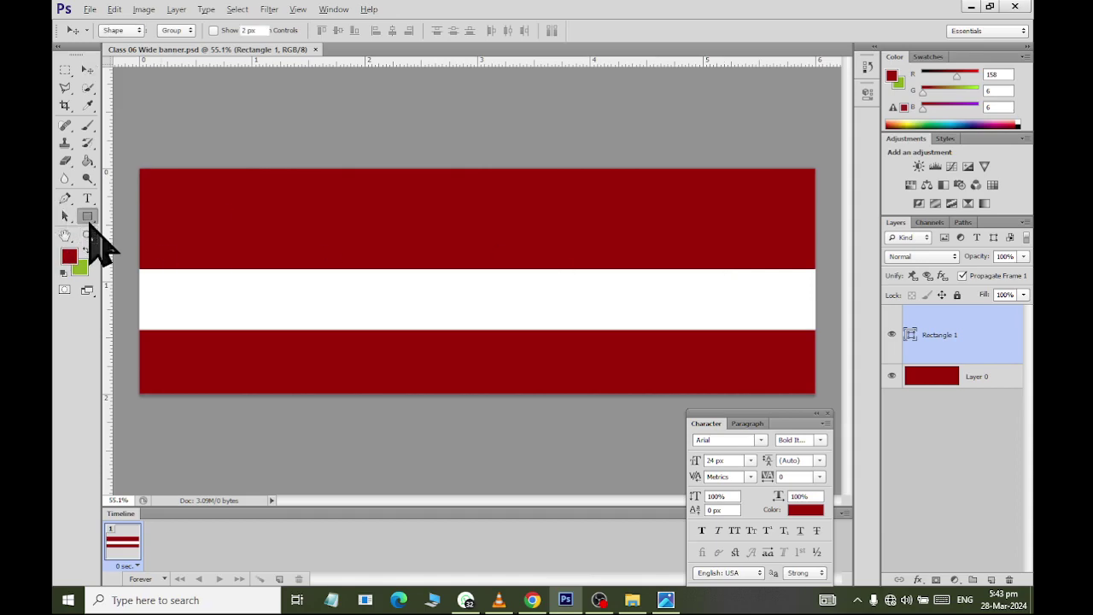
pyautogui.click(128, 254)
pyautogui.hotkey('alt', 'Tab')
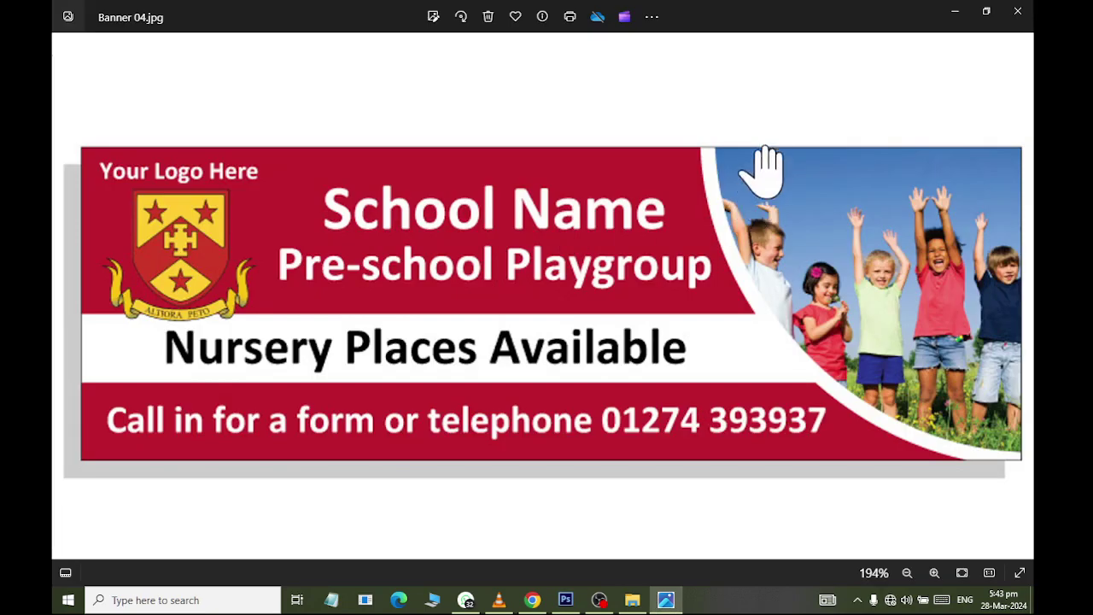
pyautogui.hotkey('alt', 'Tab')
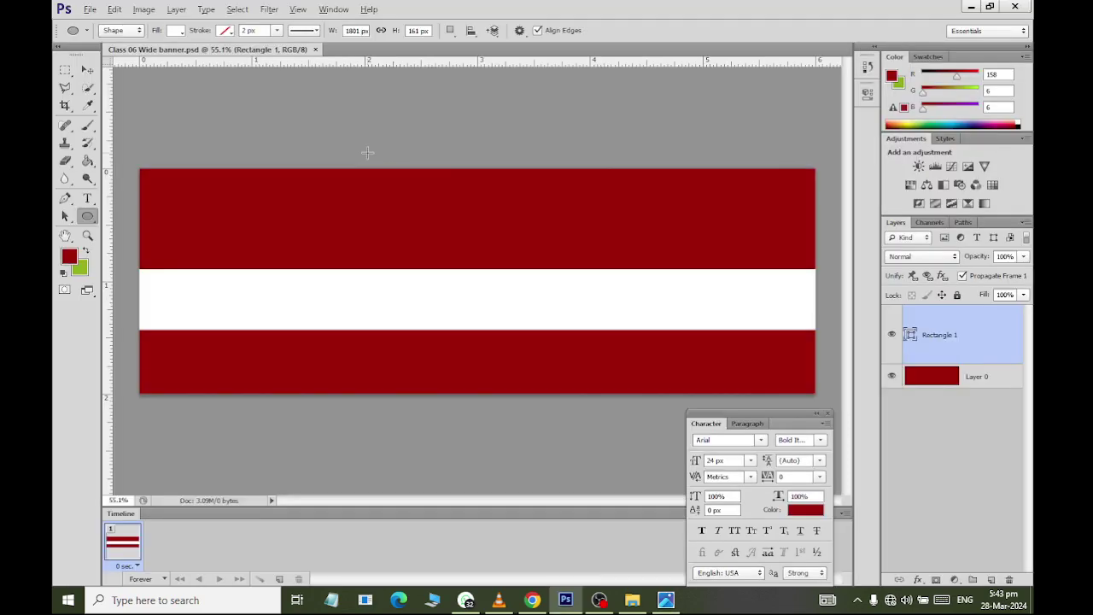
pyautogui.moveTo(368, 152); pyautogui.dragTo(671, 469)
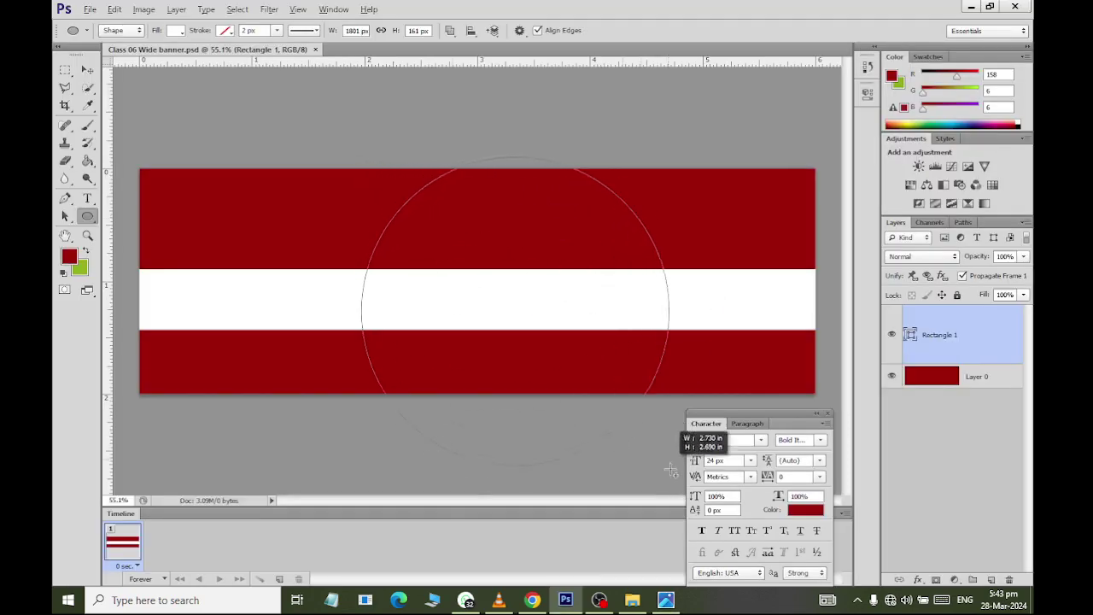
pyautogui.moveTo(670, 469); pyautogui.dragTo(666, 461)
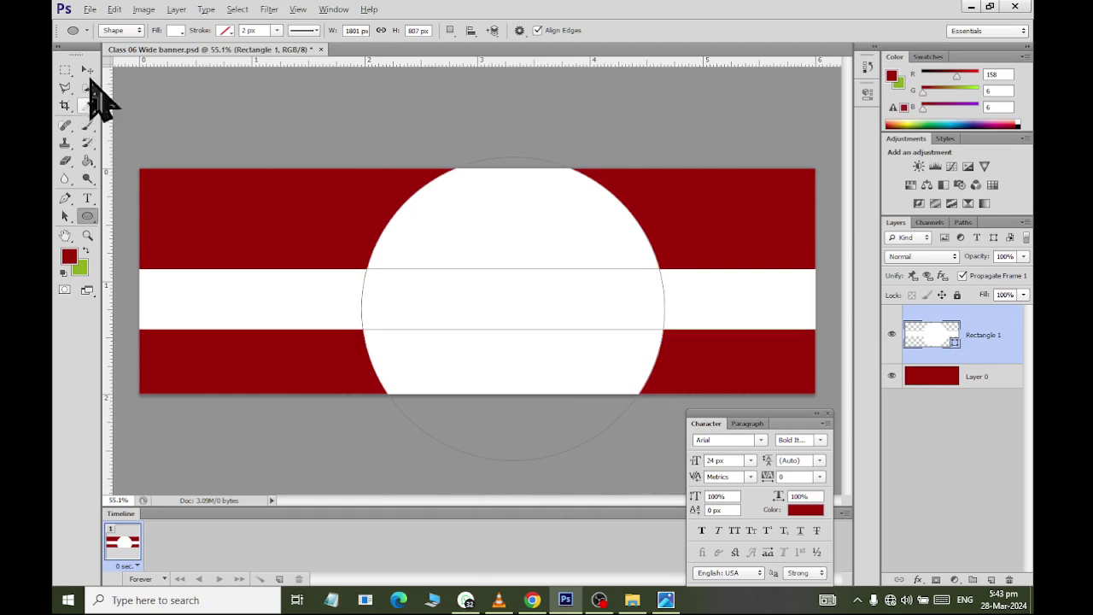
pyautogui.click(175, 30)
pyautogui.click(146, 52)
pyautogui.click(182, 151)
# Undo the move attempt and remove the teal circle.
pyautogui.click(89, 75)
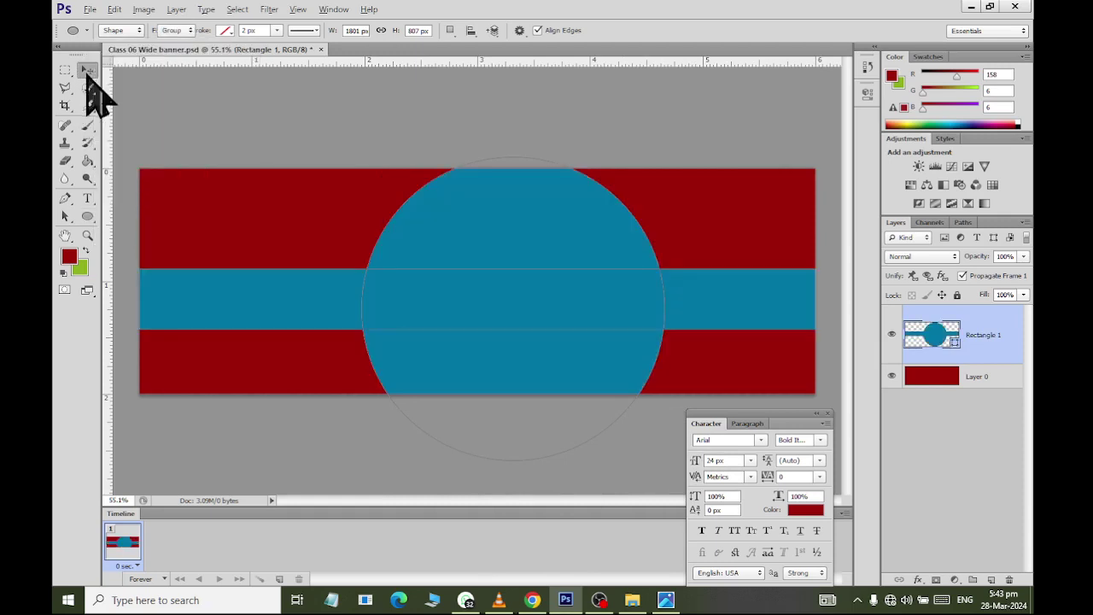
pyautogui.moveTo(493, 336); pyautogui.dragTo(721, 264)
pyautogui.hotkey('ctrl', 'z')
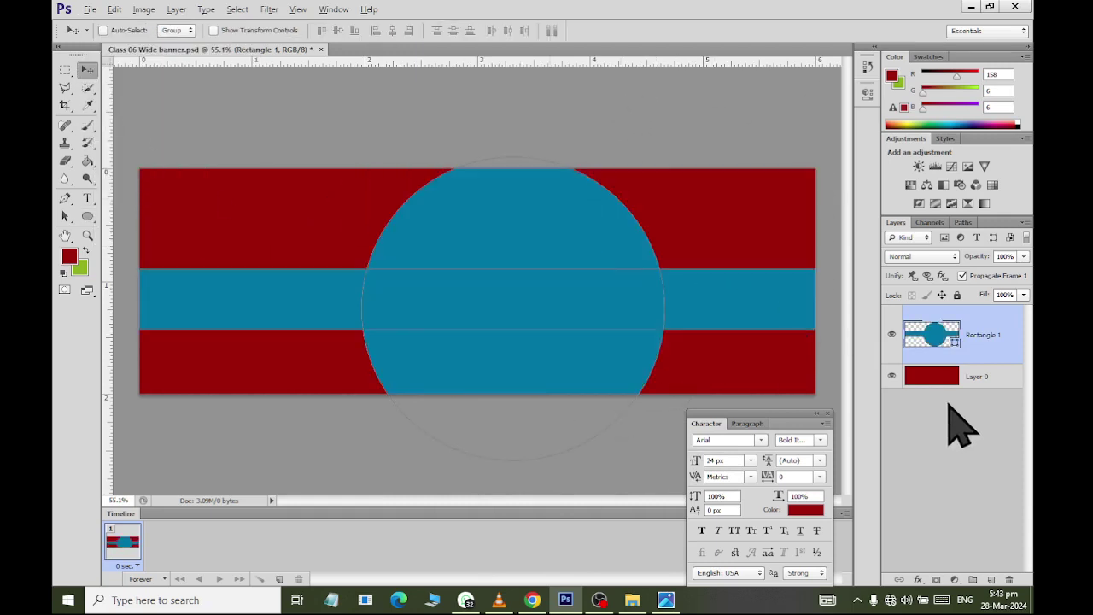
pyautogui.hotkey('ctrl', 'alt', 'z')
pyautogui.hotkey('ctrl', 'alt', 'z')
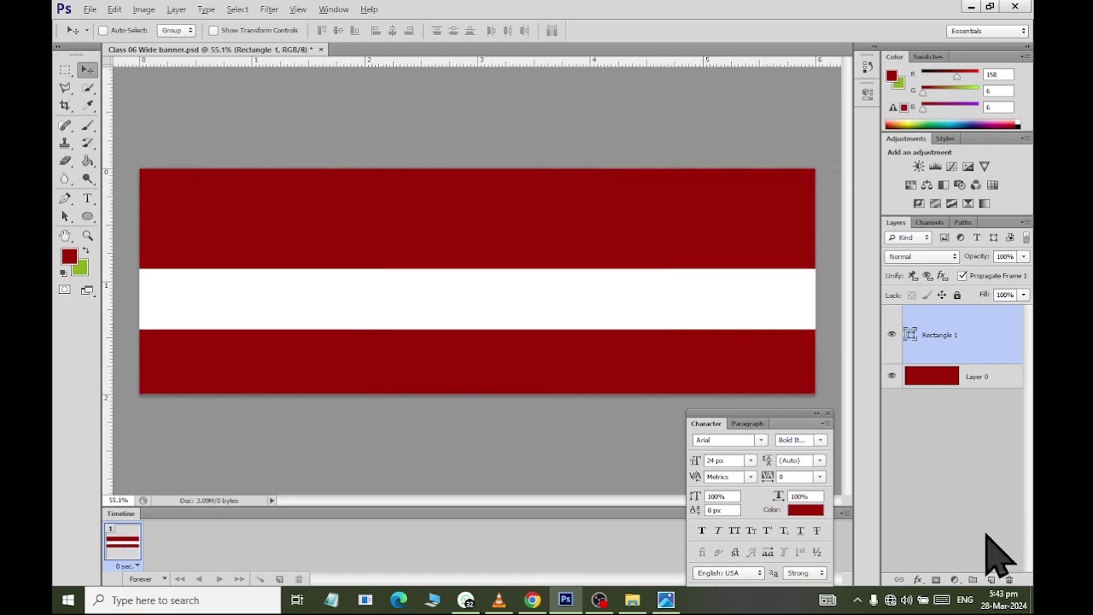
# On a new layer, draw a dark purple circle and move it to the banner's right edge.
pyautogui.click(991, 580)
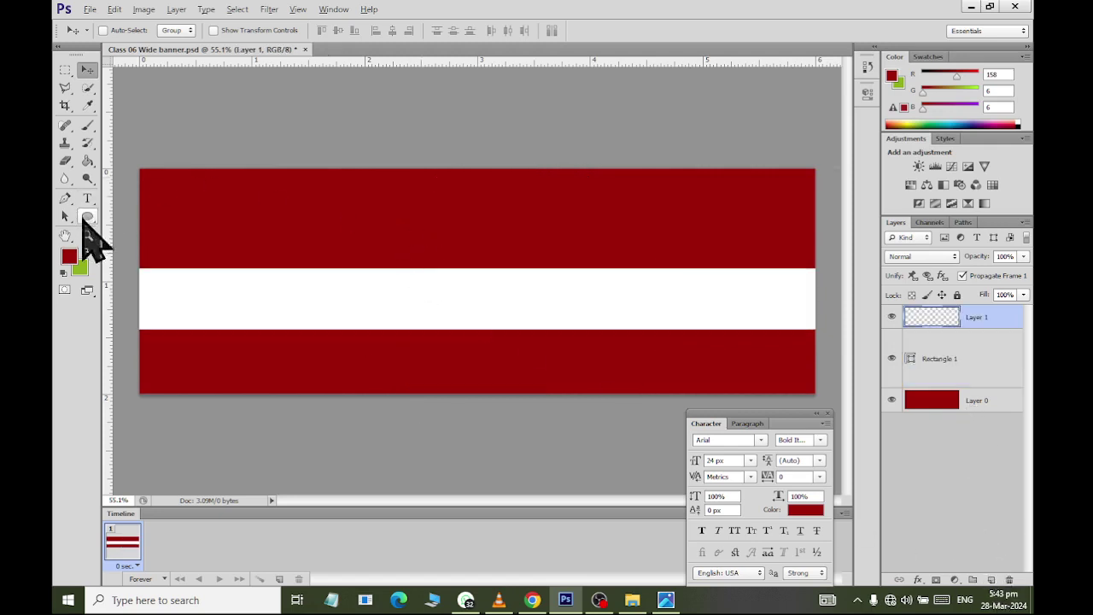
pyautogui.click(87, 216)
pyautogui.moveTo(466, 237); pyautogui.dragTo(726, 493)
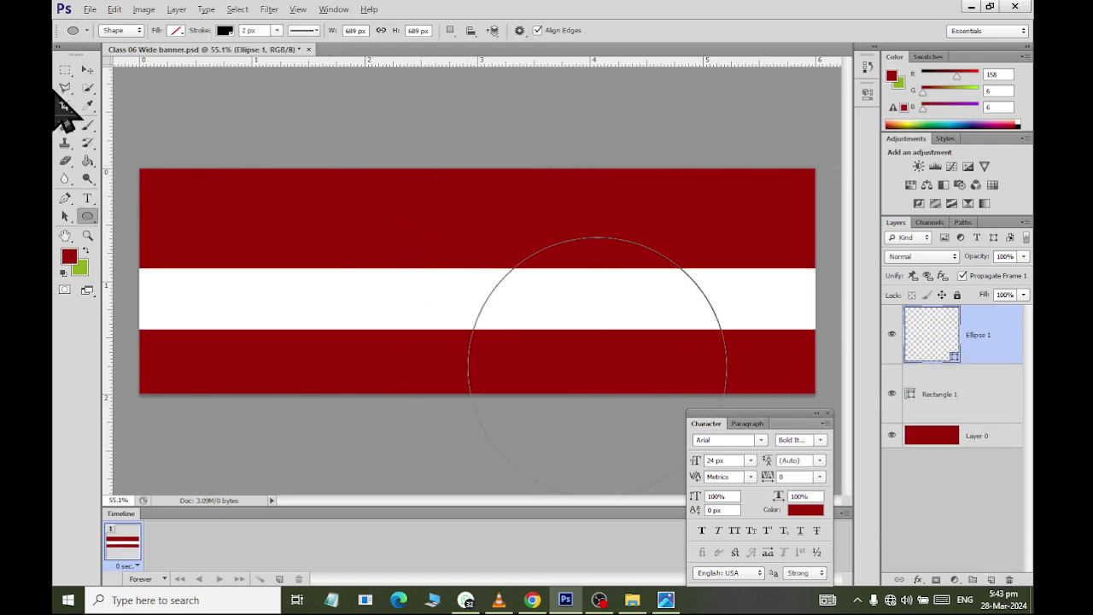
pyautogui.click(177, 31)
pyautogui.click(213, 154)
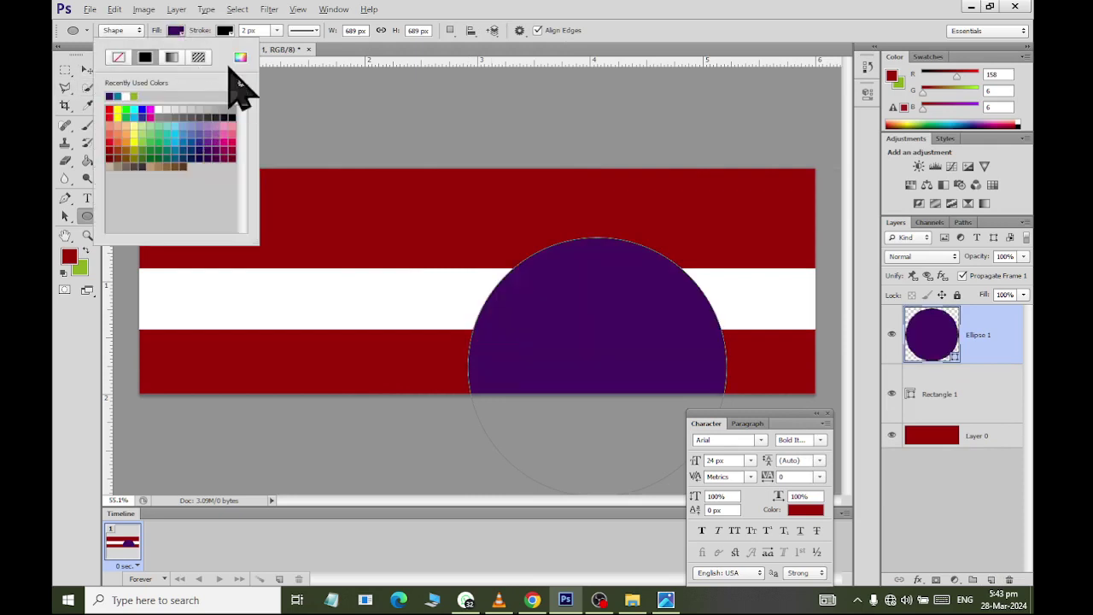
pyautogui.click(227, 32)
pyautogui.click(88, 69)
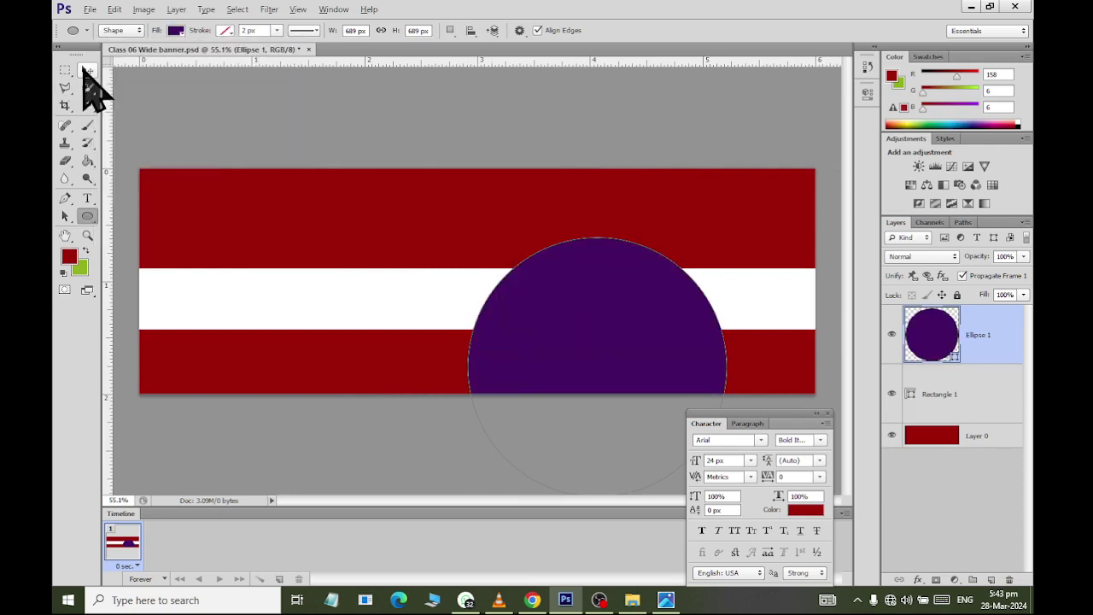
pyautogui.moveTo(612, 370)
pyautogui.mouseDown()
pyautogui.moveTo(703, 270)
pyautogui.moveTo(789, 256)
pyautogui.mouseUp()
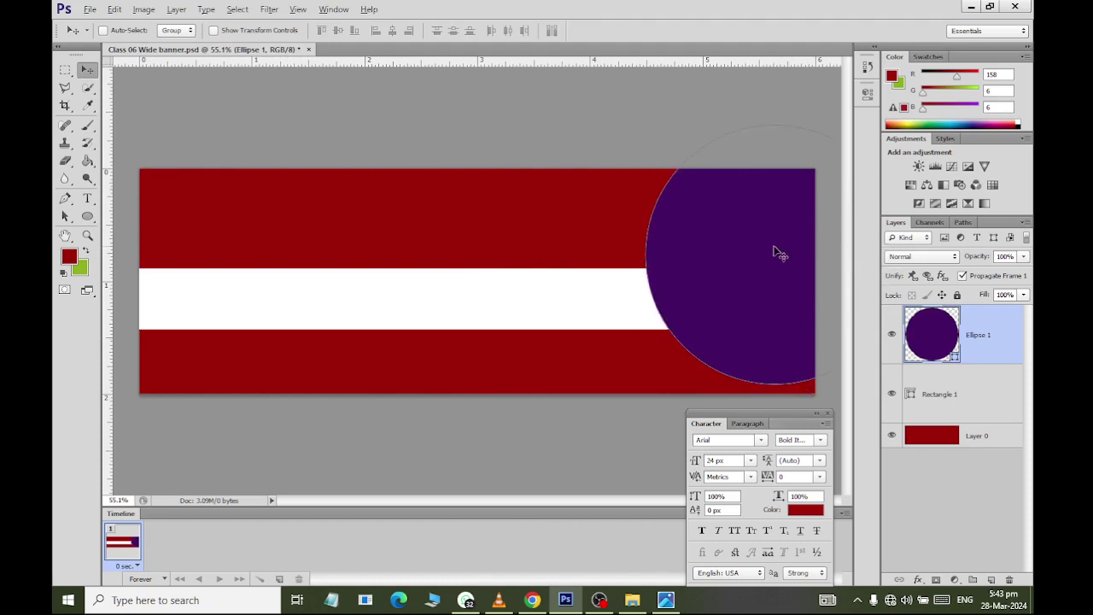
# Open OIG (8).jpeg from the Documents 'latest' folder.
pyautogui.click(90, 8)
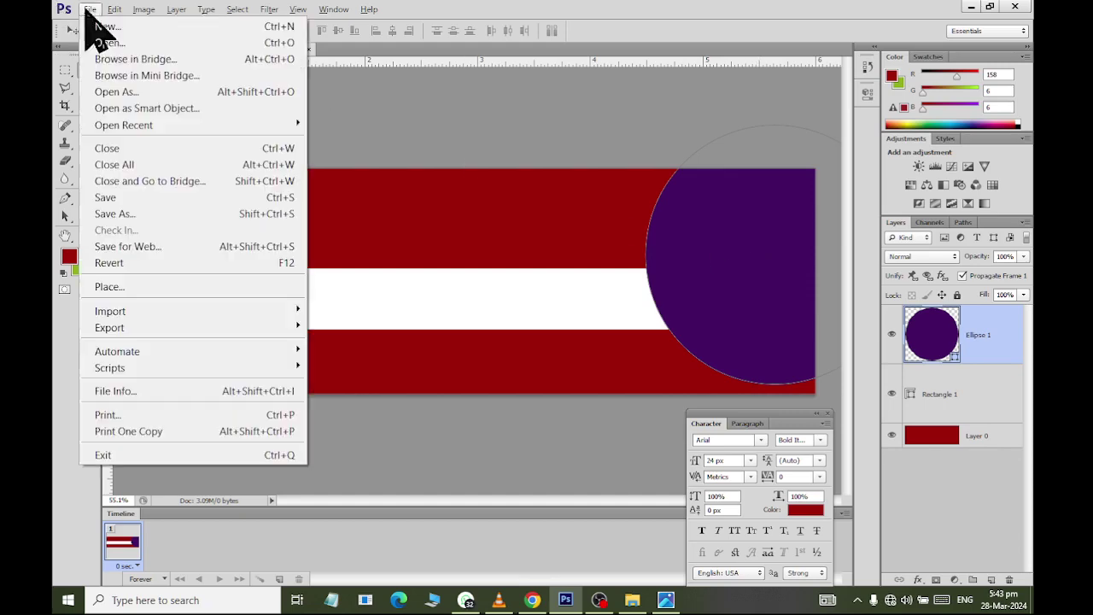
pyautogui.click(85, 40)
pyautogui.click(93, 175)
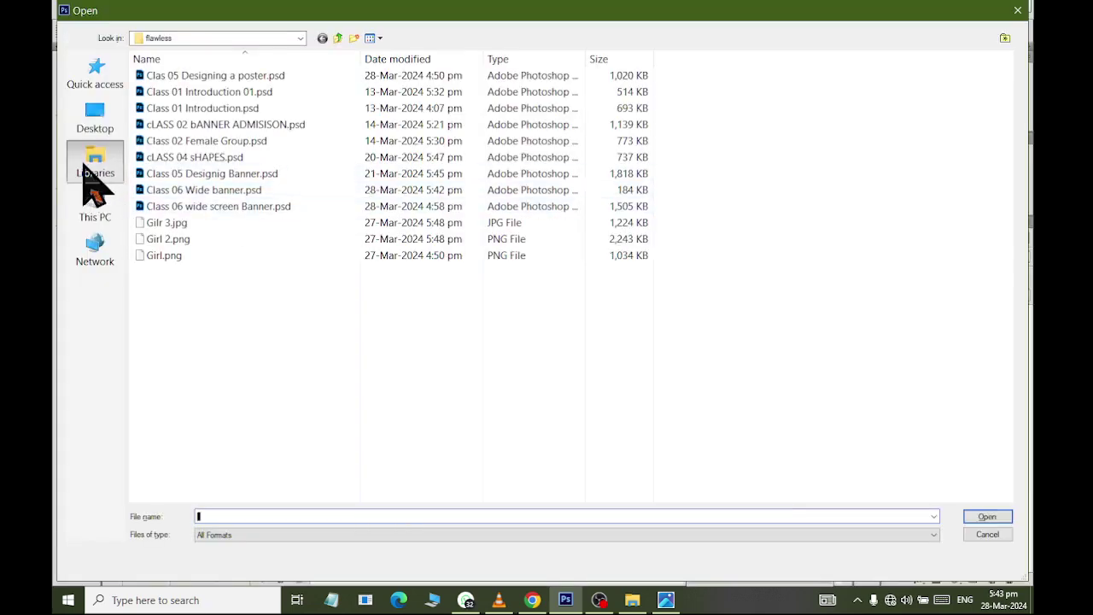
pyautogui.doubleClick(329, 94)
pyautogui.click(357, 159)
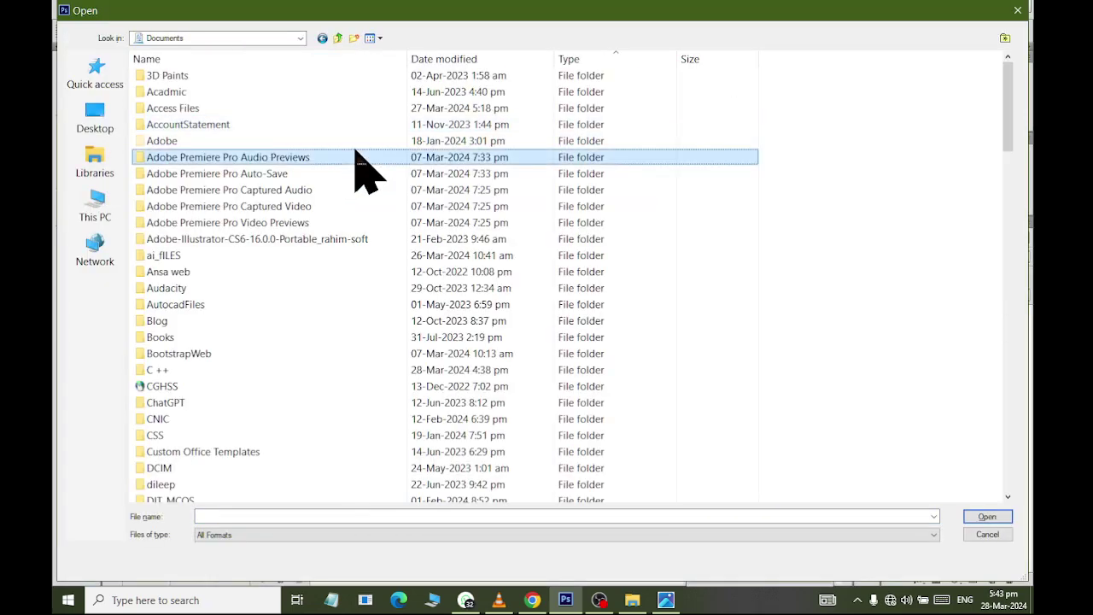
pyautogui.write('latest')
pyautogui.press('Return')
pyautogui.scroll(-5, 452, 224)
pyautogui.scroll(-5, 452, 225)
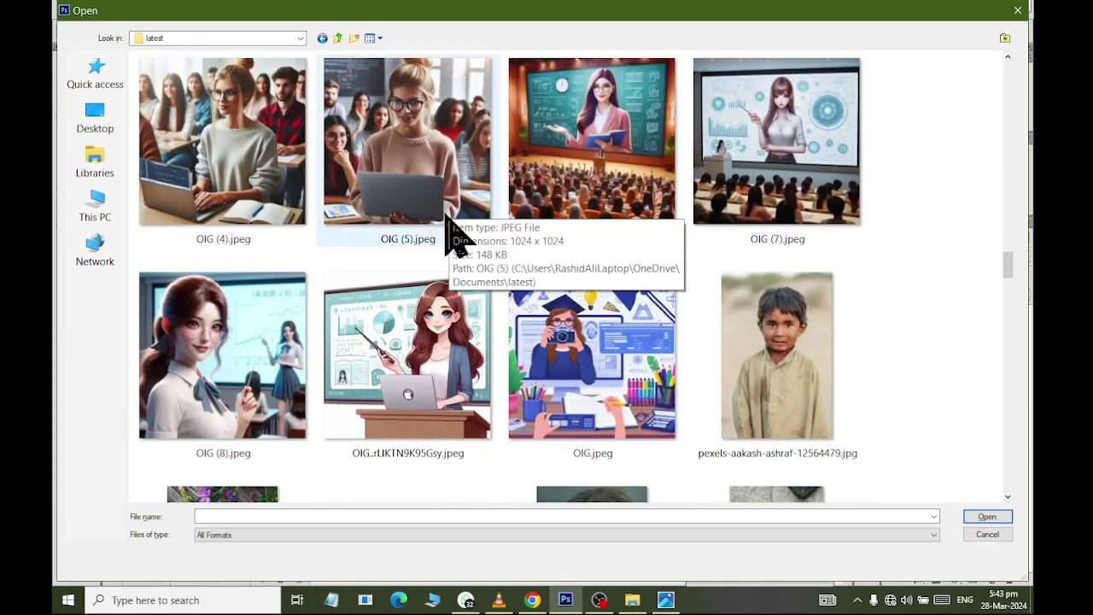
pyautogui.doubleClick(214, 370)
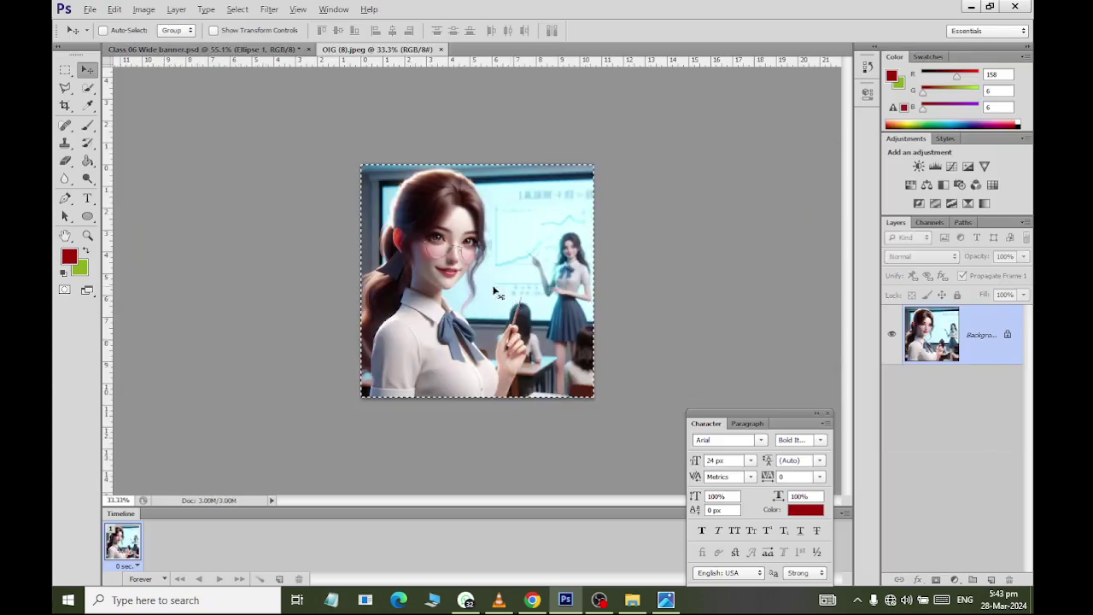
# Paste the teacher photo into the banner, select its layer, and start Free Transform.
pyautogui.click(168, 49)
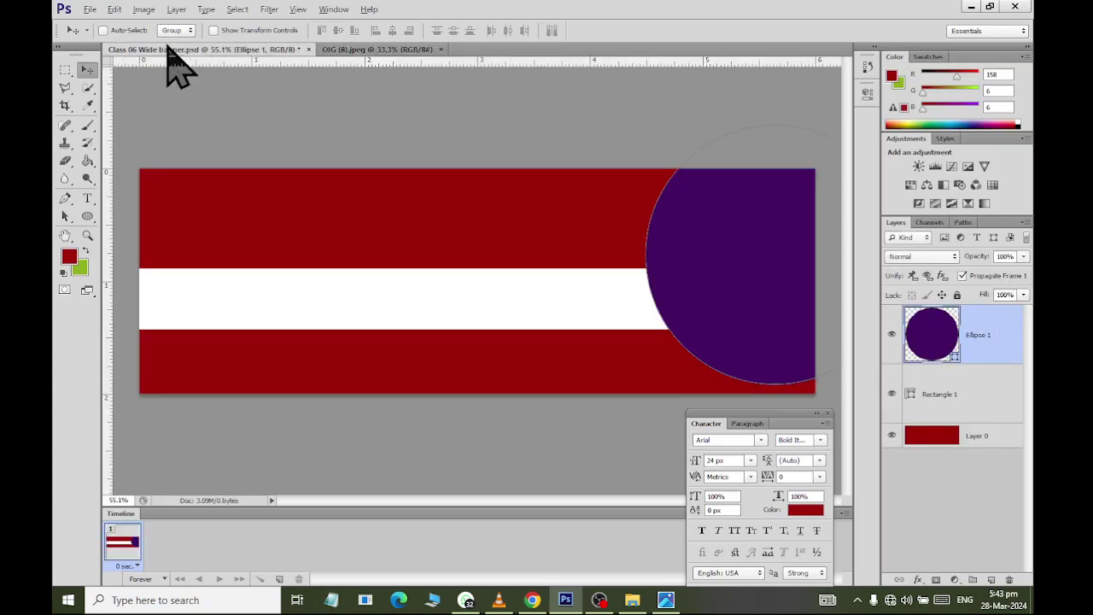
pyautogui.hotkey('ctrl', 'v')
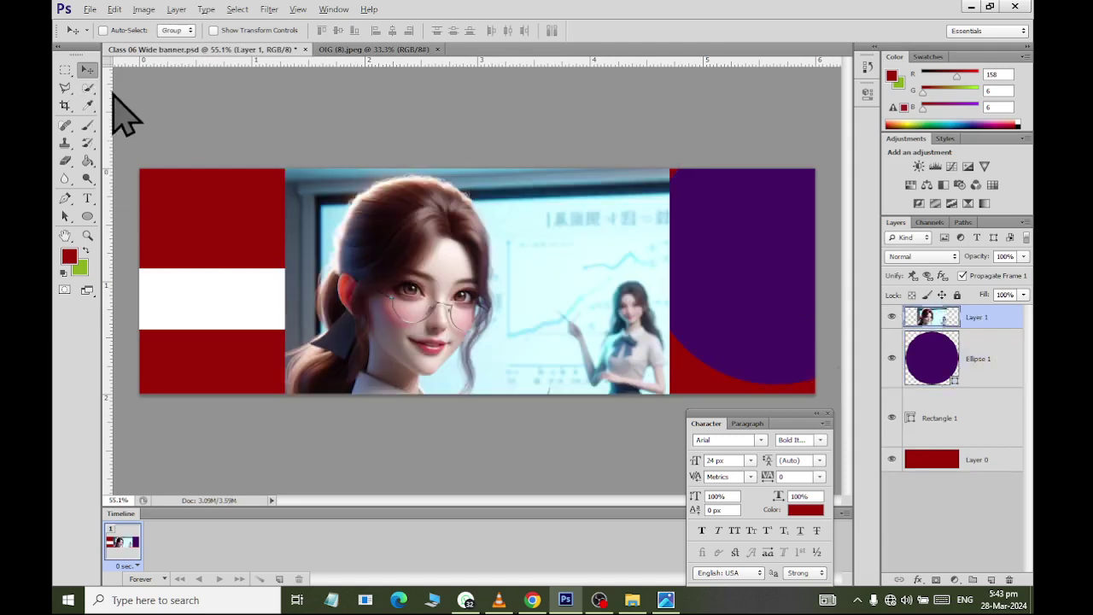
pyautogui.click(241, 157)
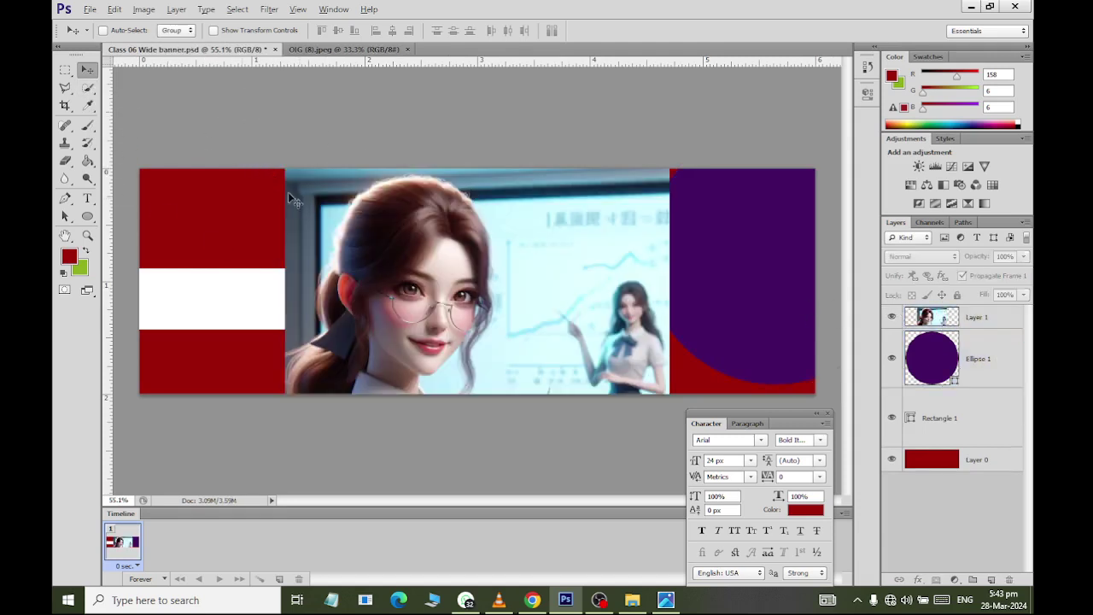
pyautogui.click(407, 251)
pyautogui.click(534, 232)
pyautogui.click(987, 322)
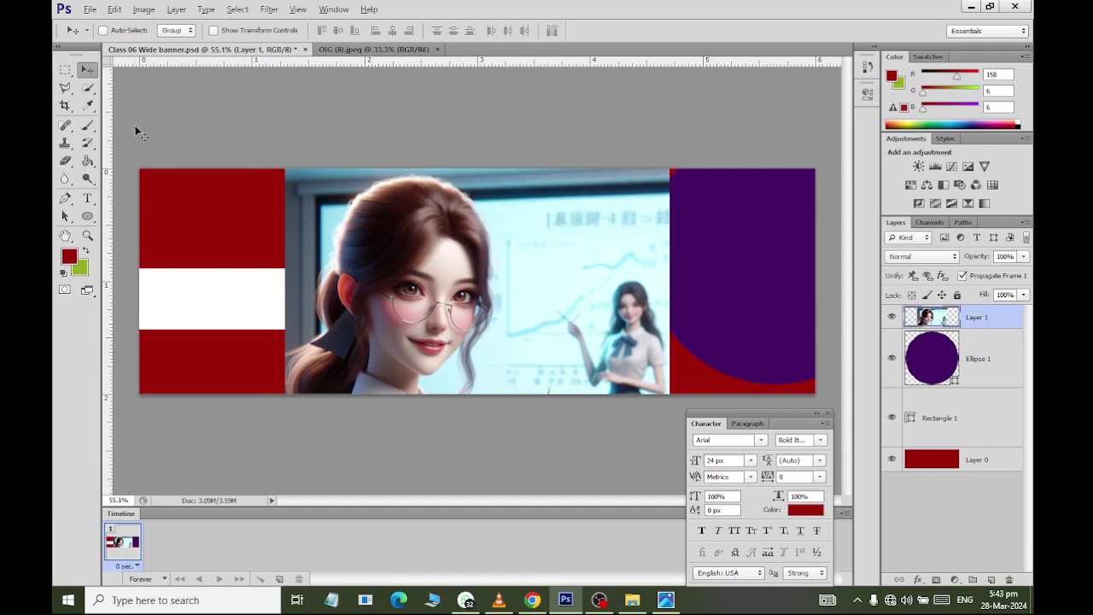
pyautogui.hotkey('ctrl', 't')
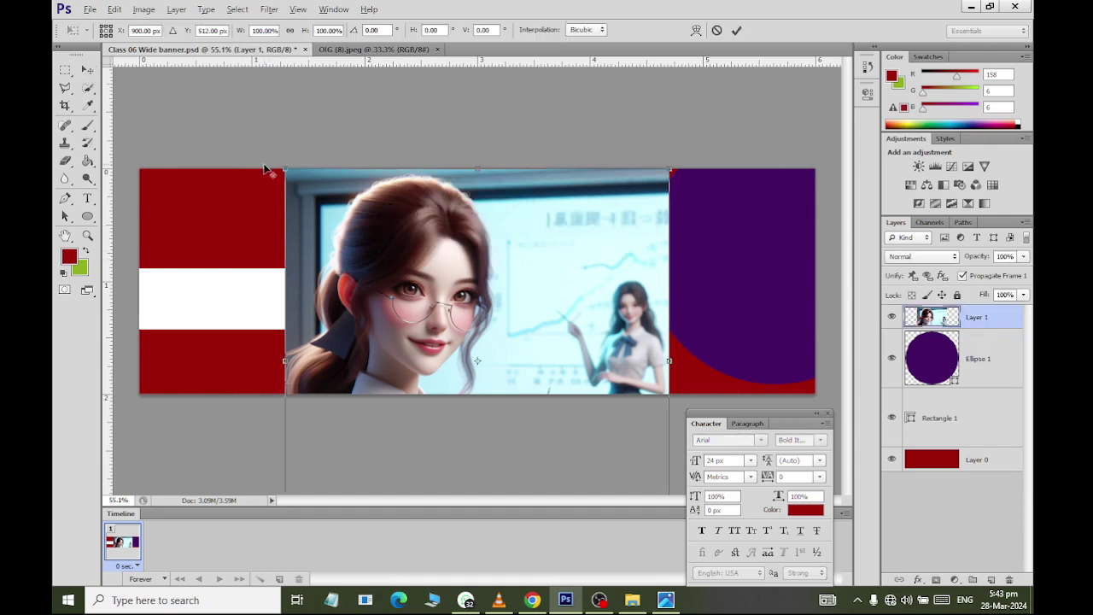
# Resize and reposition the teacher photo, then flip it horizontally.
pyautogui.moveTo(281, 169); pyautogui.dragTo(393, 272)
pyautogui.moveTo(487, 358); pyautogui.dragTo(575, 267)
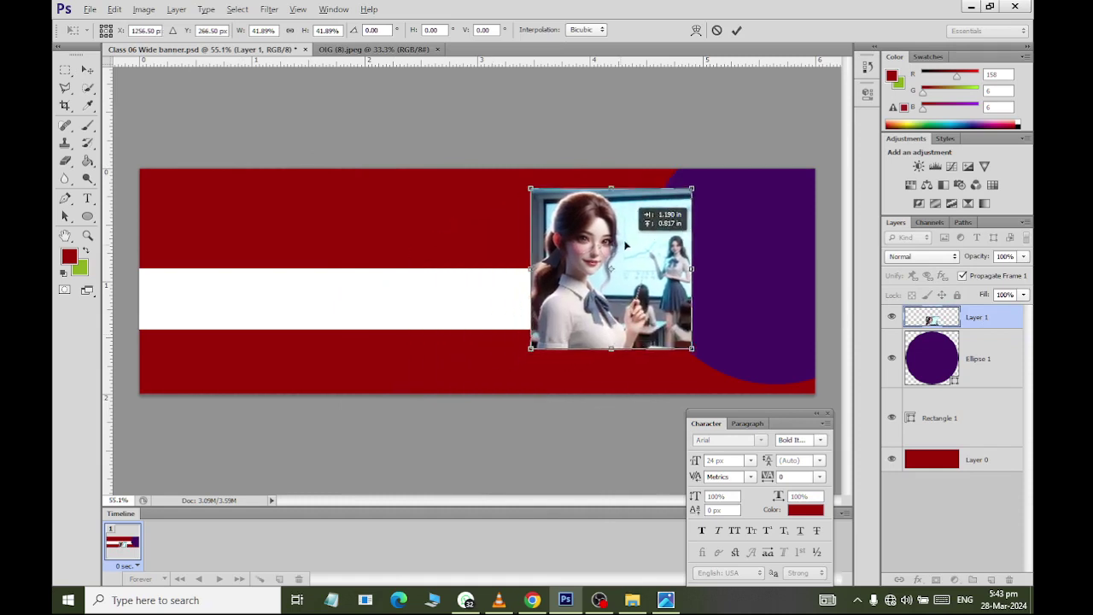
pyautogui.moveTo(661, 353); pyautogui.dragTo(803, 433)
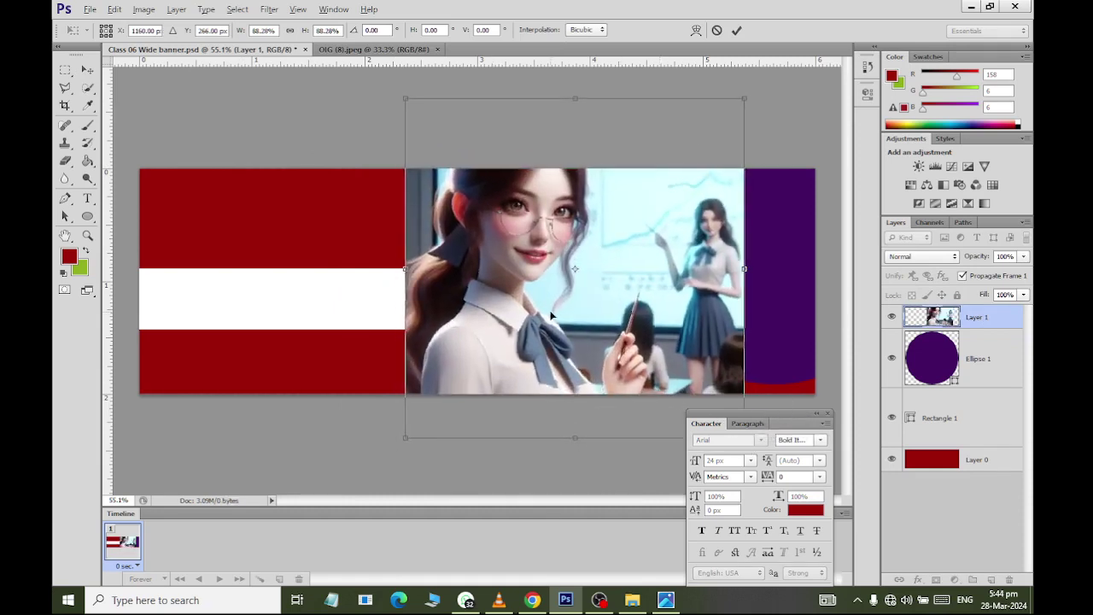
pyautogui.moveTo(525, 244)
pyautogui.mouseDown()
pyautogui.moveTo(726, 279)
pyautogui.moveTo(475, 285)
pyautogui.mouseUp()
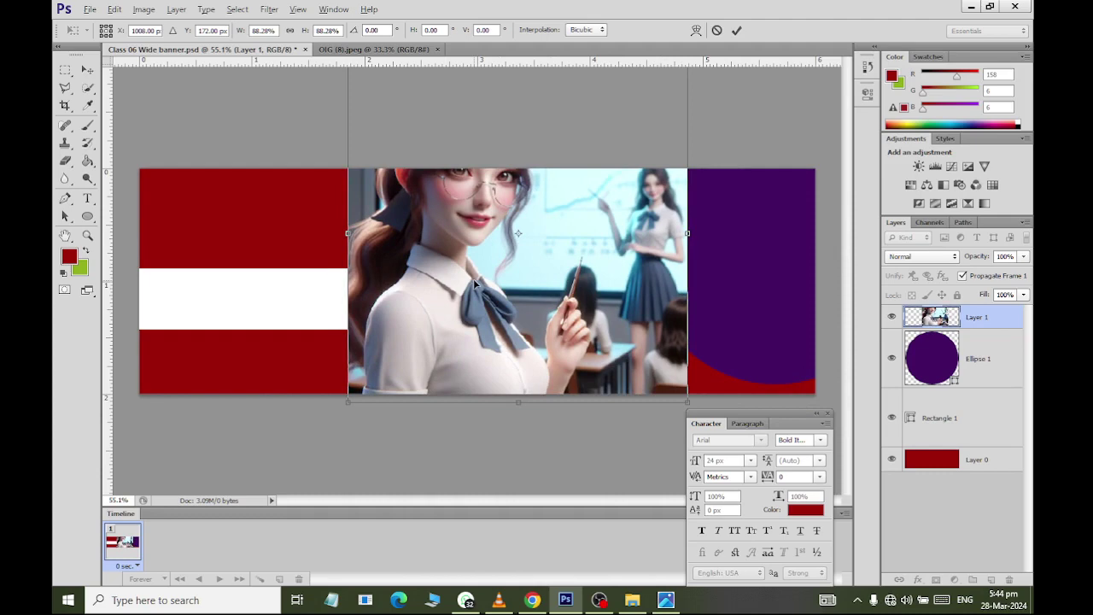
pyautogui.click(113, 10)
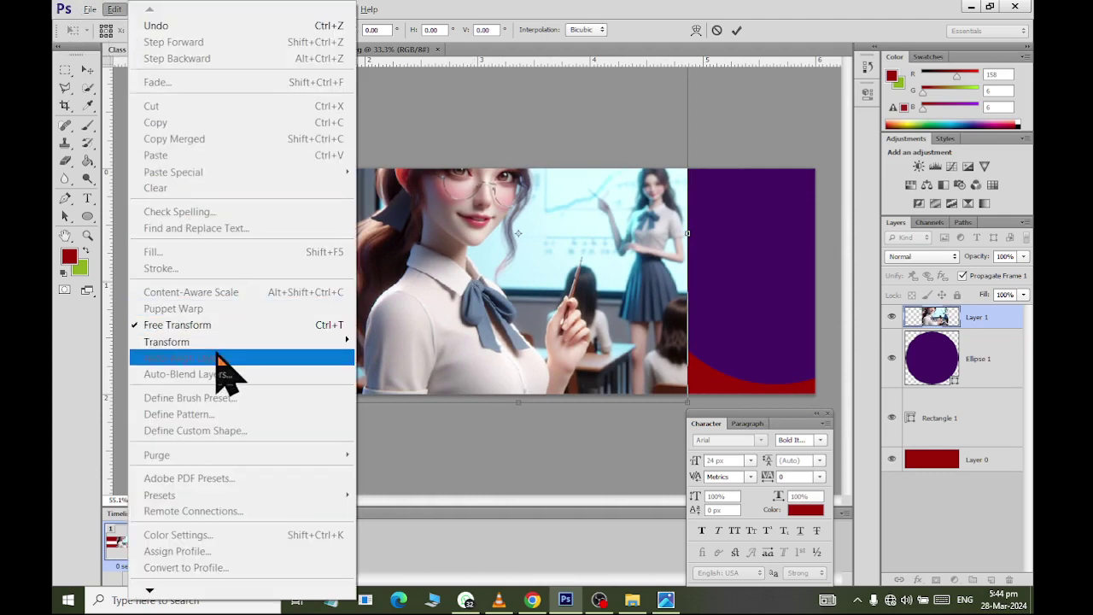
pyautogui.moveTo(167, 341)
pyautogui.click(440, 525)
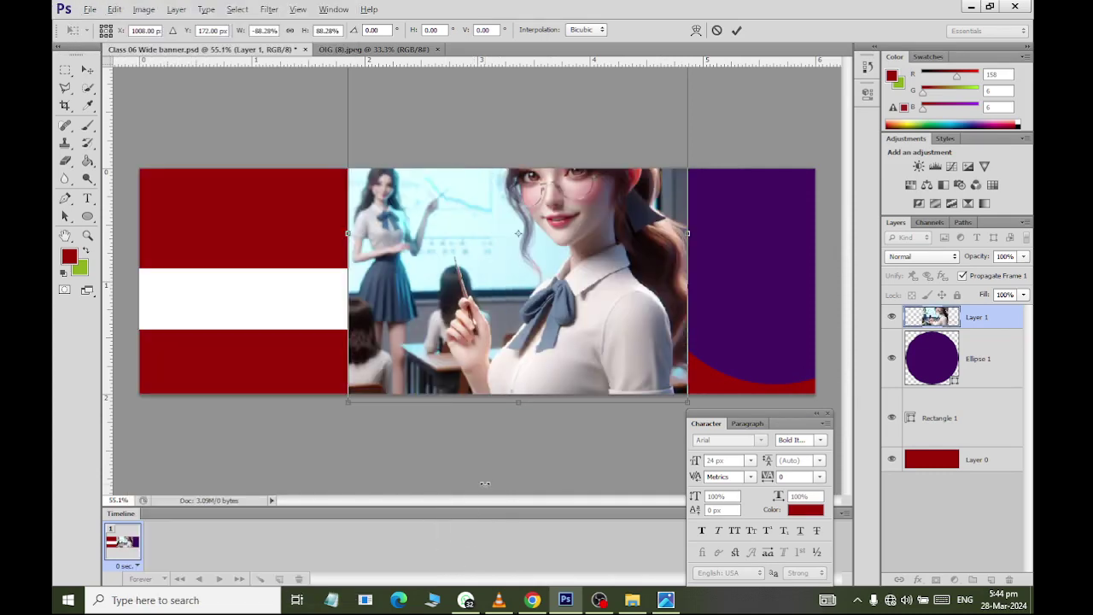
# Move the photo to the banner's right end, shrink it to banner height, and apply.
pyautogui.moveTo(535, 347); pyautogui.dragTo(686, 341)
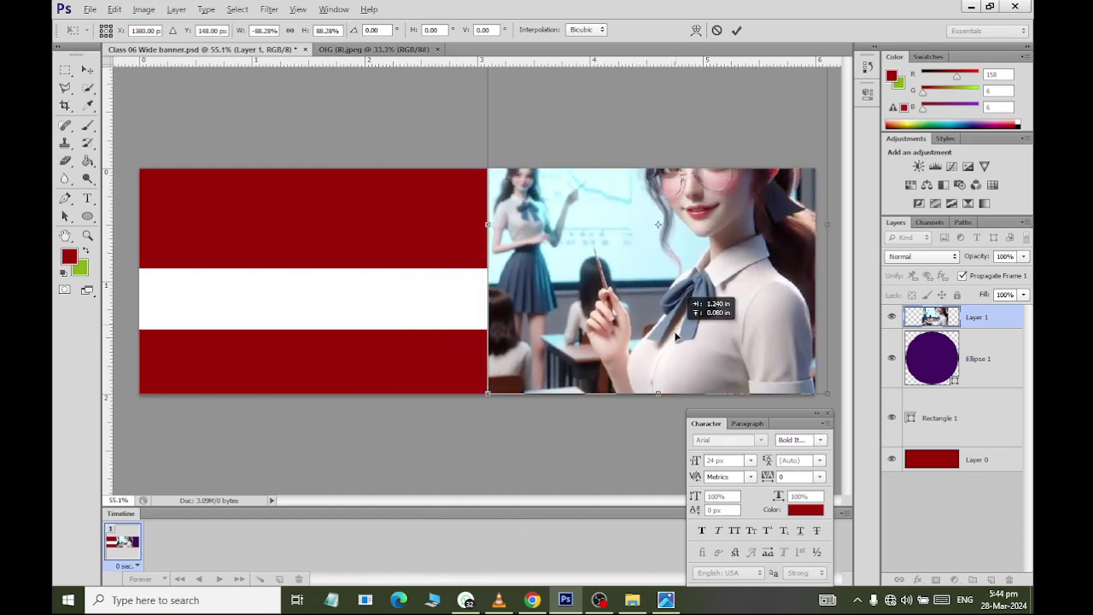
pyautogui.moveTo(686, 340); pyautogui.dragTo(714, 374)
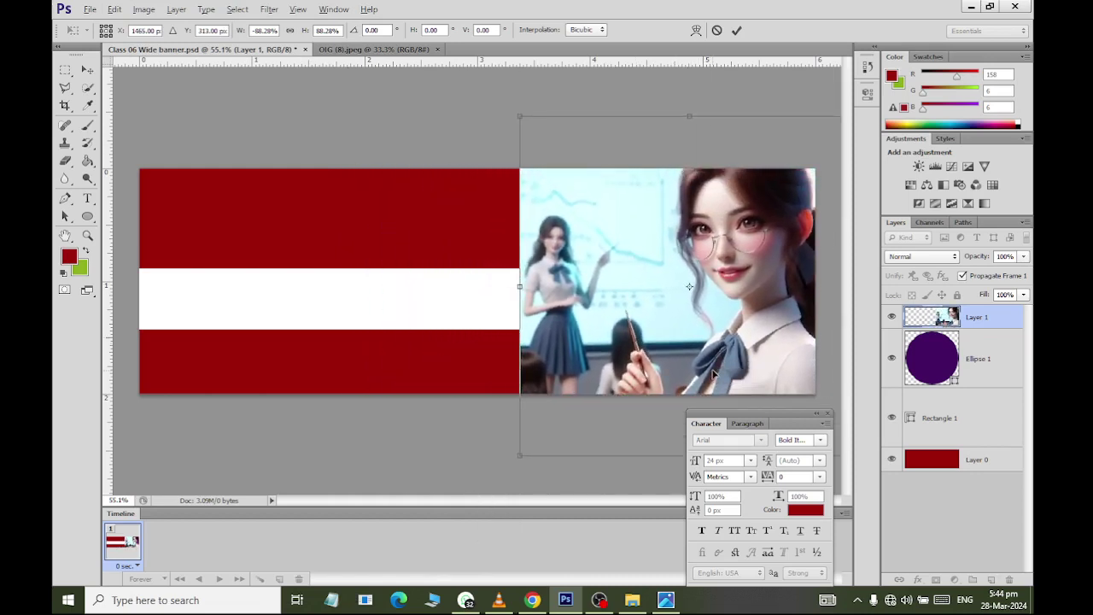
pyautogui.moveTo(516, 459); pyautogui.dragTo(620, 386)
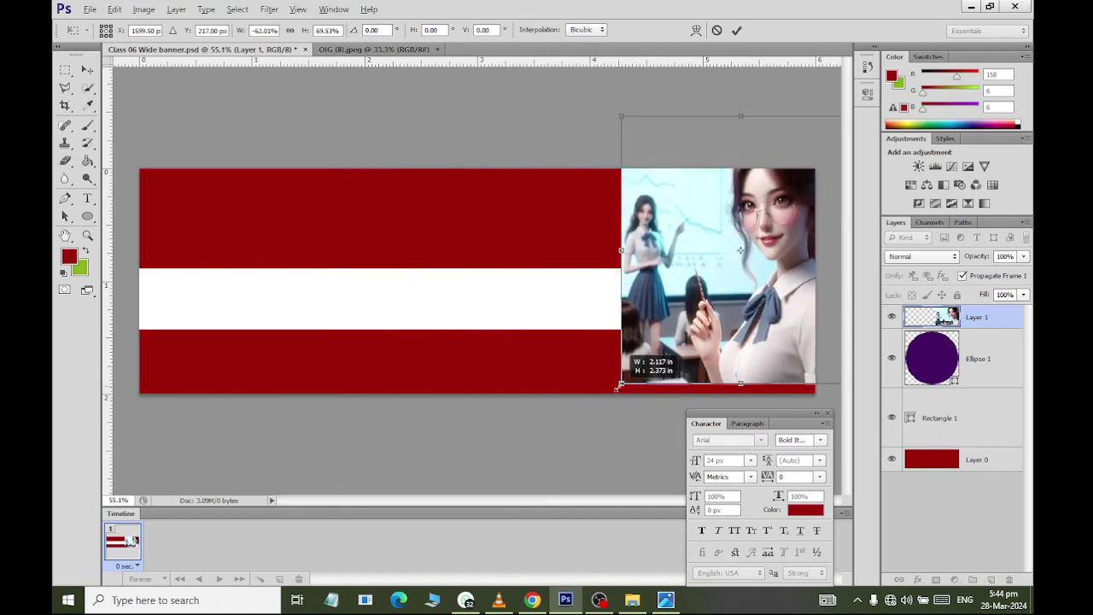
pyautogui.moveTo(620, 386); pyautogui.dragTo(620, 386)
pyautogui.click(87, 68)
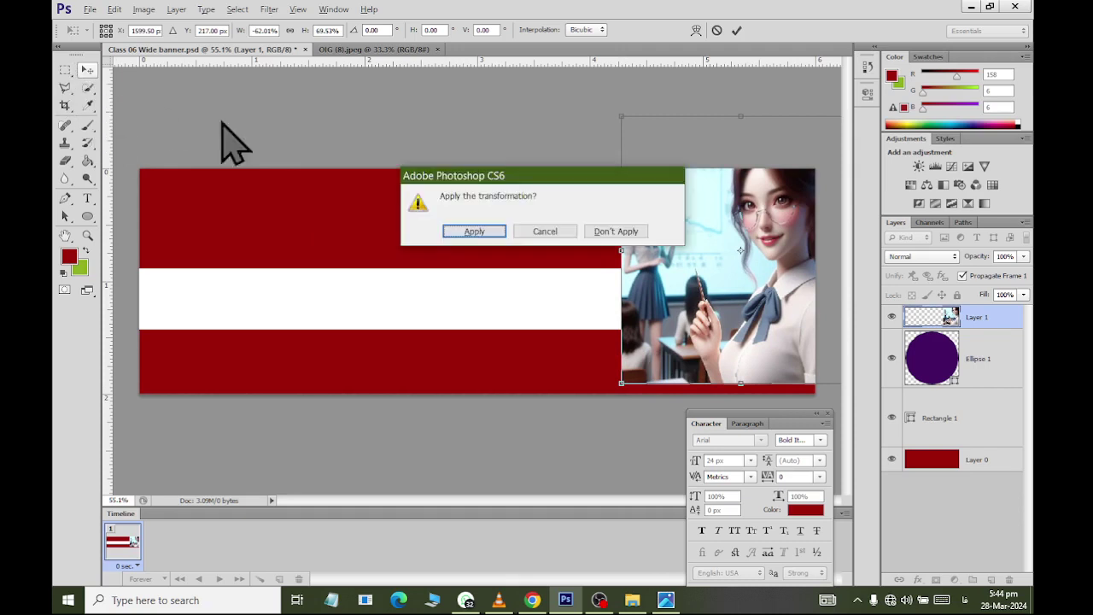
pyautogui.click(467, 230)
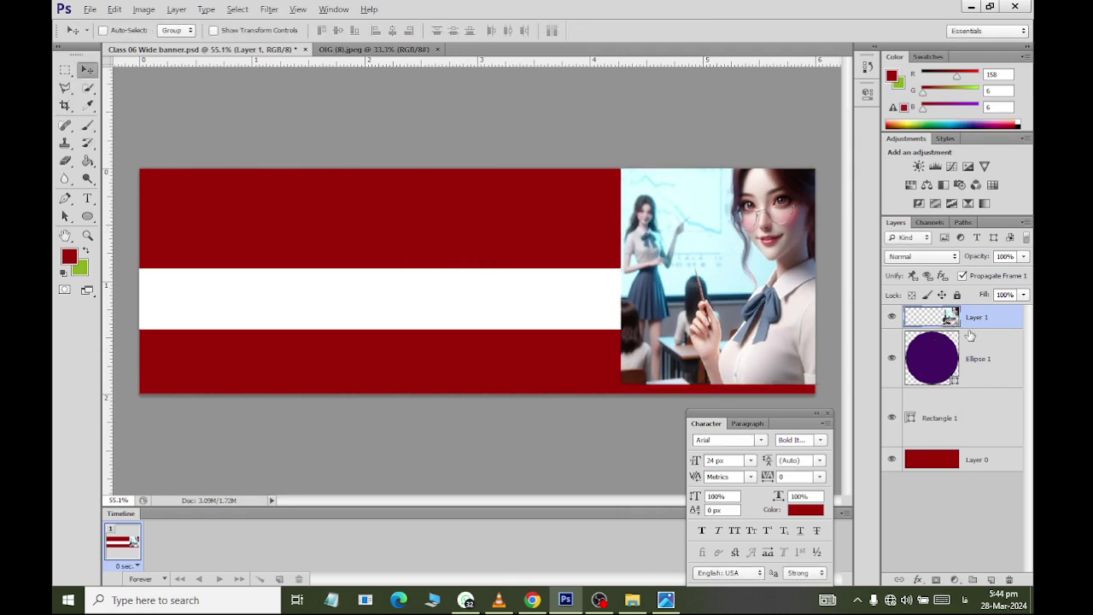
# Clip the teacher photo into the purple circle and select the lower circle copy.
pyautogui.rightClick(991, 317)
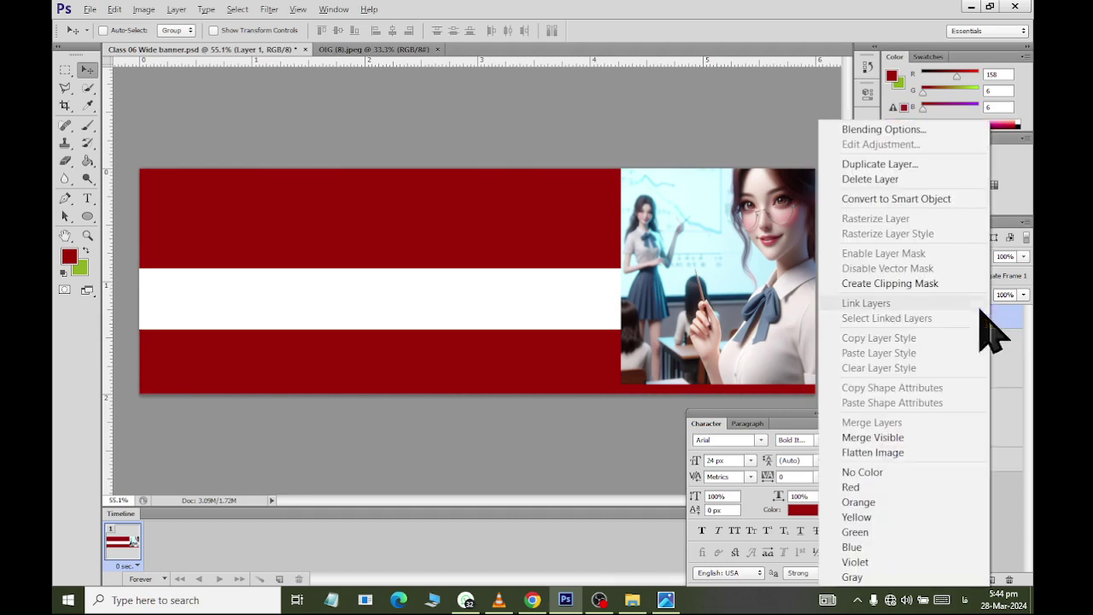
pyautogui.click(939, 282)
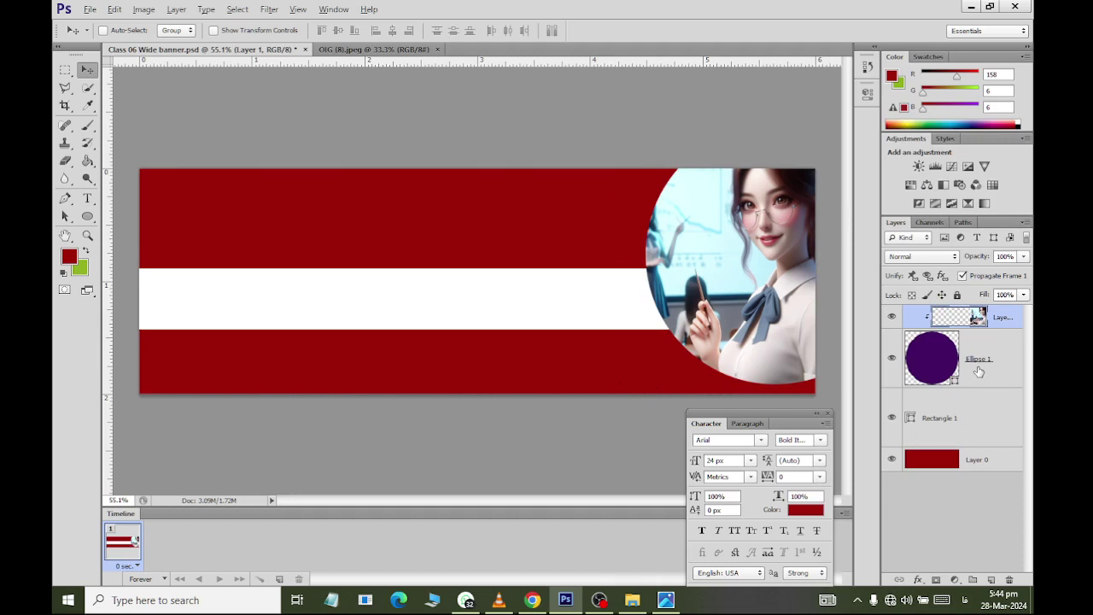
pyautogui.click(943, 365)
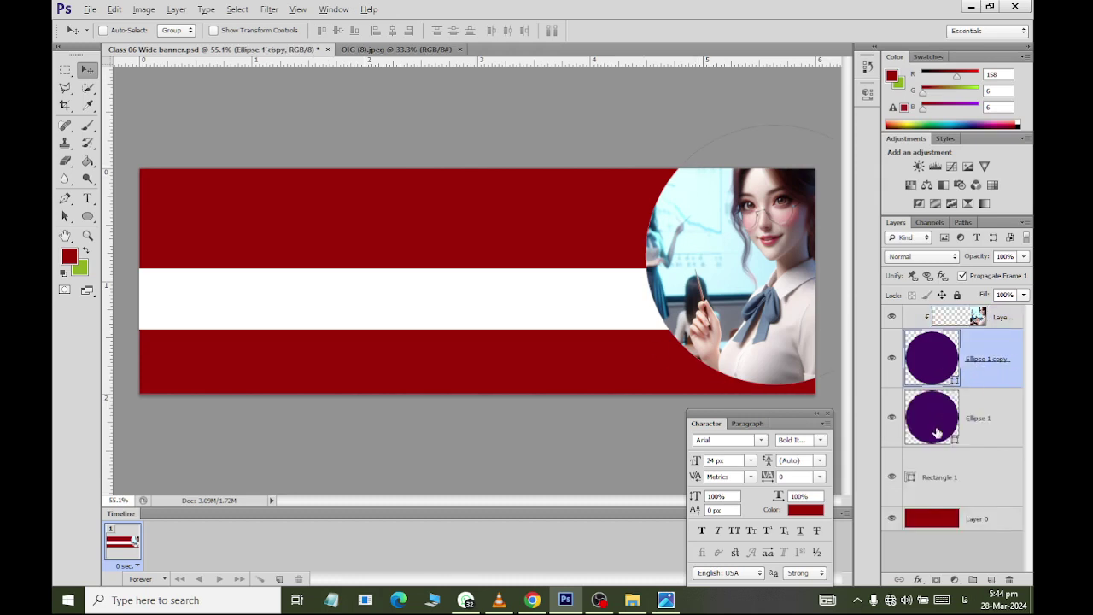
pyautogui.click(936, 420)
# Enlarge the lower circle to about 110% and fill it white to form a ring.
pyautogui.hotkey('ctrl', 't')
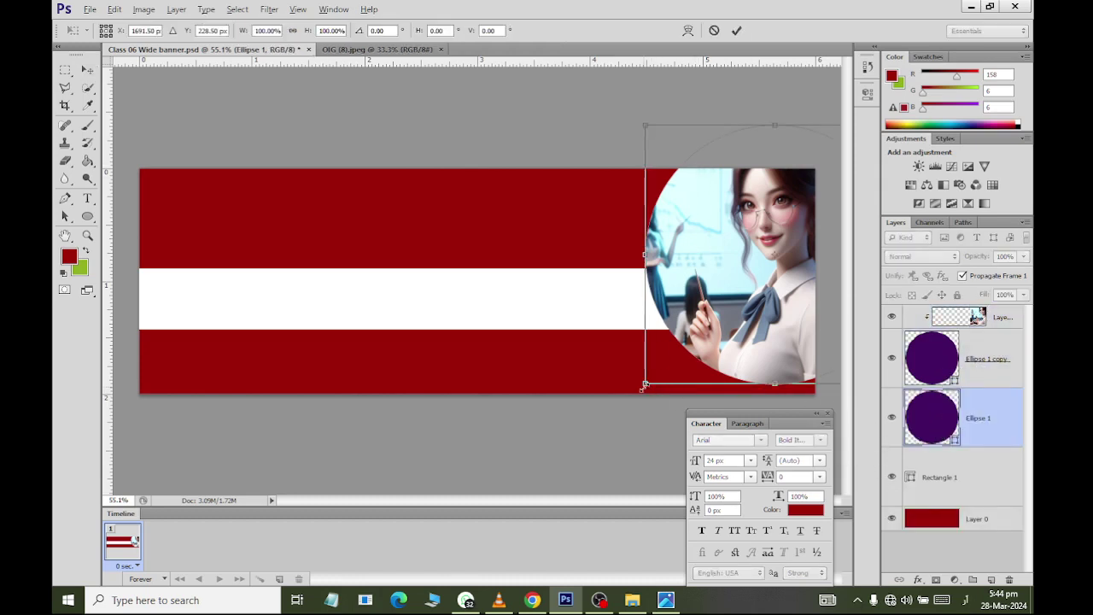
pyautogui.moveTo(645, 386); pyautogui.dragTo(617, 386)
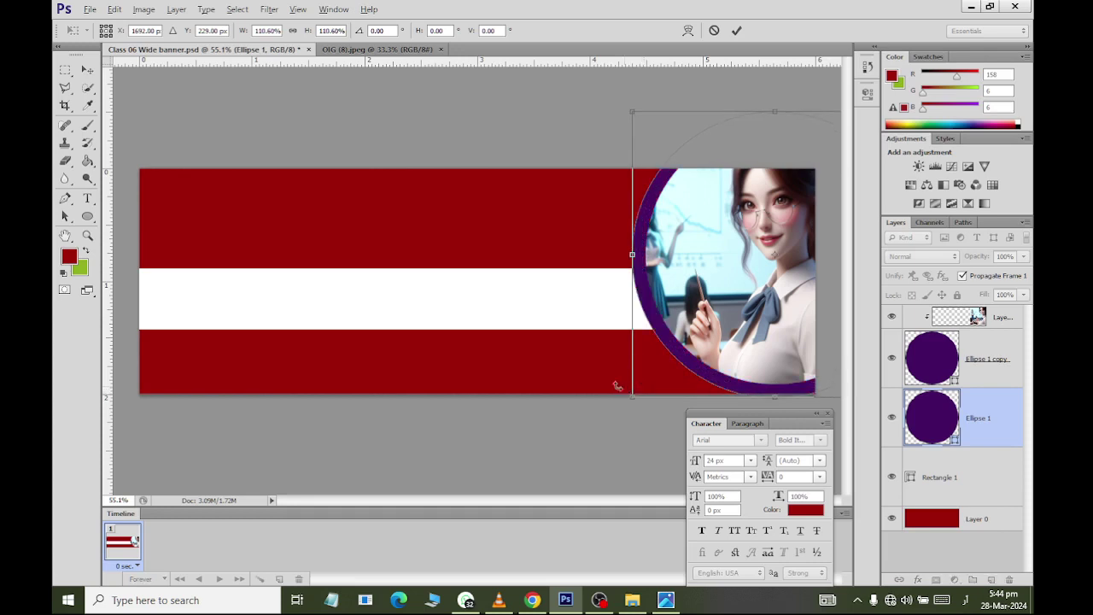
pyautogui.click(88, 69)
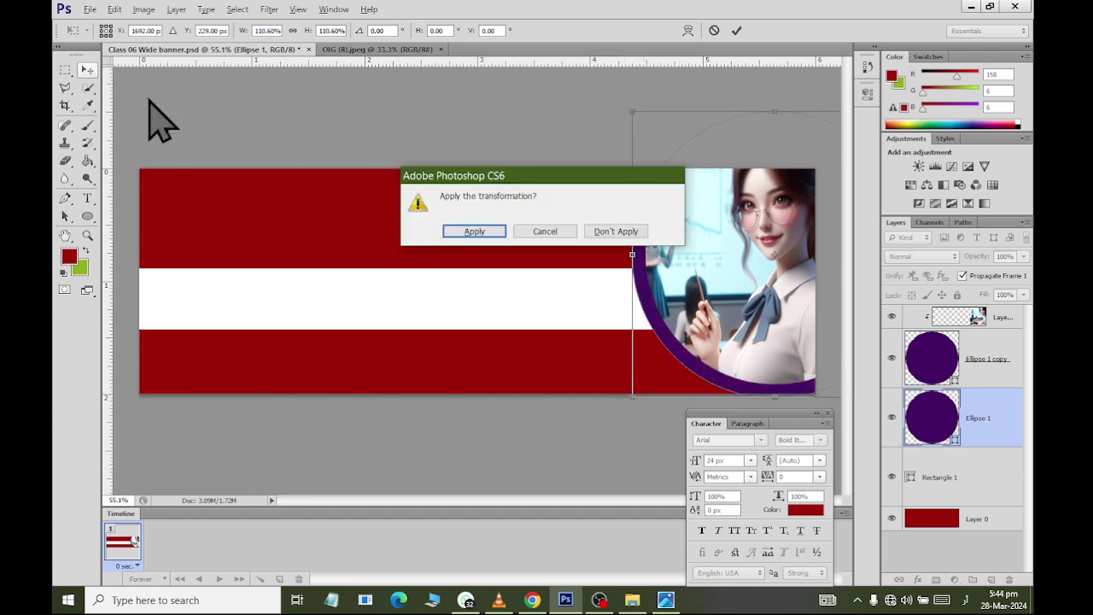
pyautogui.click(461, 232)
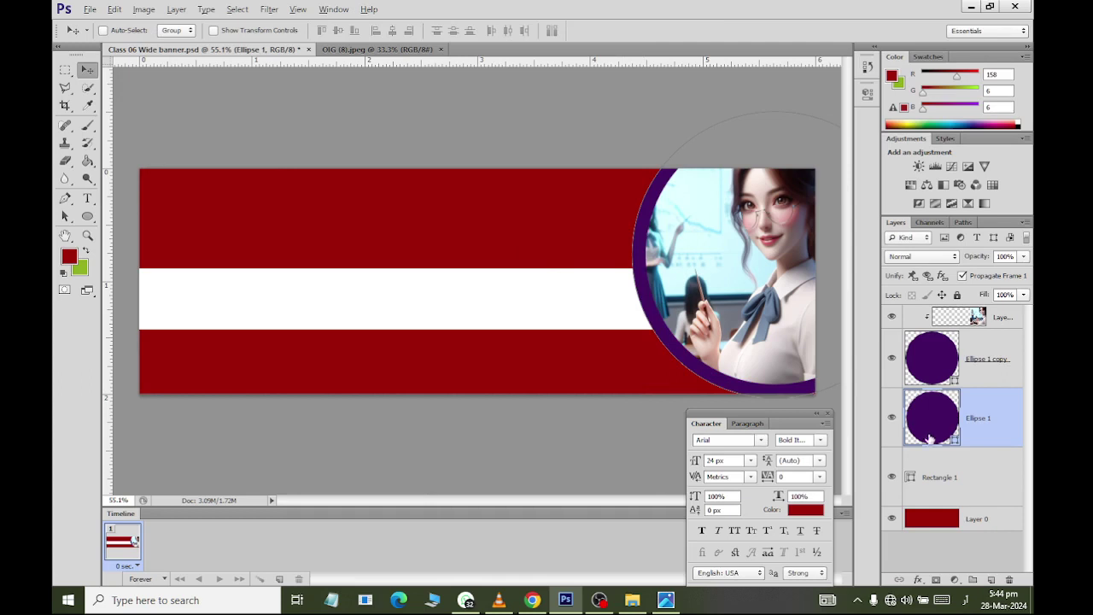
pyautogui.doubleClick(932, 441)
pyautogui.moveTo(478, 273); pyautogui.dragTo(244, 80)
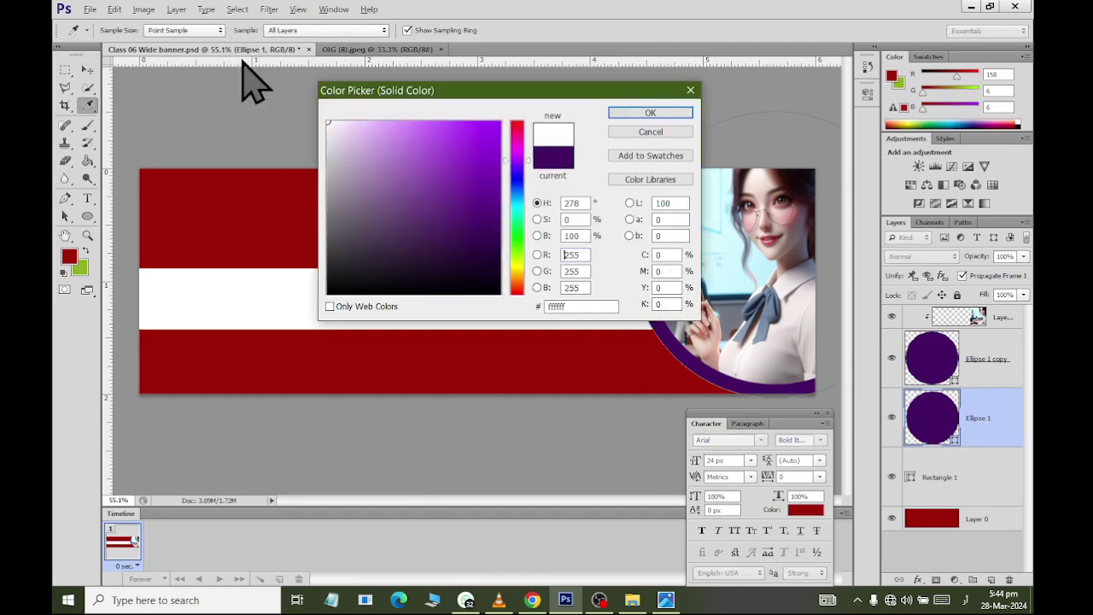
pyautogui.click(632, 114)
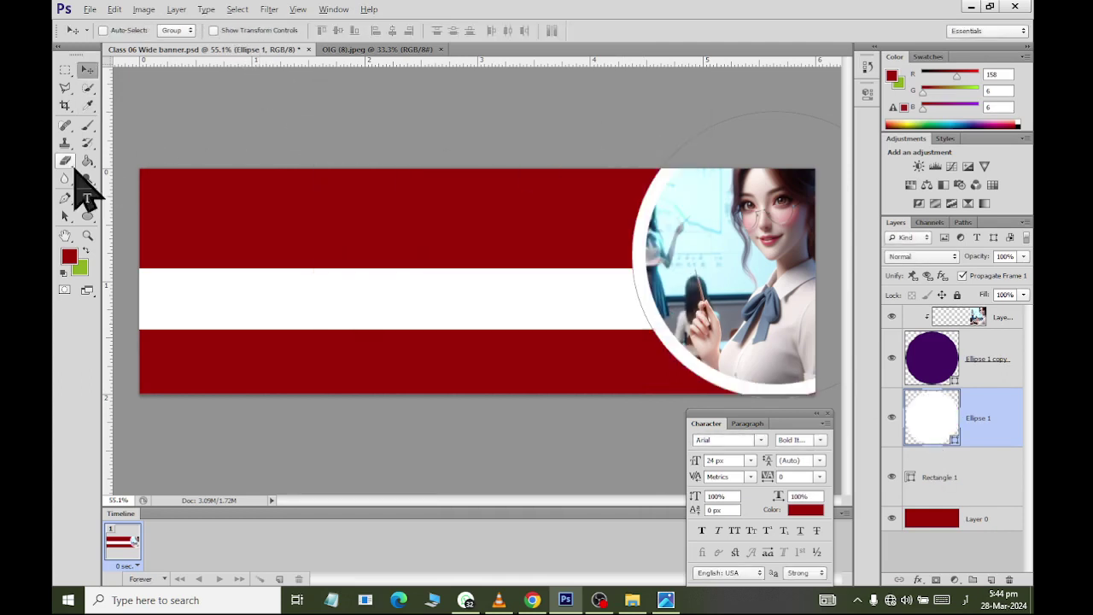
# Select the photo layer and compare the banner against the reference image.
pyautogui.click(991, 314)
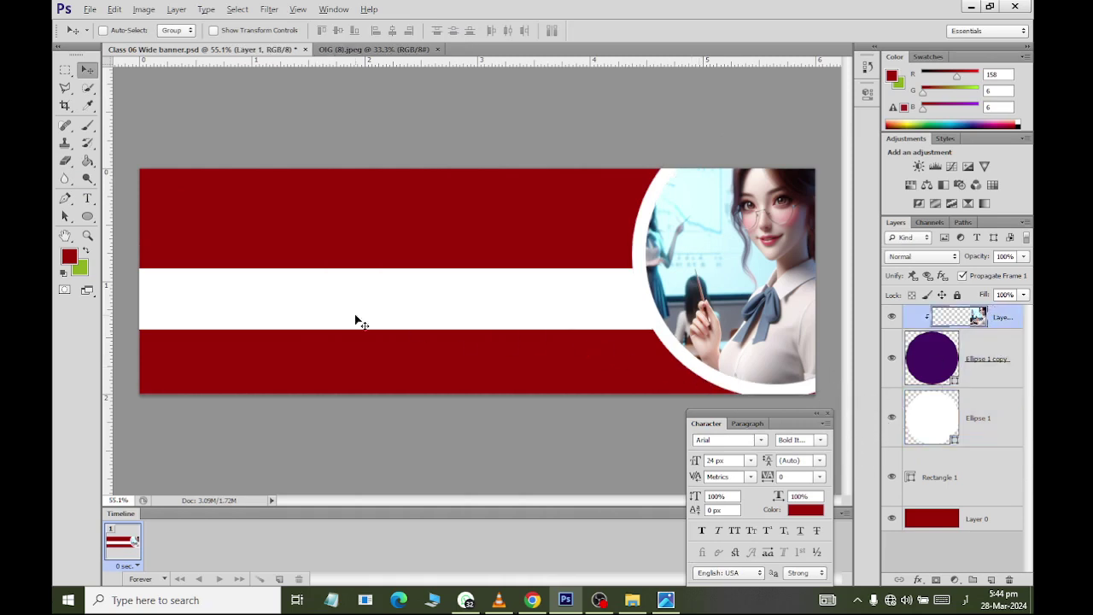
pyautogui.click(86, 198)
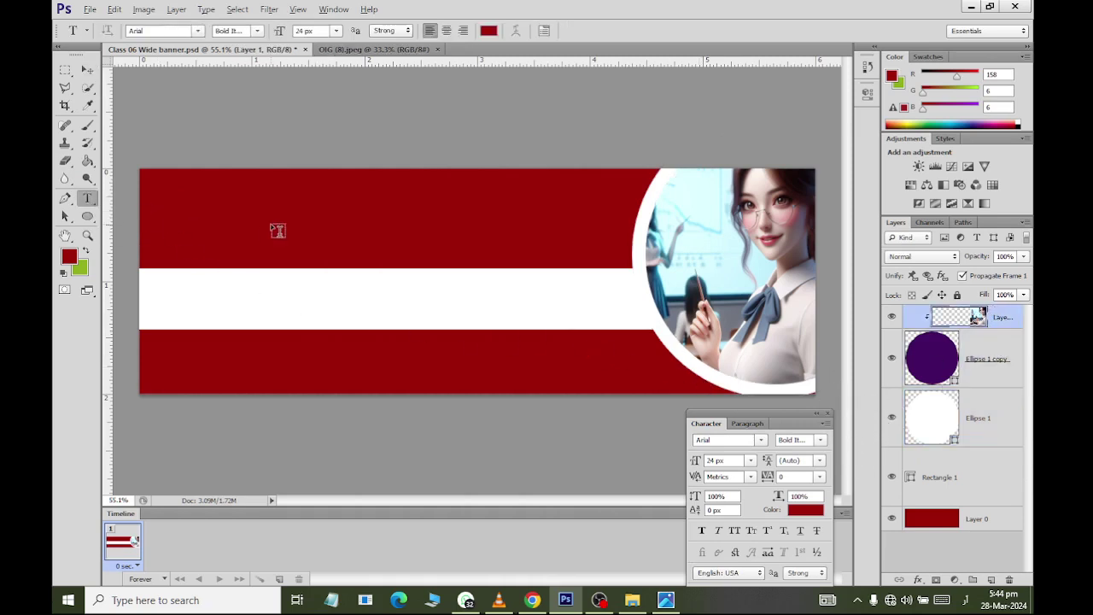
pyautogui.hotkey('alt', 'Tab')
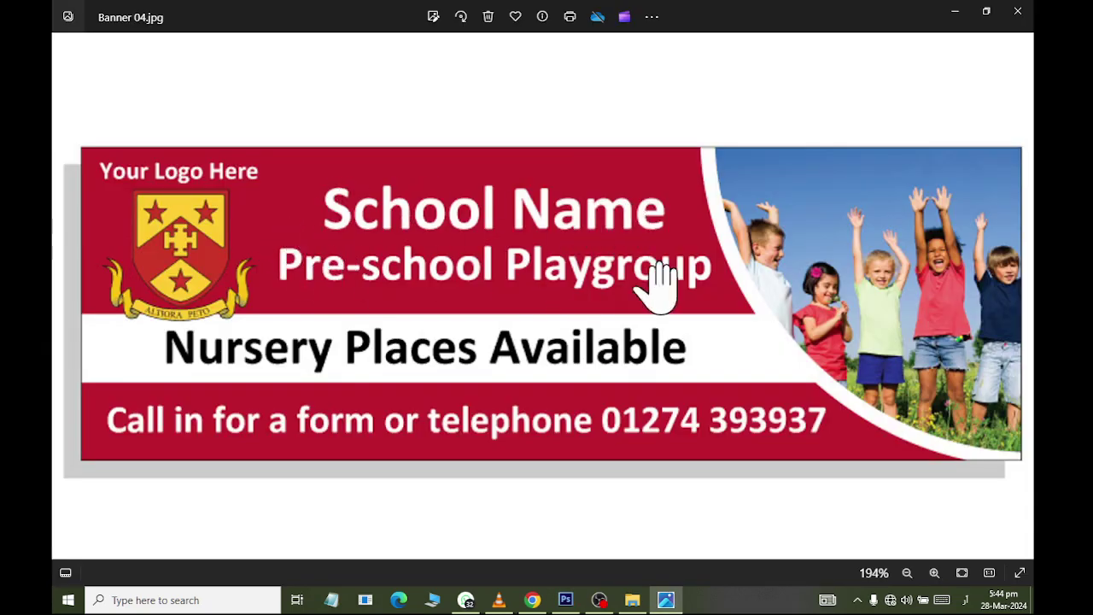
pyautogui.hotkey('alt', 'Tab')
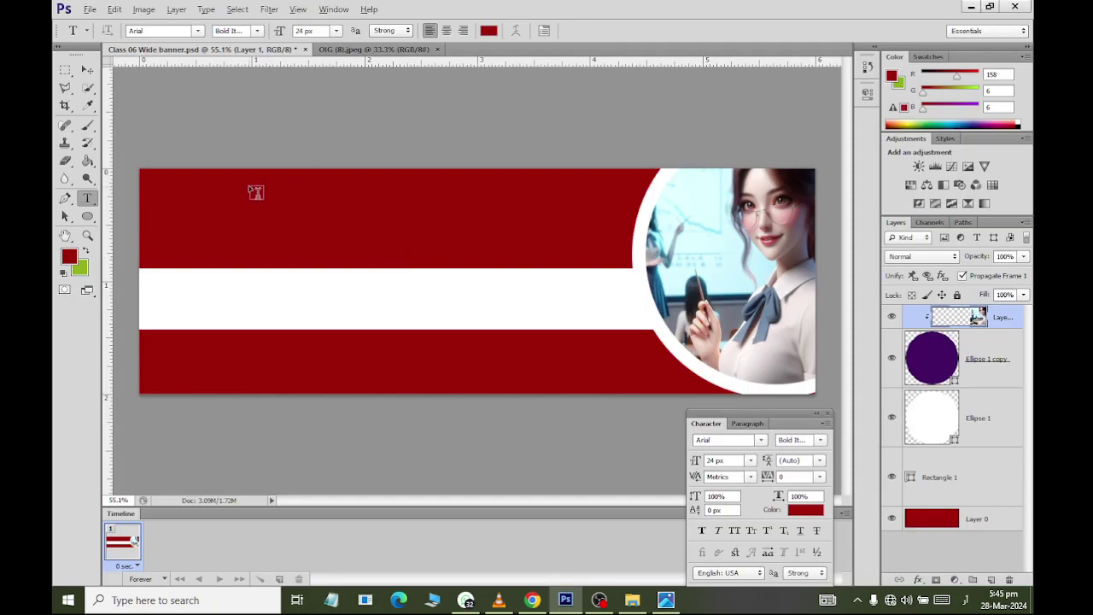
pyautogui.click(248, 186)
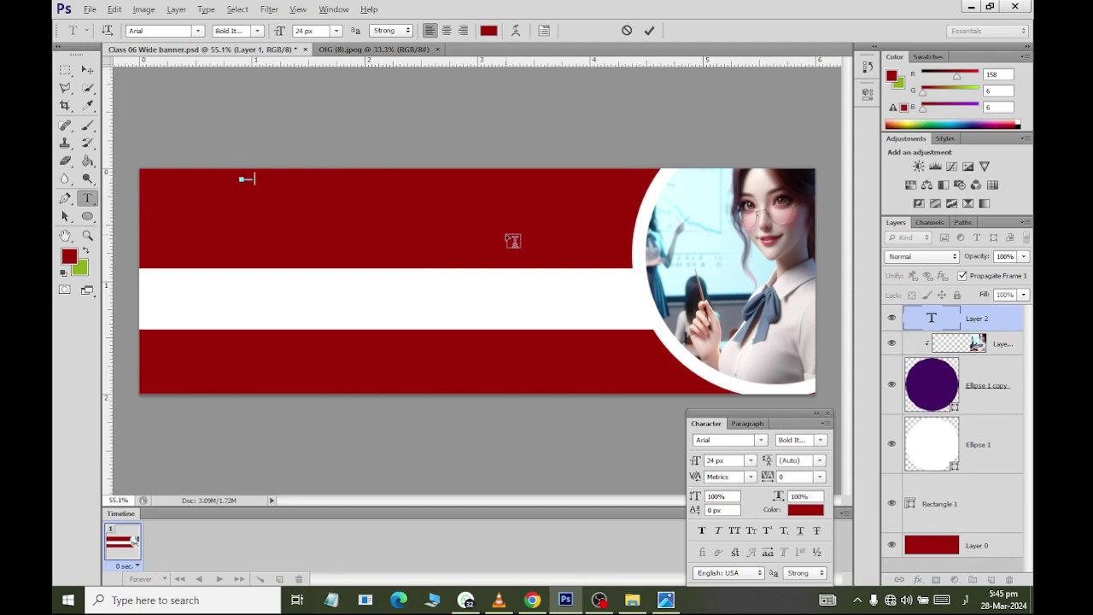
pyautogui.hotkey('ctrl', 'a')
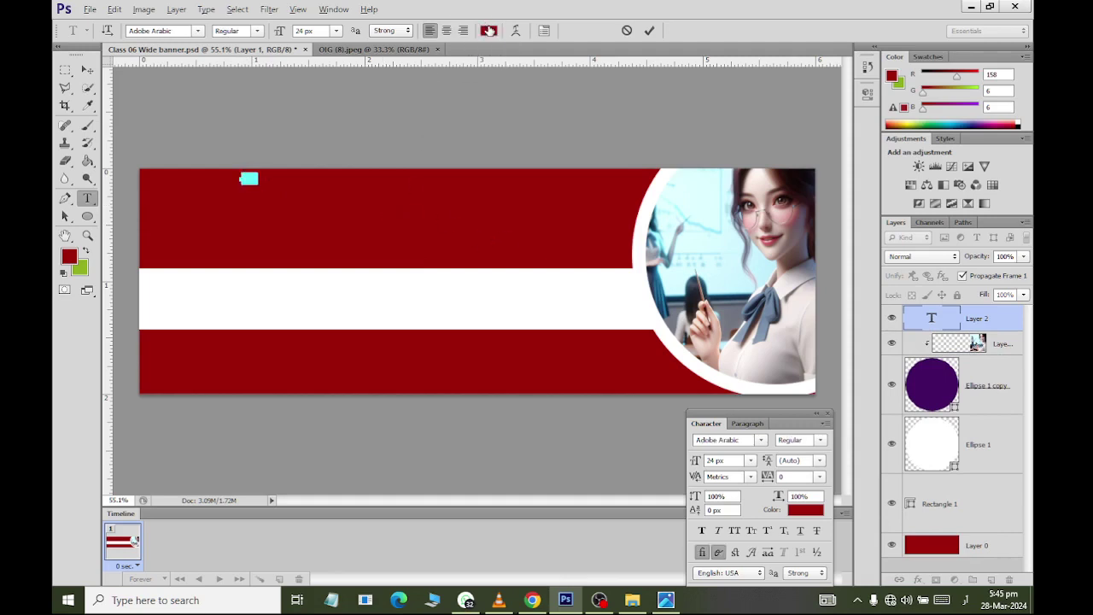
pyautogui.click(489, 30)
pyautogui.click(334, 117)
pyautogui.click(662, 112)
pyautogui.click(975, 599)
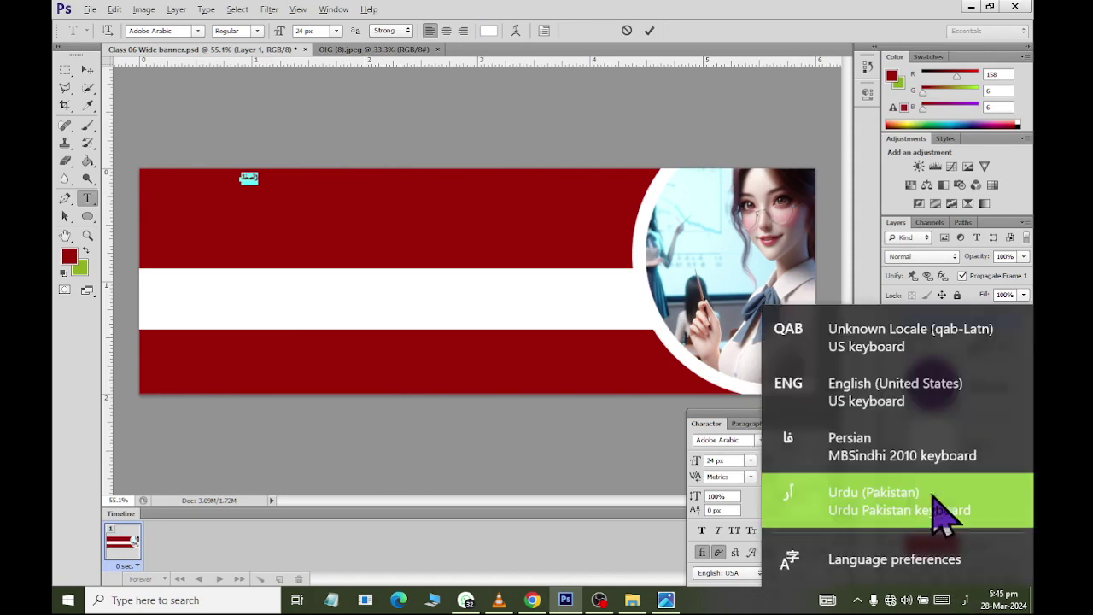
pyautogui.click(858, 402)
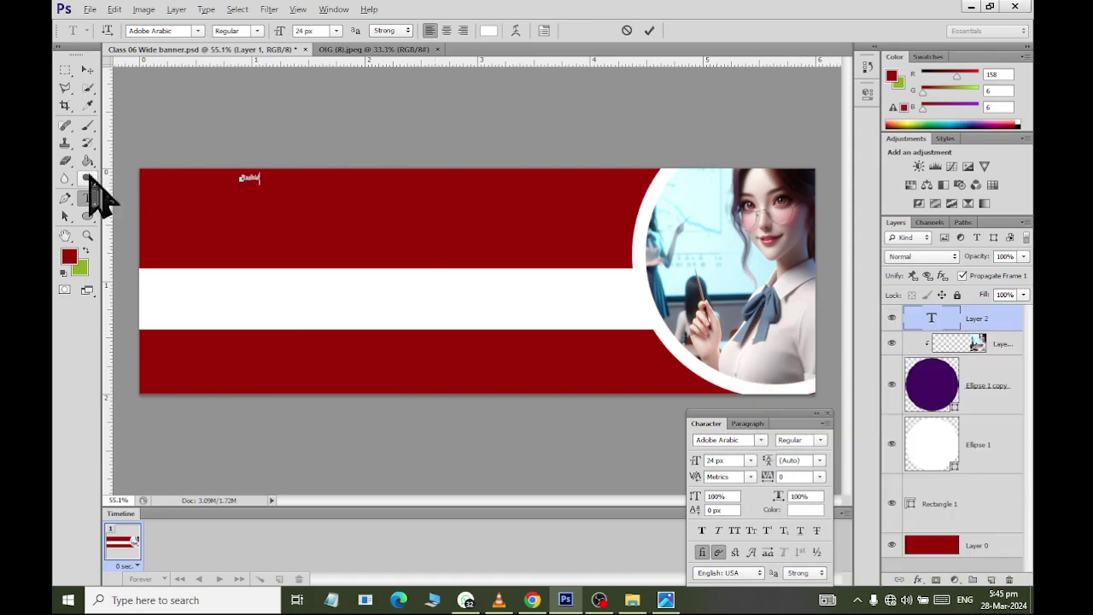
pyautogui.click(88, 69)
# Scale up the Rashid text and start a capitalised text line beside it.
pyautogui.hotkey('ctrl', 't')
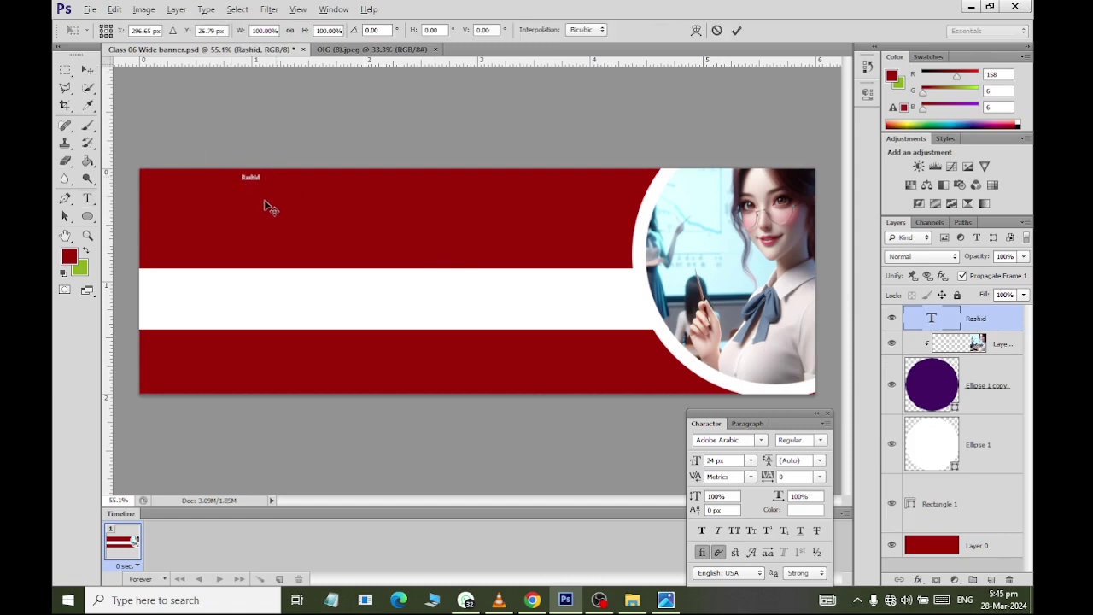
pyautogui.moveTo(260, 184)
pyautogui.mouseDown()
pyautogui.moveTo(298, 207)
pyautogui.moveTo(246, 189)
pyautogui.mouseUp()
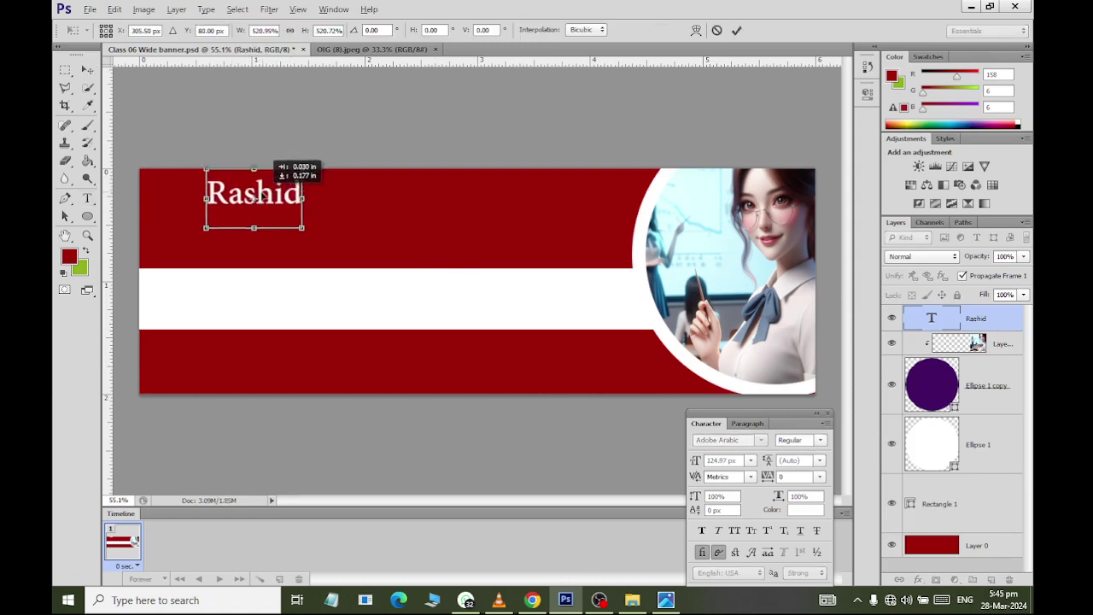
pyautogui.click(95, 70)
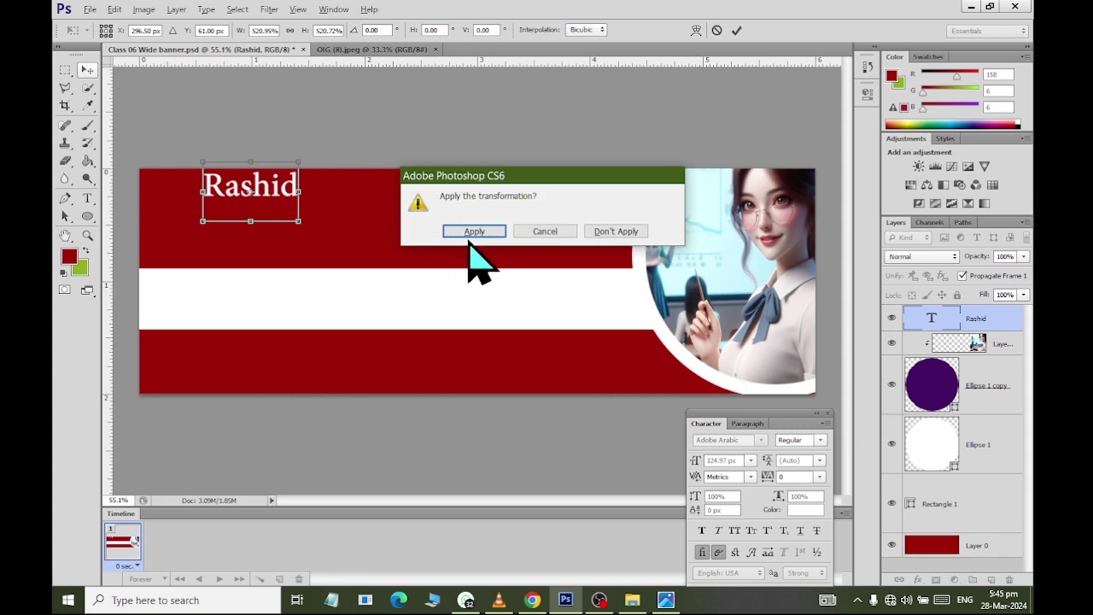
pyautogui.click(471, 229)
pyautogui.click(86, 197)
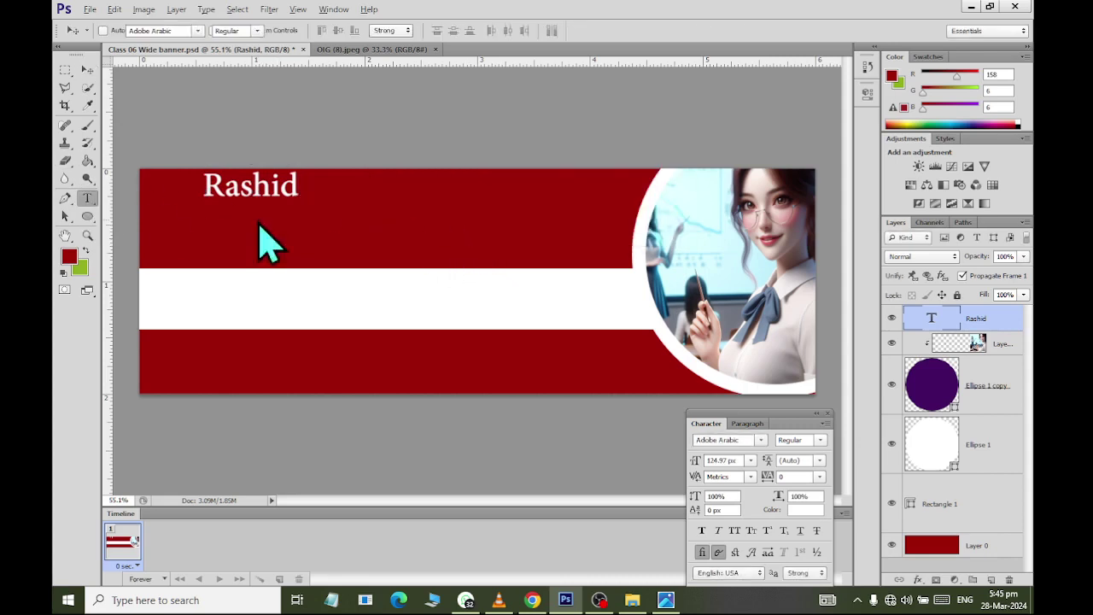
pyautogui.click(370, 222)
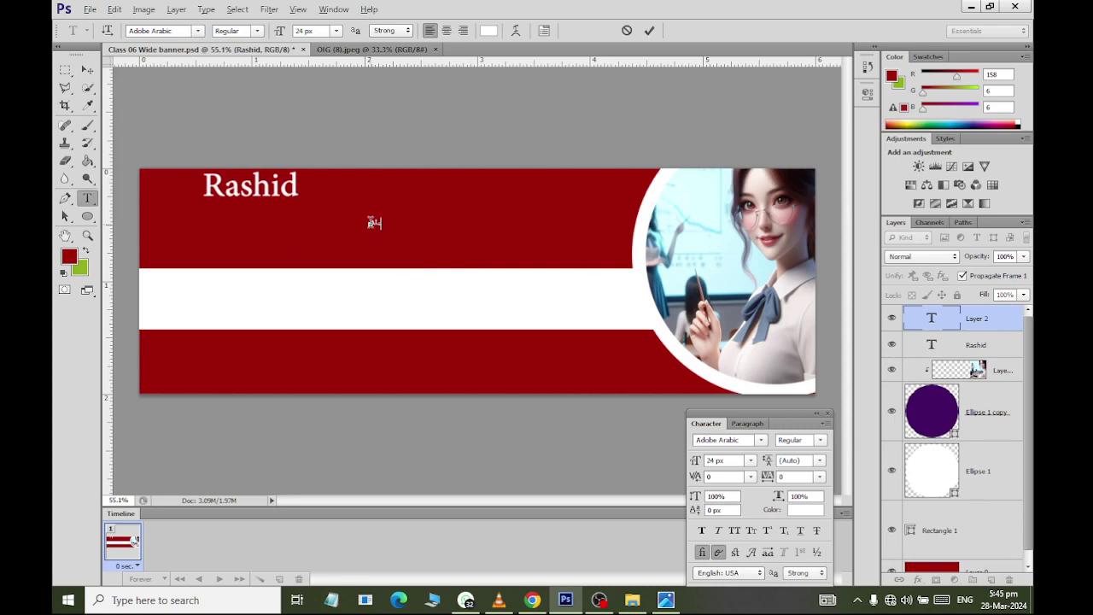
pyautogui.press('capslock')
pyautogui.click(88, 68)
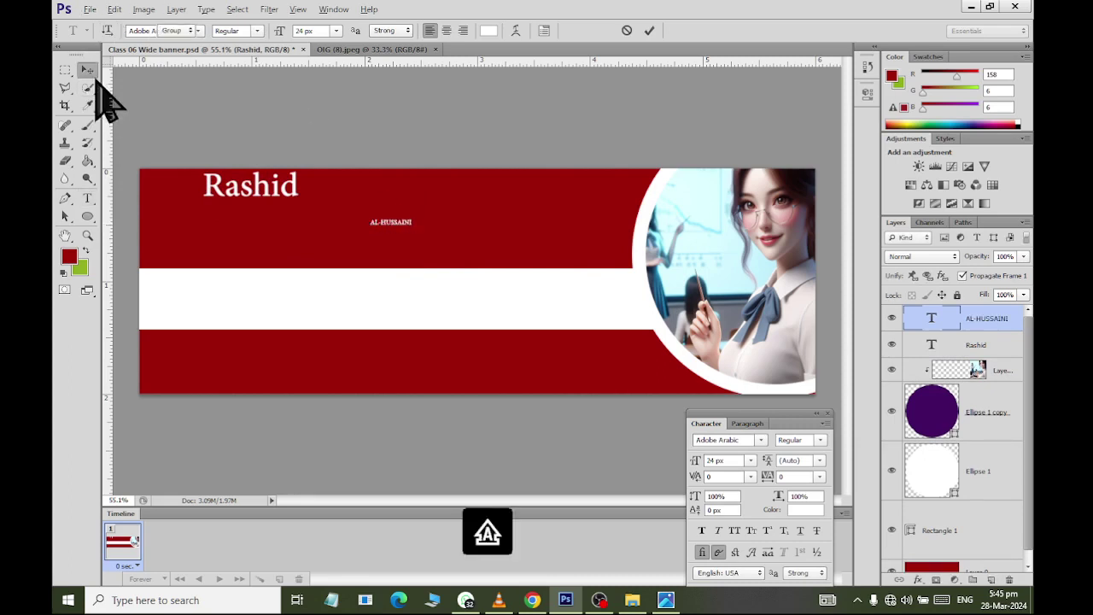
pyautogui.hotkey('ctrl', 't')
pyautogui.moveTo(411, 237); pyautogui.dragTo(553, 267)
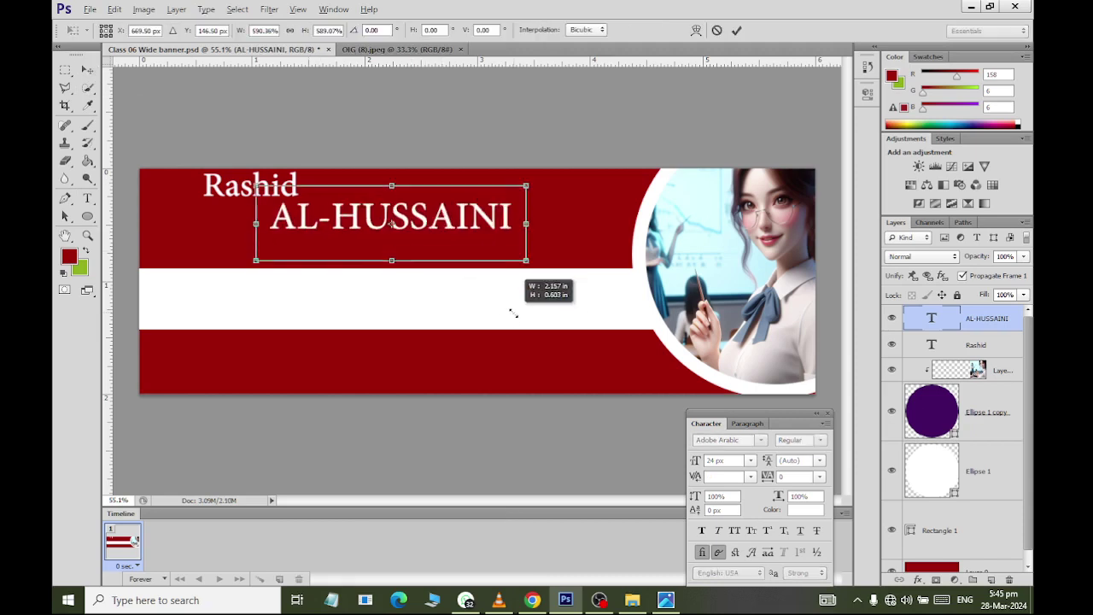
pyautogui.moveTo(443, 233); pyautogui.dragTo(523, 217)
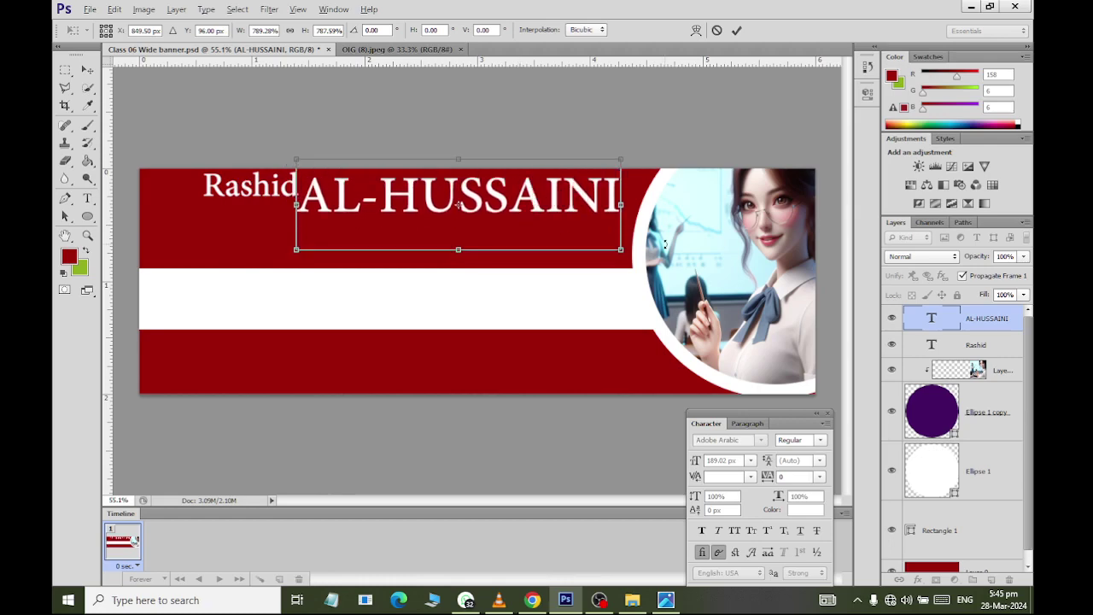
pyautogui.moveTo(458, 205); pyautogui.dragTo(458, 206)
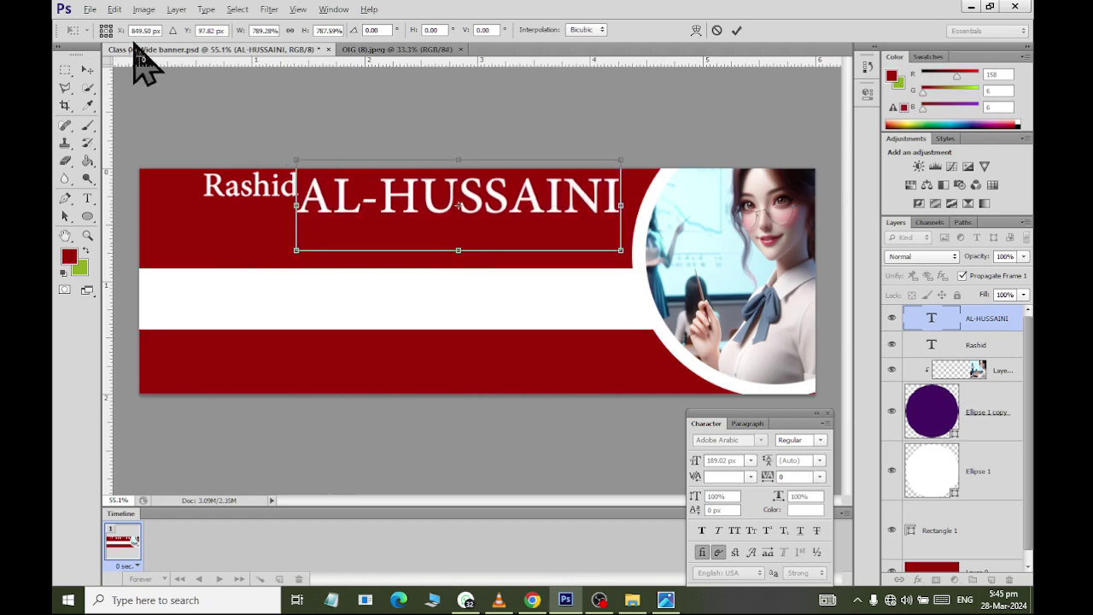
pyautogui.click(88, 69)
pyautogui.click(474, 232)
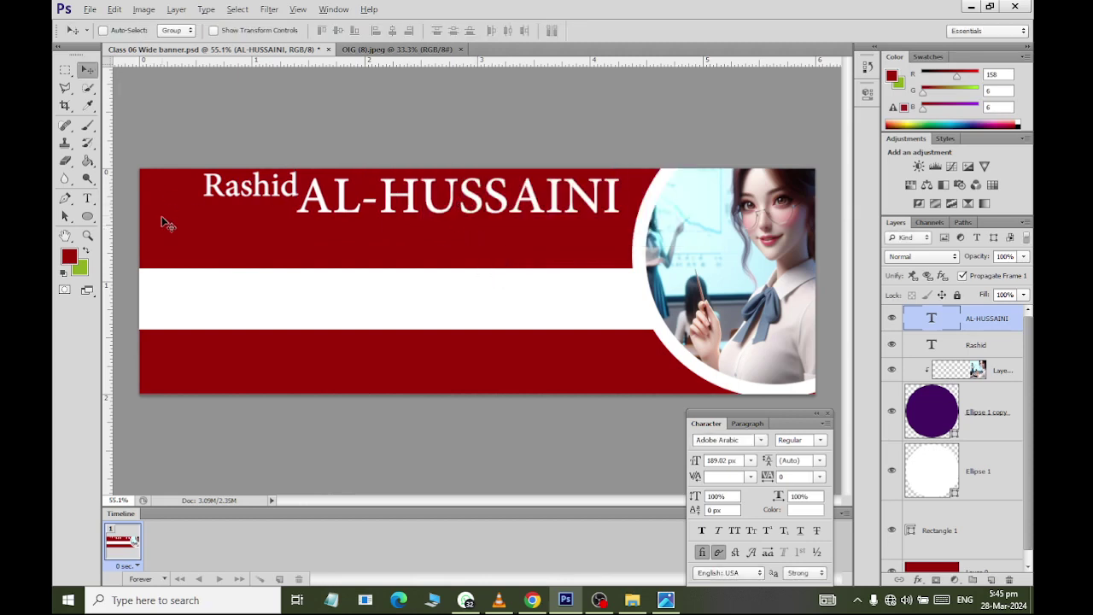
pyautogui.click(87, 199)
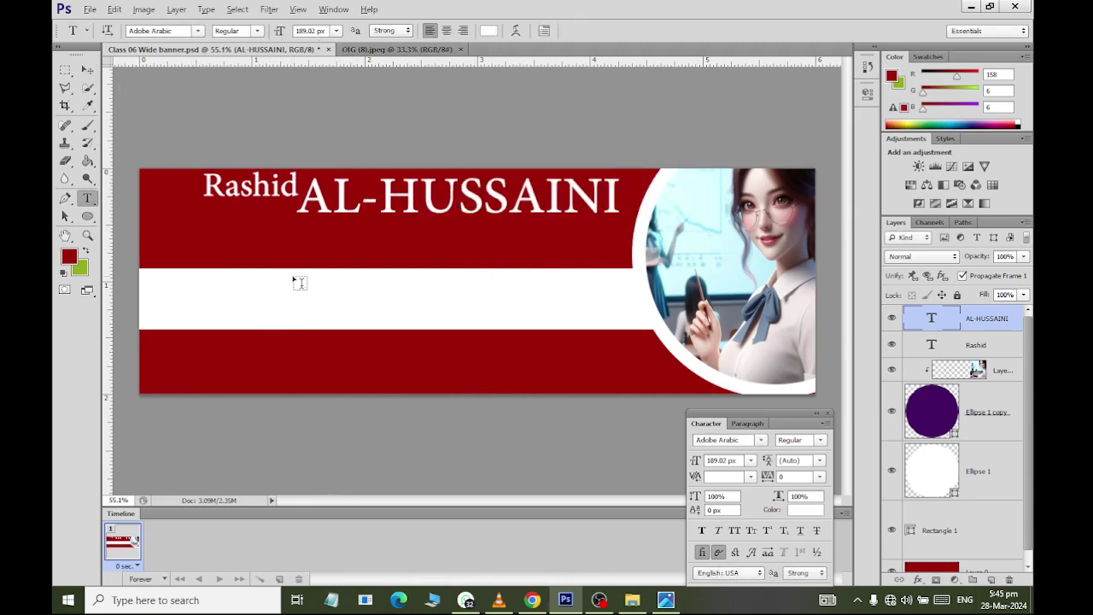
# View the banner at 100% and type the college title as a new line below the name.
pyautogui.scroll(1, 304, 275)
pyautogui.scroll(2, 299, 354)
pyautogui.scroll(2, 305, 350)
pyautogui.scroll(1, 307, 345)
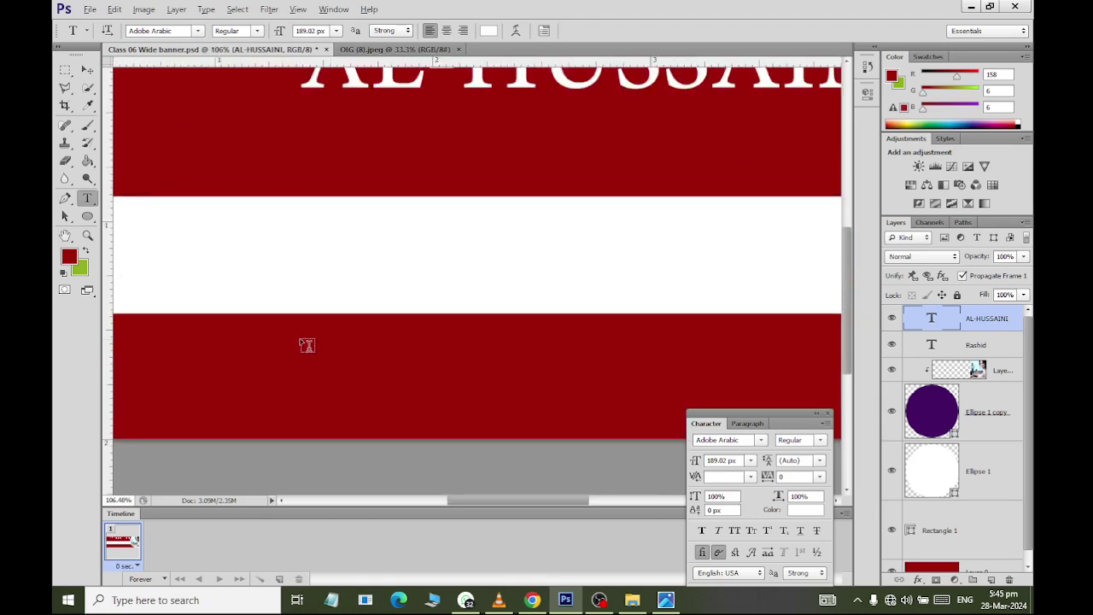
pyautogui.scroll(-1, 306, 346)
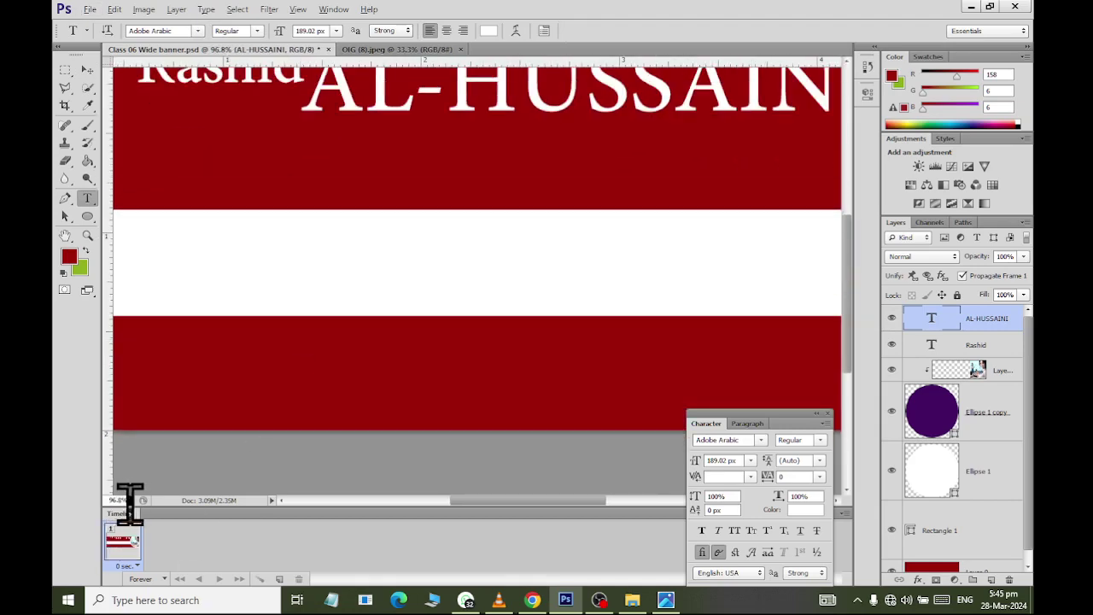
pyautogui.write('100')
pyautogui.press('Return')
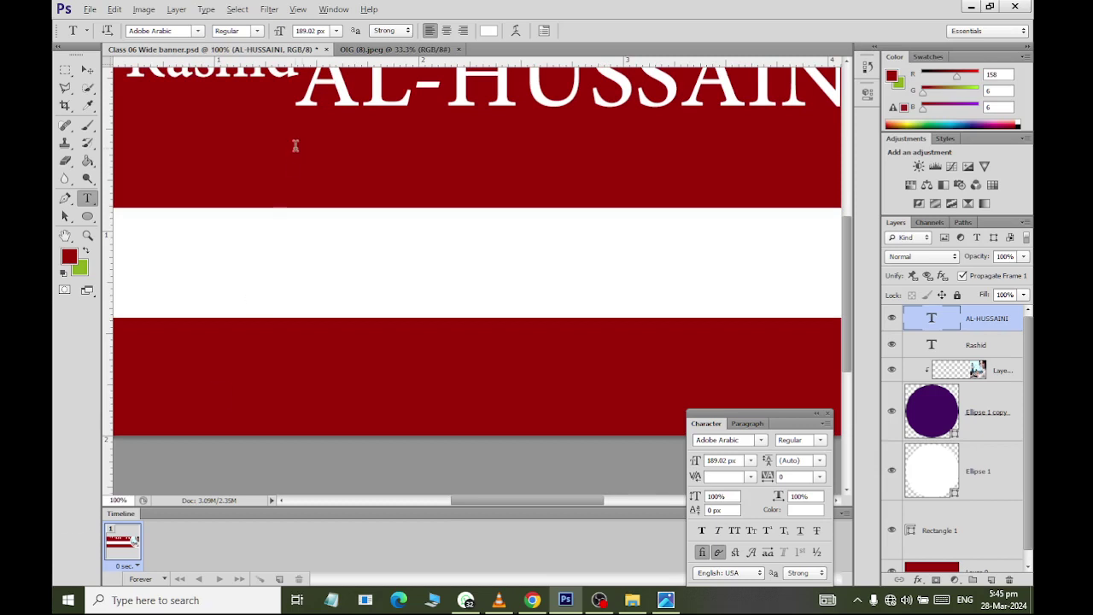
pyautogui.click(271, 171)
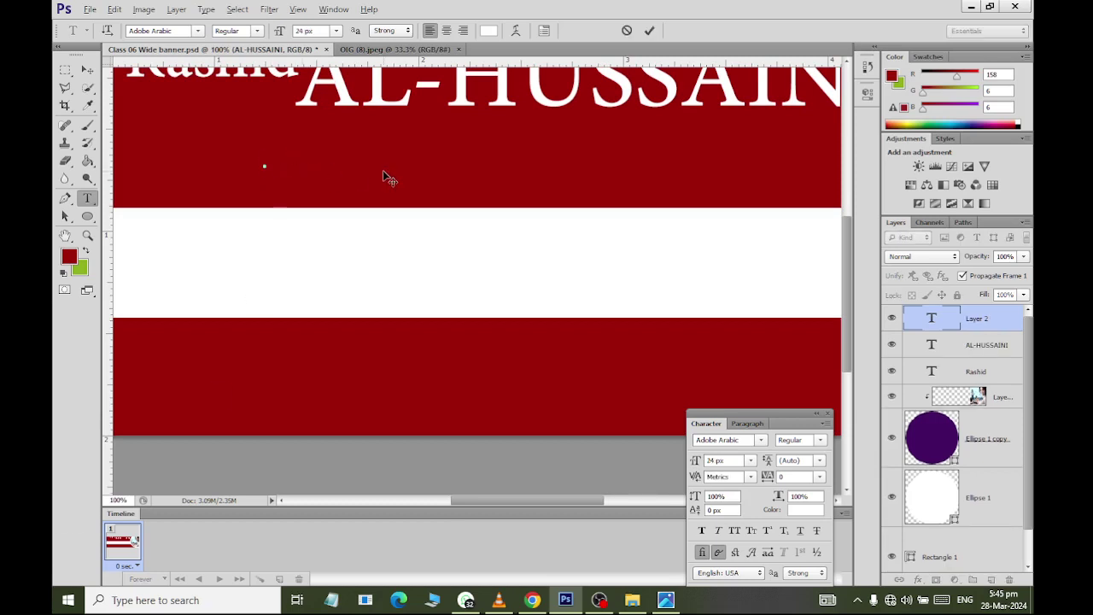
pyautogui.write('coLLEGE OF COMP')
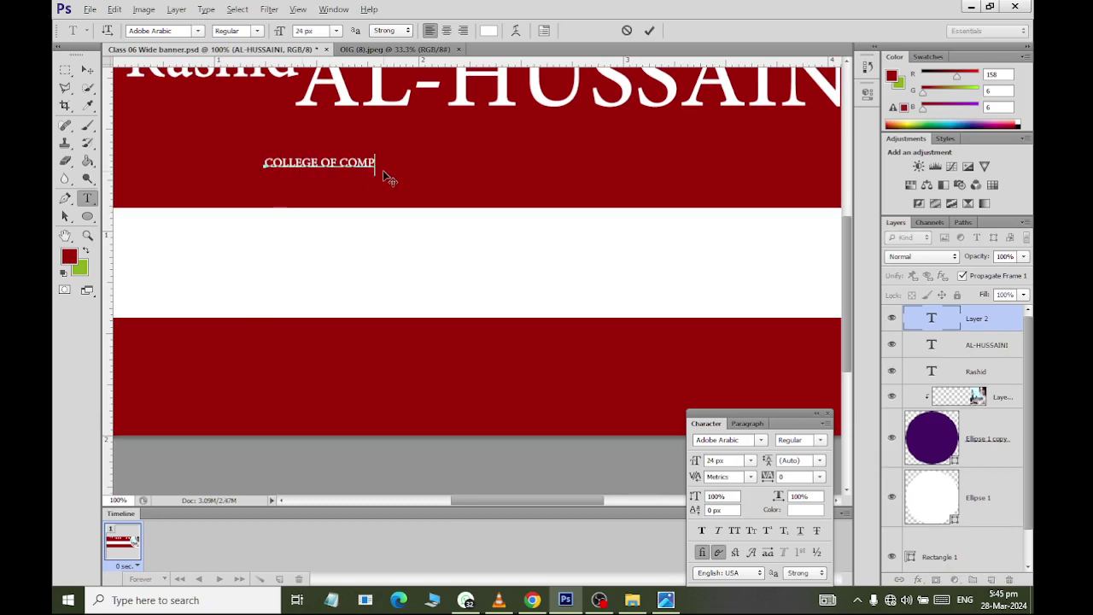
pyautogui.write('UTER SCIENCE')
pyautogui.write(' AND INFORMATION TECHNOLOGY')
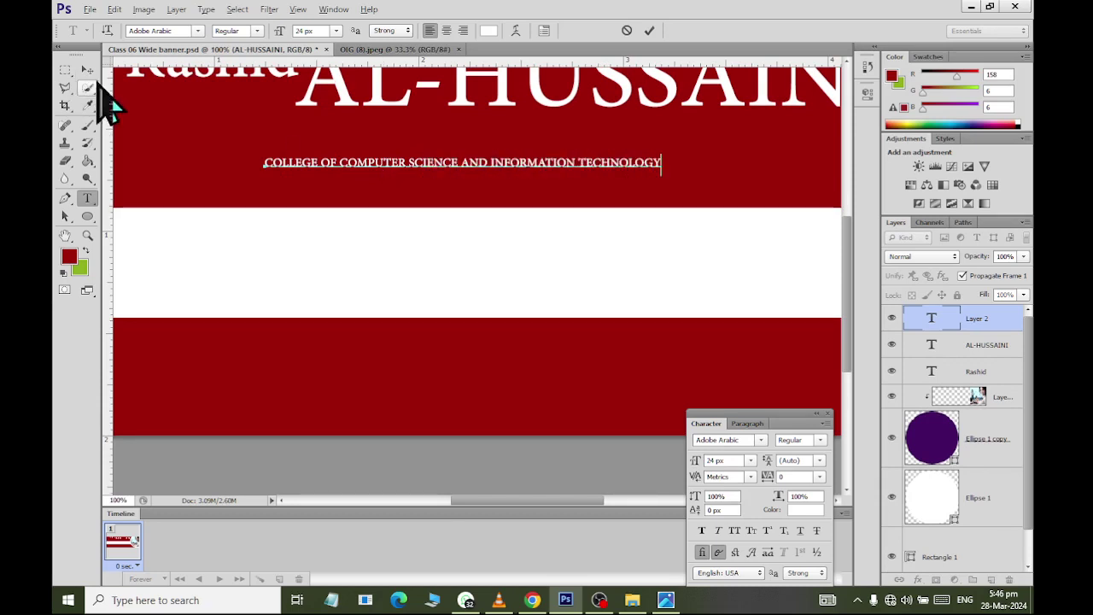
pyautogui.click(88, 69)
# Enlarge the college title to span the banner and move it up nearer the name.
pyautogui.scroll(-1, 418, 184)
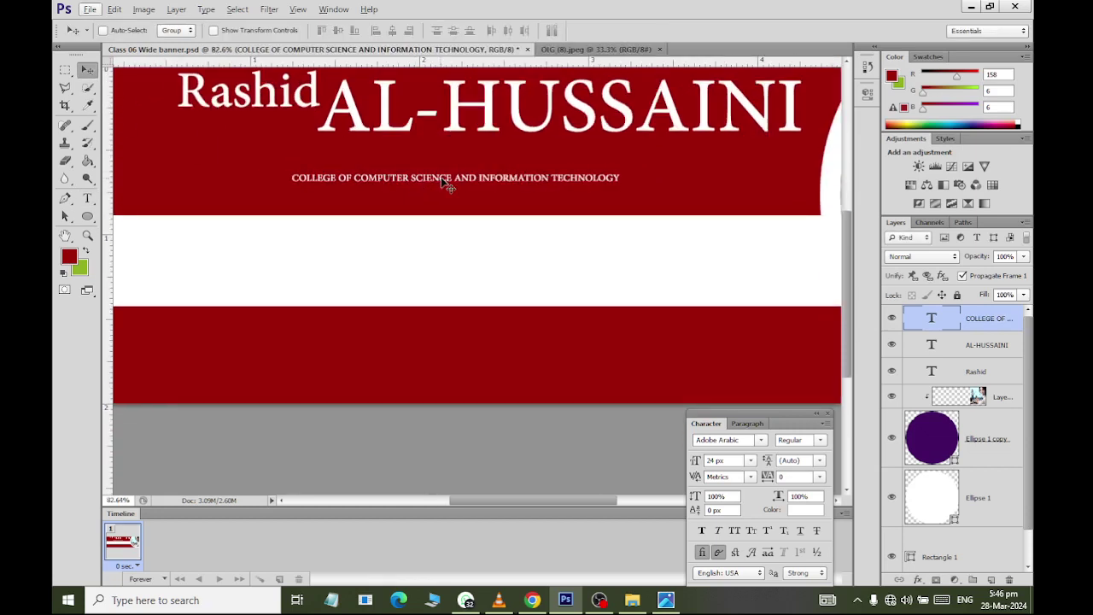
pyautogui.hotkey('ctrl', 't')
pyautogui.moveTo(624, 195); pyautogui.dragTo(817, 305)
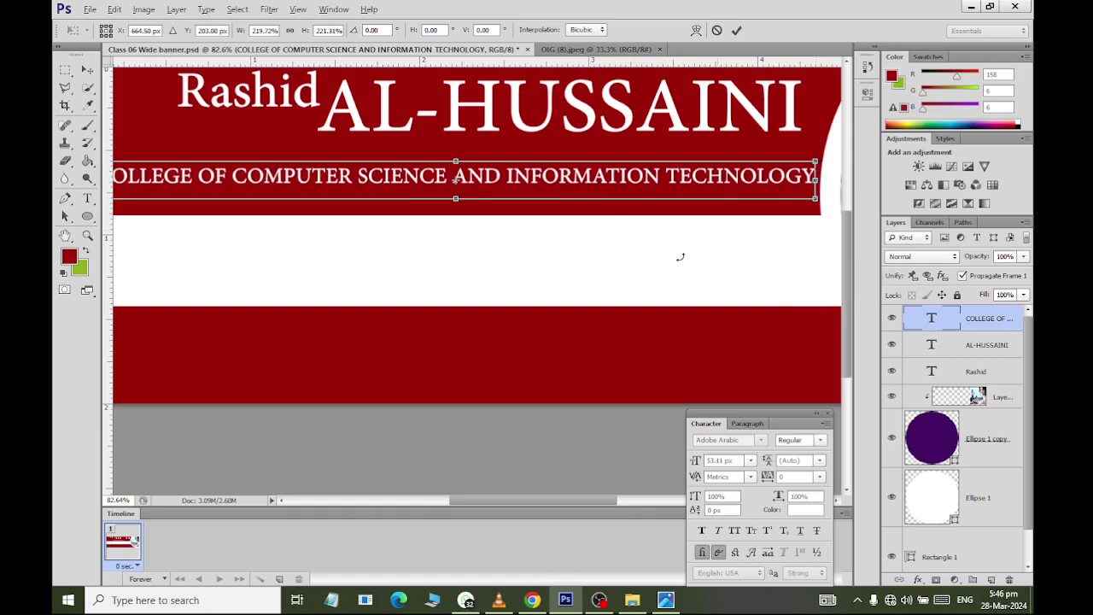
pyautogui.moveTo(588, 185); pyautogui.dragTo(586, 160)
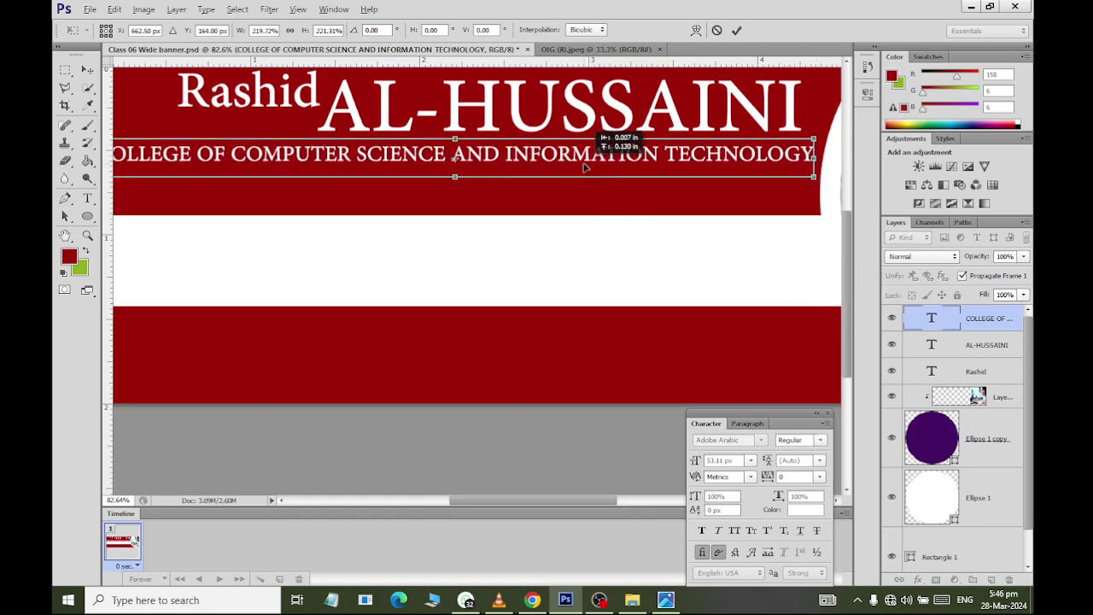
pyautogui.hscroll(-2, 528, 221)
pyautogui.scroll(-1, 525, 233)
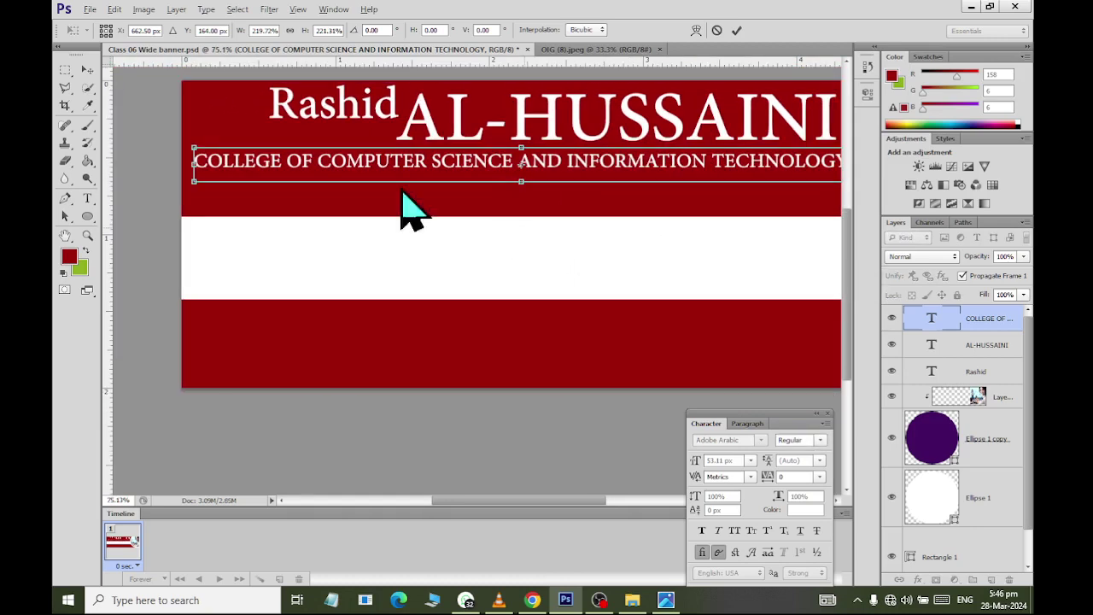
pyautogui.click(87, 70)
pyautogui.click(472, 232)
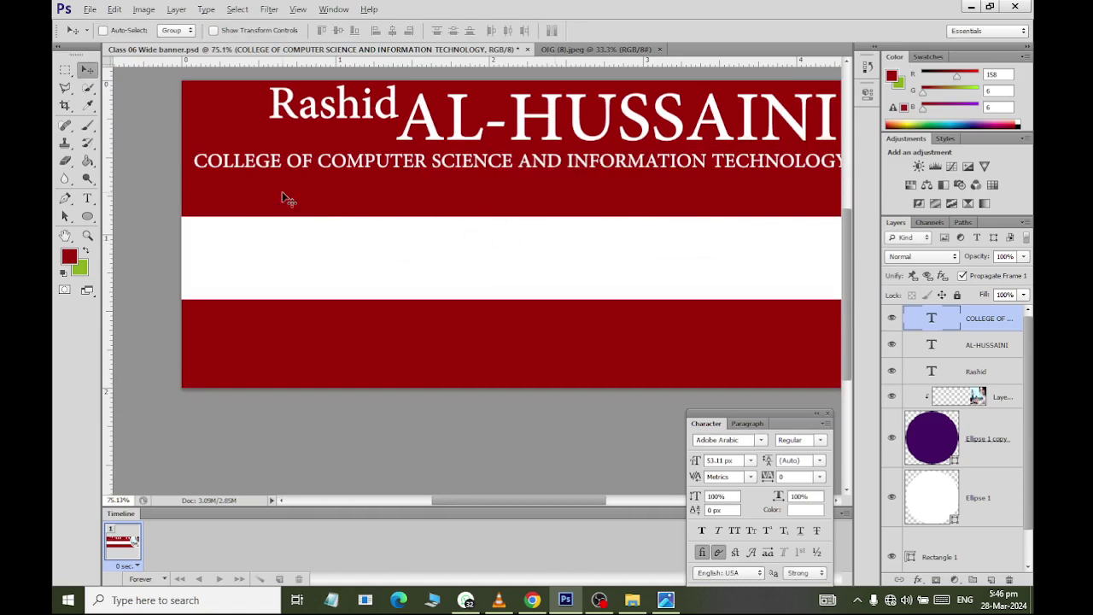
pyautogui.click(87, 198)
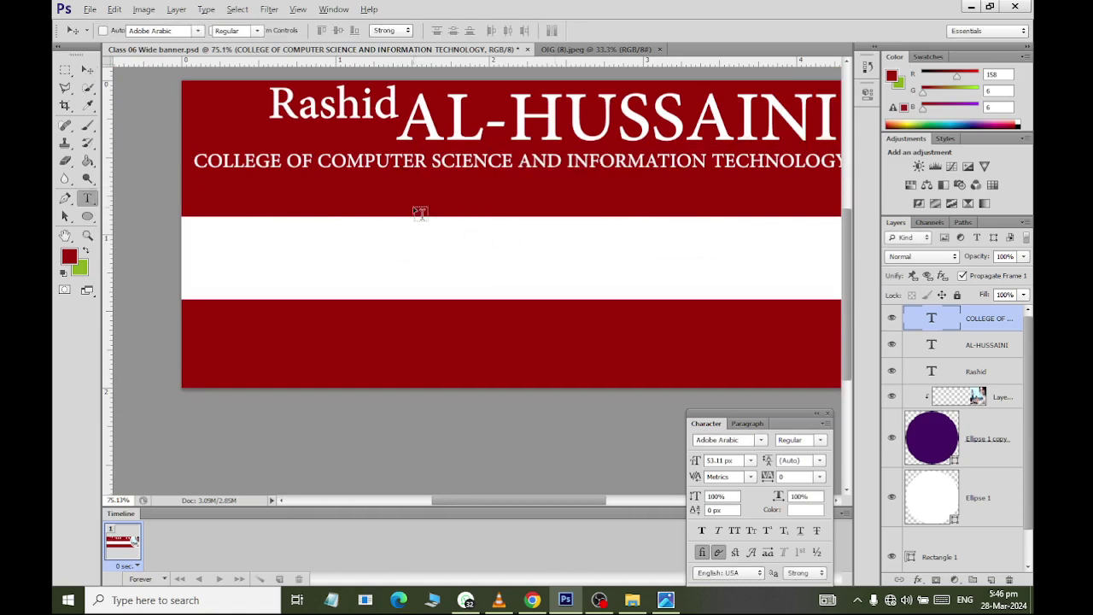
# Break the college title onto two lines before AND and make it Bold.
pyautogui.click(516, 163)
pyautogui.press('Return')
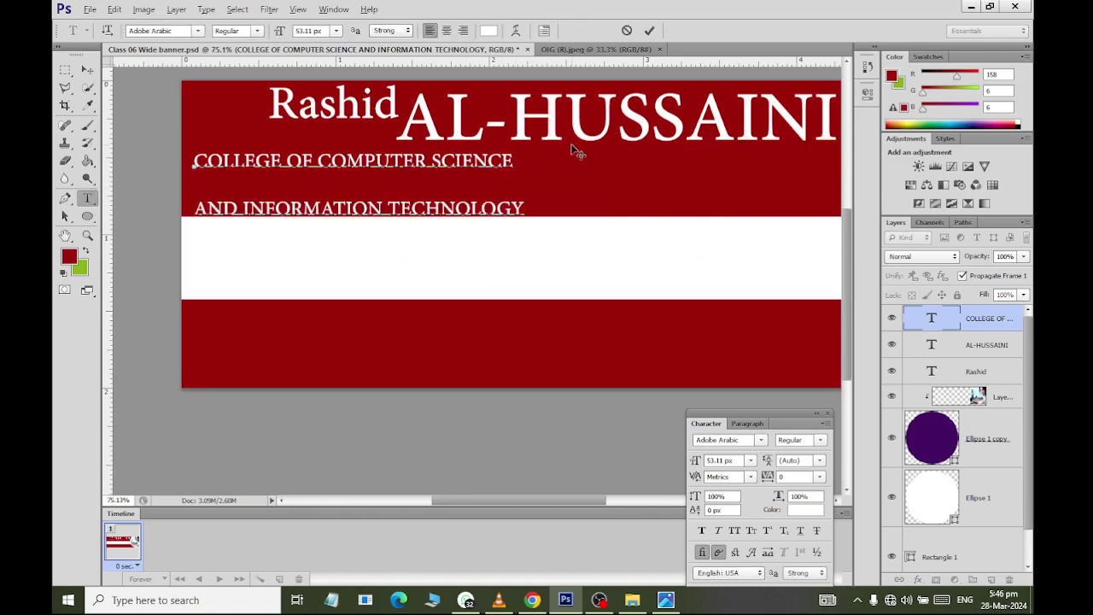
pyautogui.hotkey('ctrl', 'a')
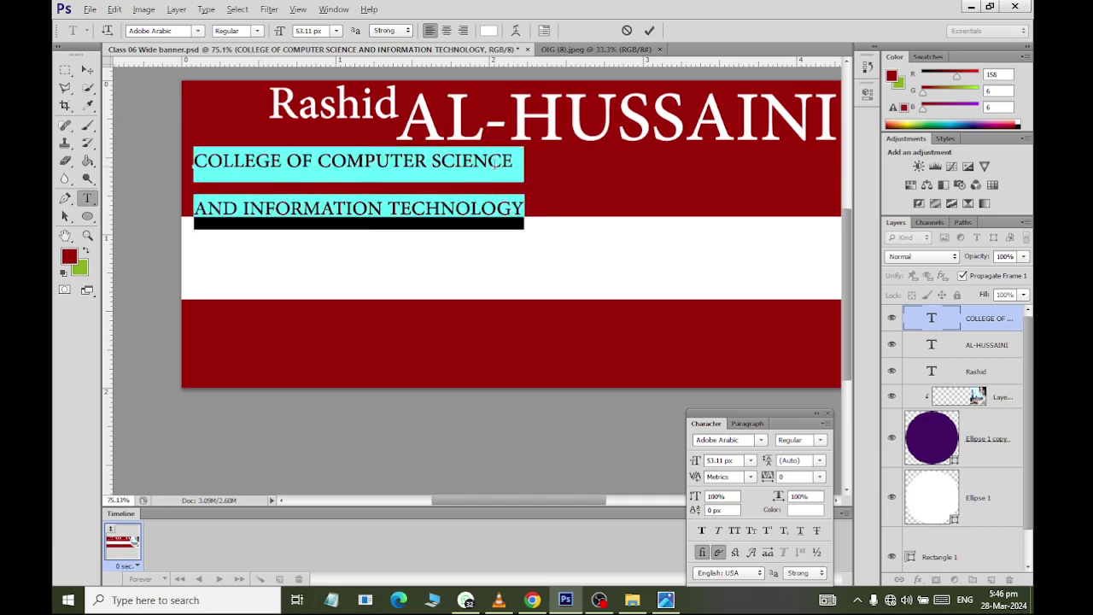
pyautogui.moveTo(755, 379); pyautogui.dragTo(749, 154)
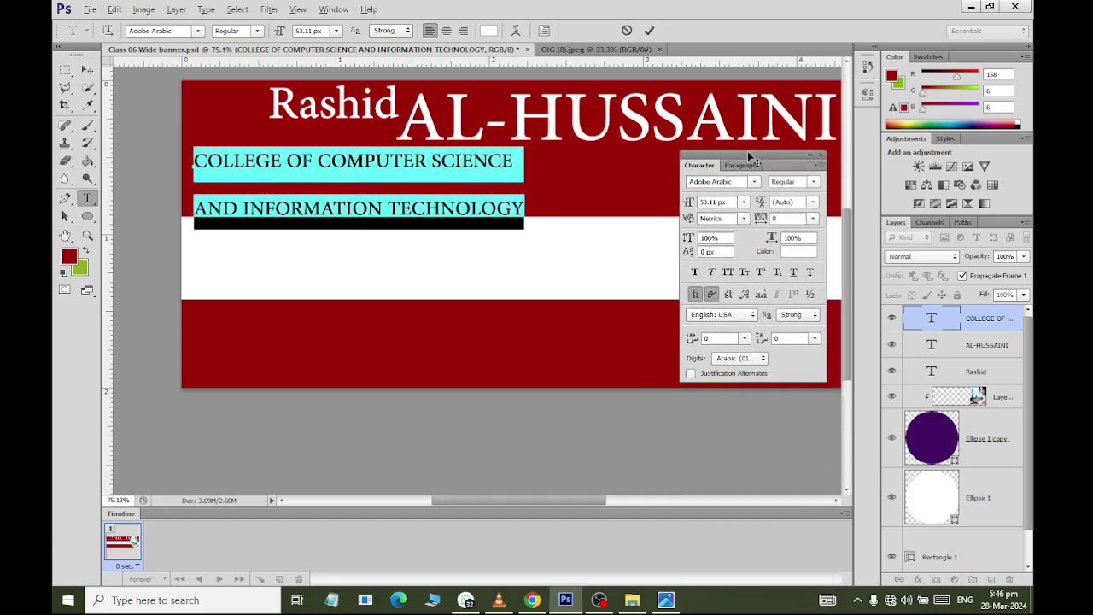
pyautogui.click(333, 10)
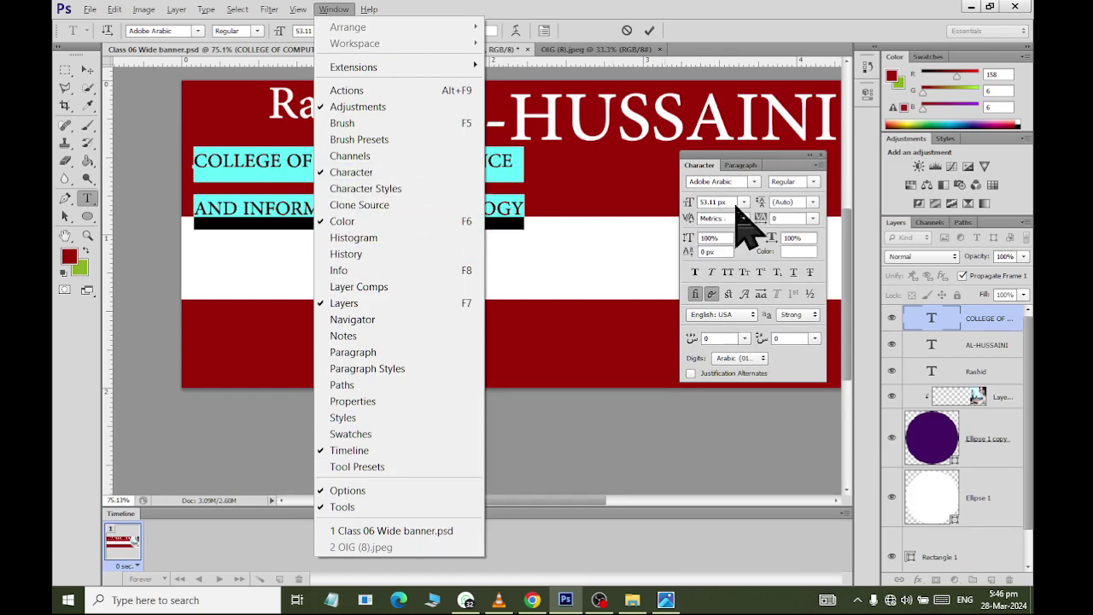
pyautogui.click(742, 208)
pyautogui.click(755, 219)
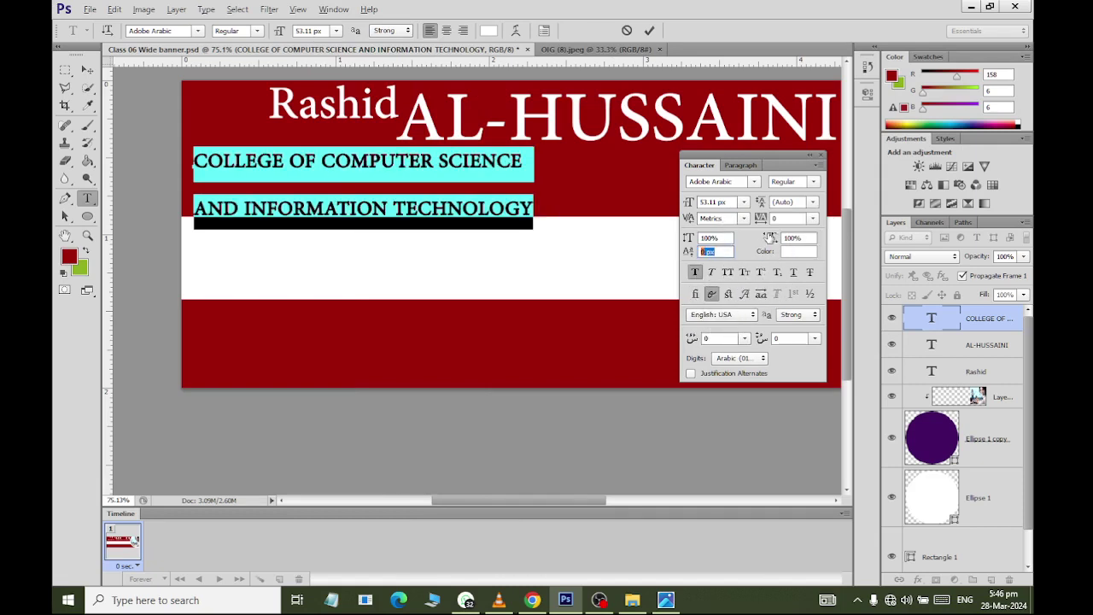
pyautogui.click(812, 203)
pyautogui.click(814, 203)
pyautogui.click(813, 182)
pyautogui.click(815, 242)
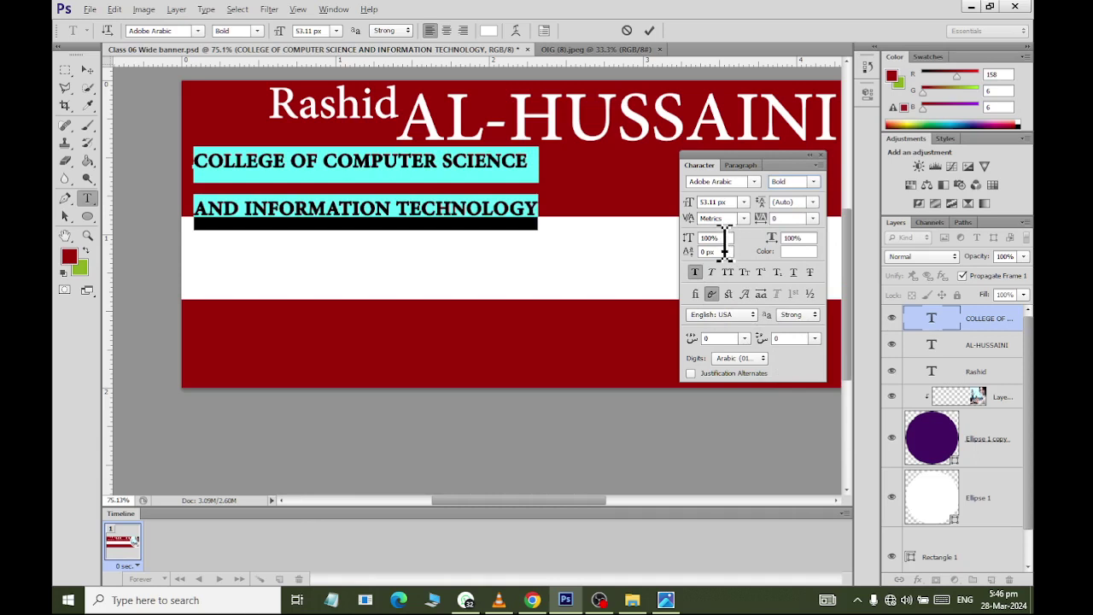
pyautogui.click(467, 175)
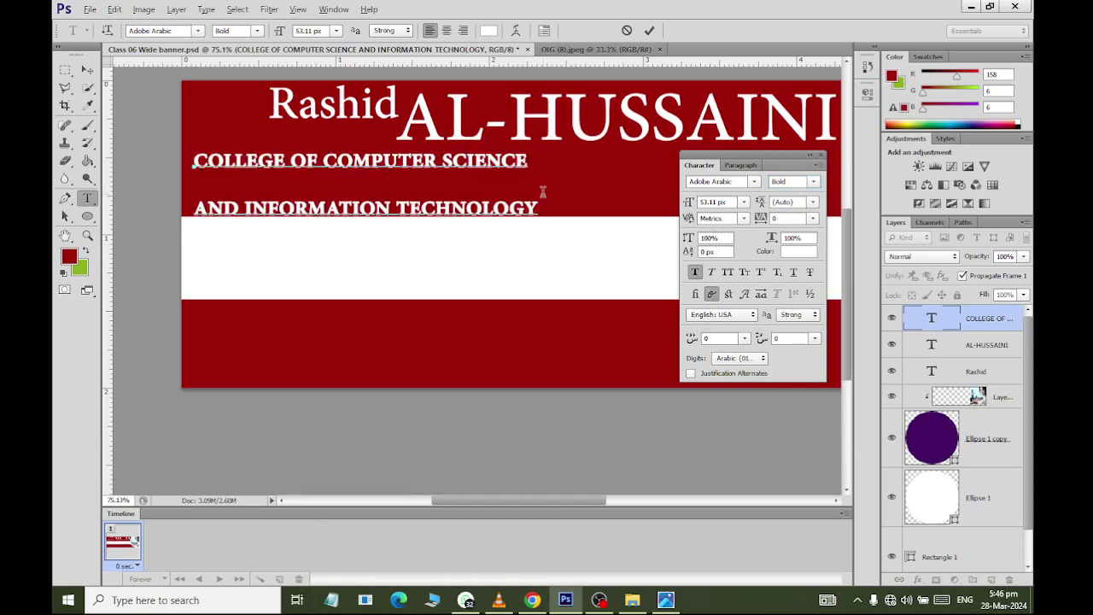
# Reselect the college title and set its size to 72 px.
pyautogui.moveTo(210, 167); pyautogui.dragTo(569, 210)
pyautogui.click(472, 181)
pyautogui.hotkey('ctrl', 'a')
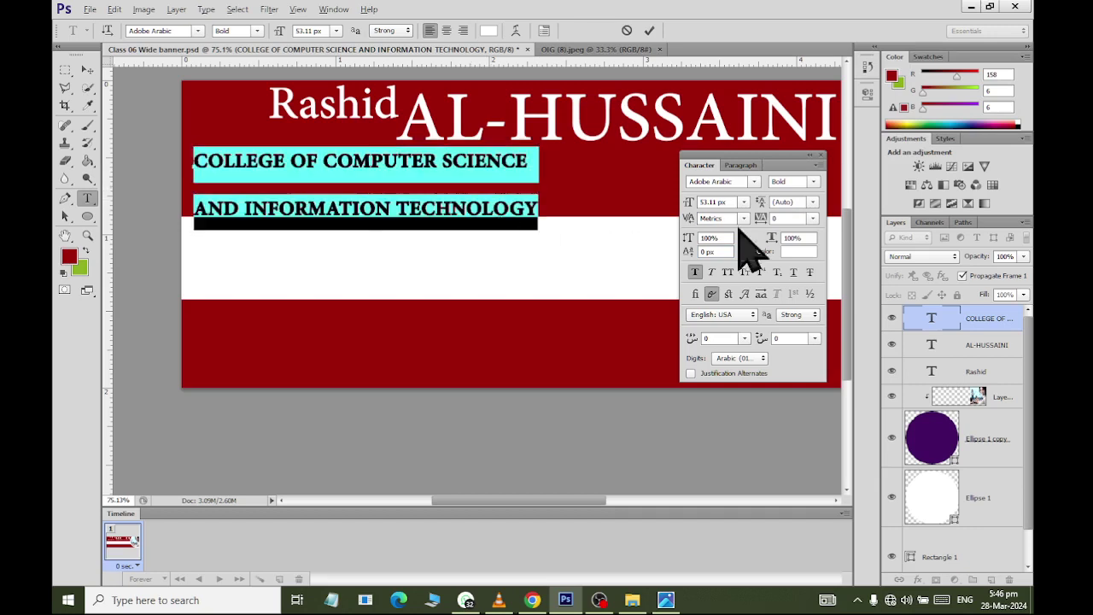
pyautogui.click(744, 201)
pyautogui.click(733, 253)
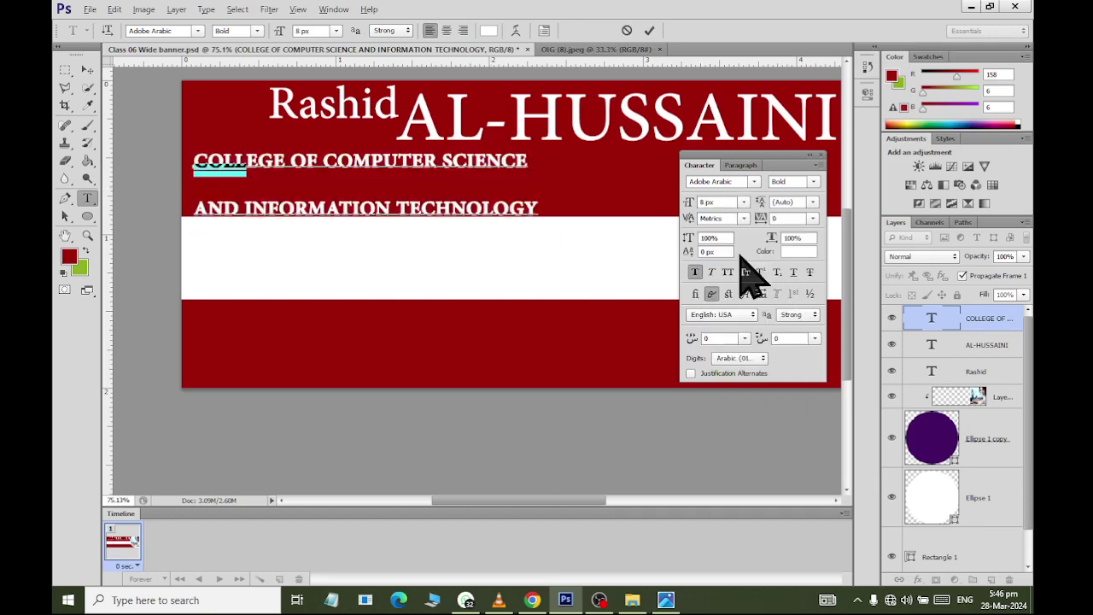
pyautogui.click(746, 203)
pyautogui.click(749, 433)
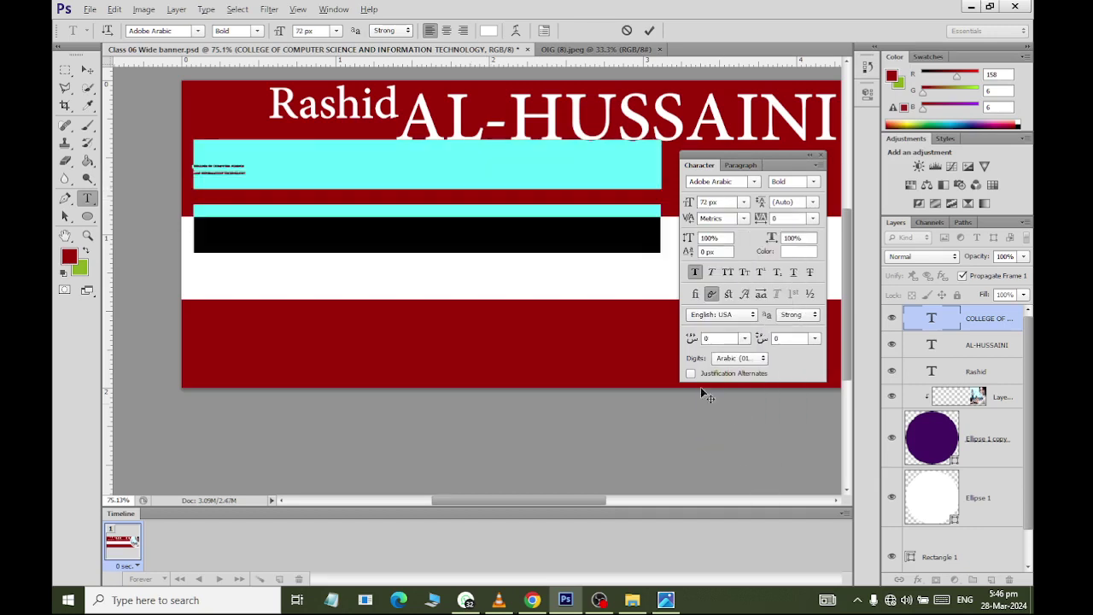
# Set the college title's line spacing to 48 px.
pyautogui.click(812, 203)
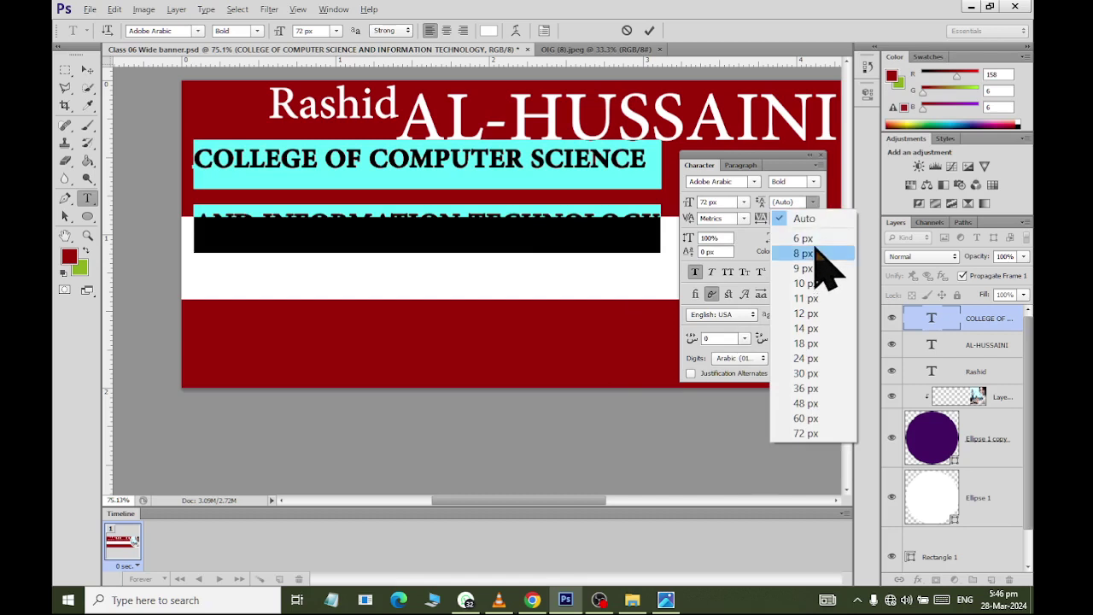
pyautogui.click(813, 253)
pyautogui.click(813, 202)
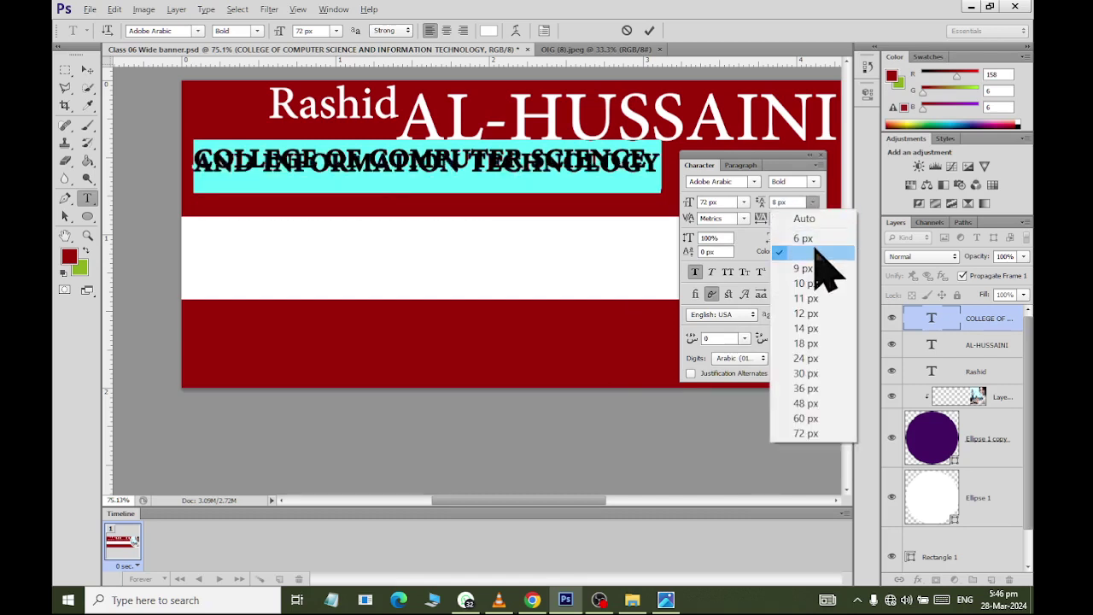
pyautogui.click(823, 280)
pyautogui.click(812, 203)
pyautogui.click(807, 314)
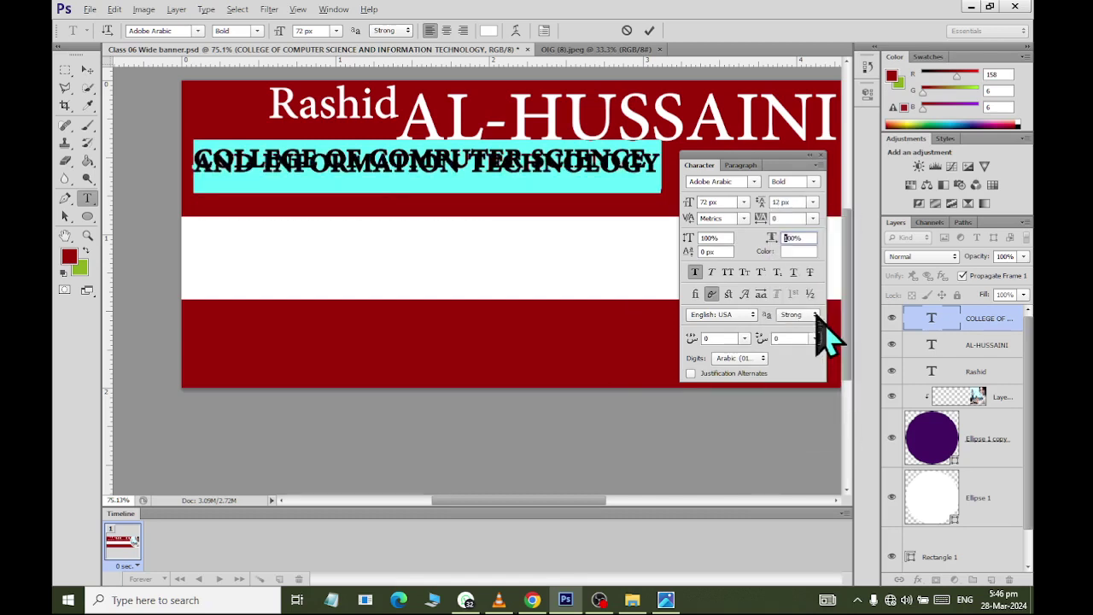
pyautogui.click(812, 202)
pyautogui.click(807, 388)
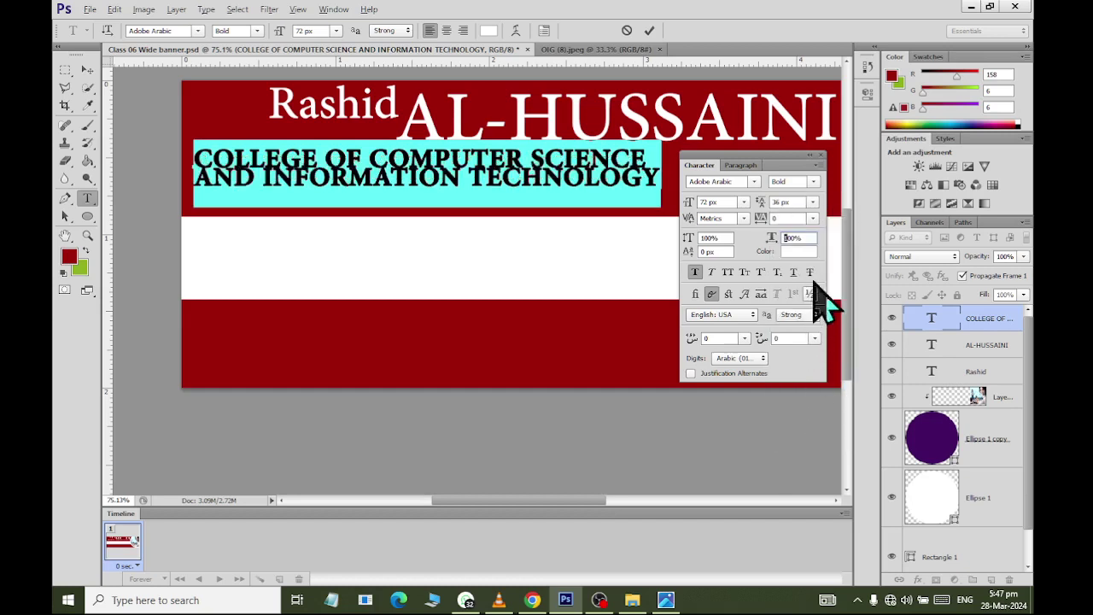
pyautogui.click(812, 203)
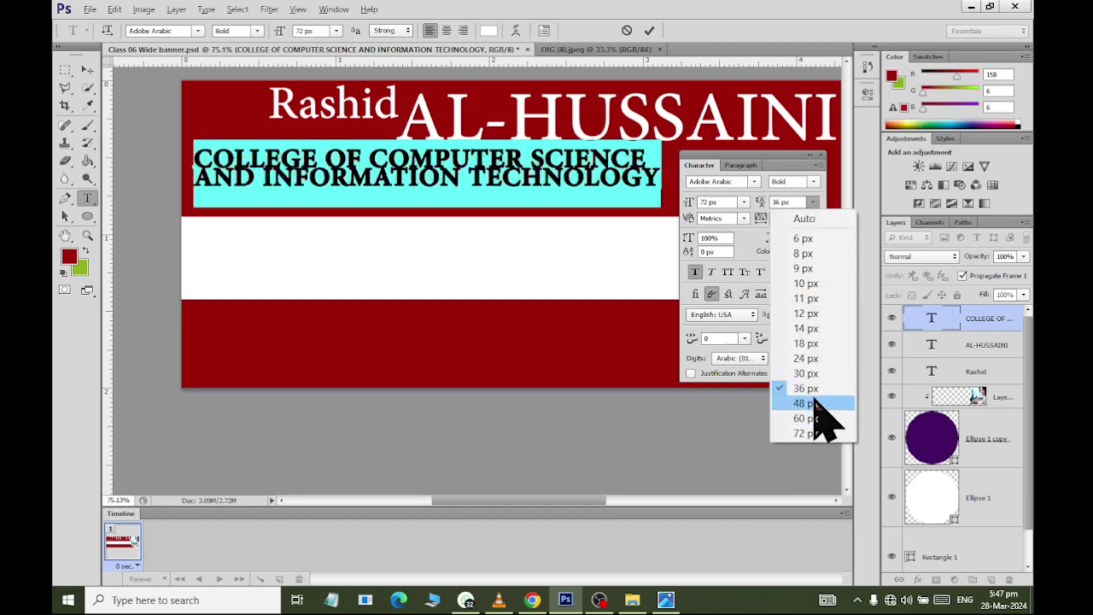
pyautogui.click(810, 403)
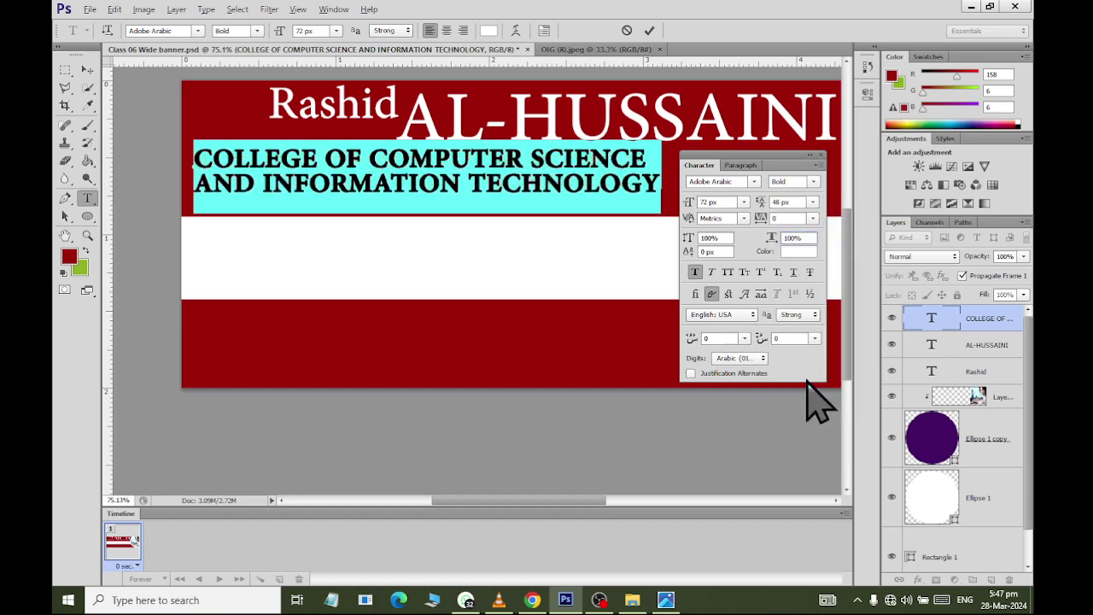
# Commit the title and shift it right to centre it under the name.
pyautogui.click(88, 68)
pyautogui.moveTo(351, 190); pyautogui.dragTo(470, 195)
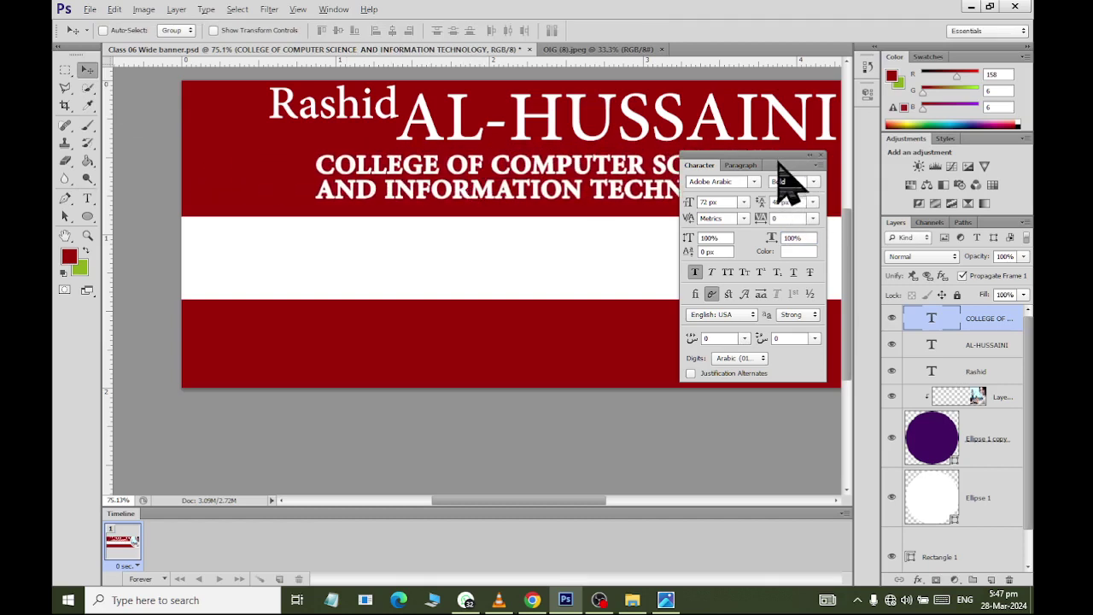
pyautogui.moveTo(787, 164); pyautogui.dragTo(786, 332)
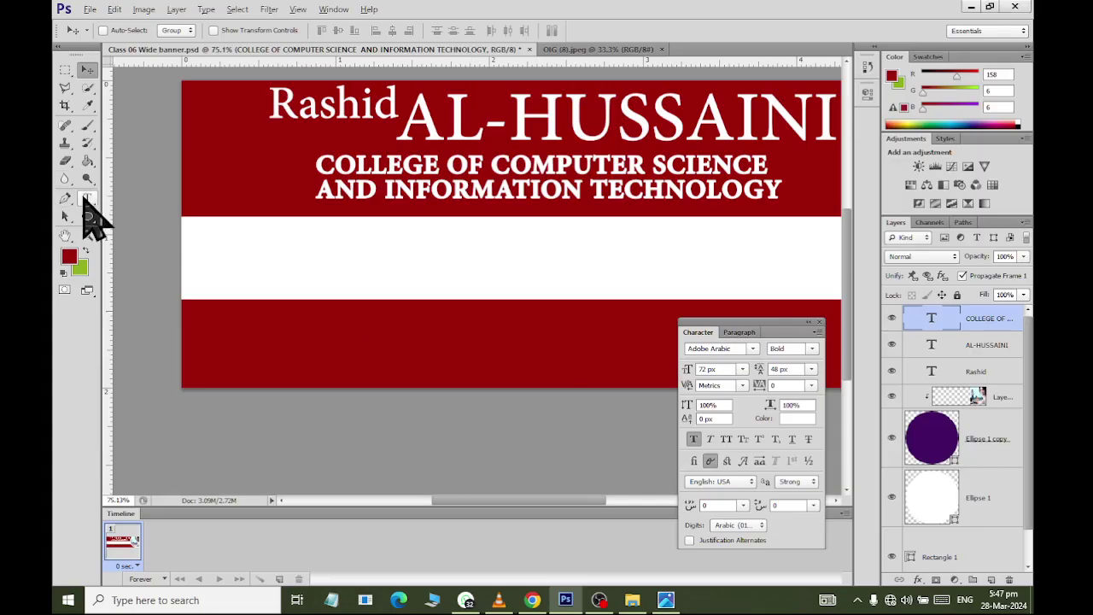
# Type a widely spaced ADIT label in Berlin Sans FB Demi in the lower red band.
pyautogui.click(87, 199)
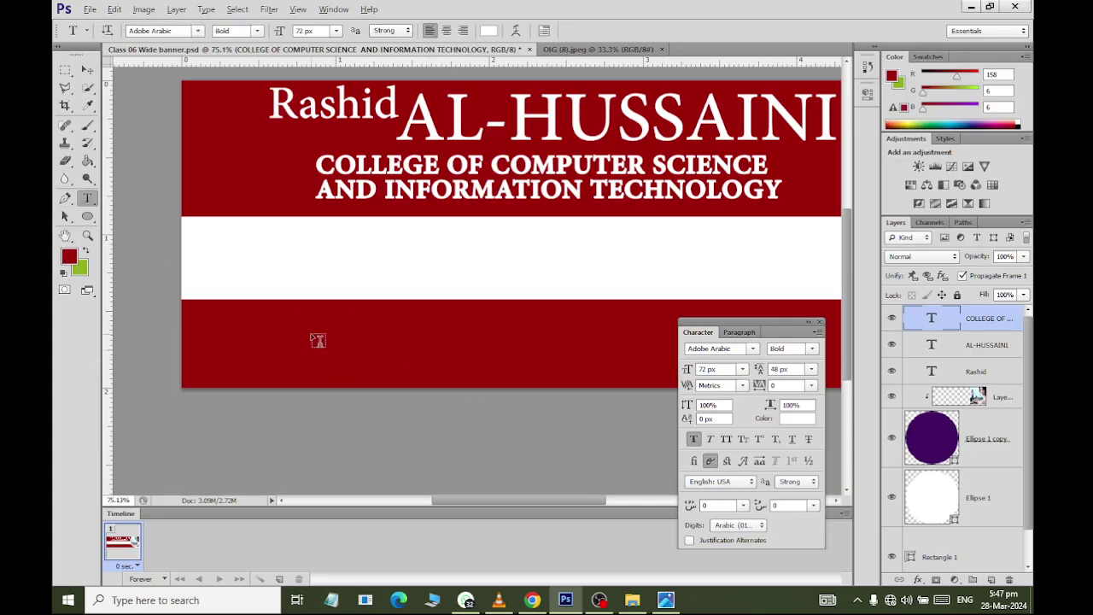
pyautogui.click(317, 341)
pyautogui.click(196, 31)
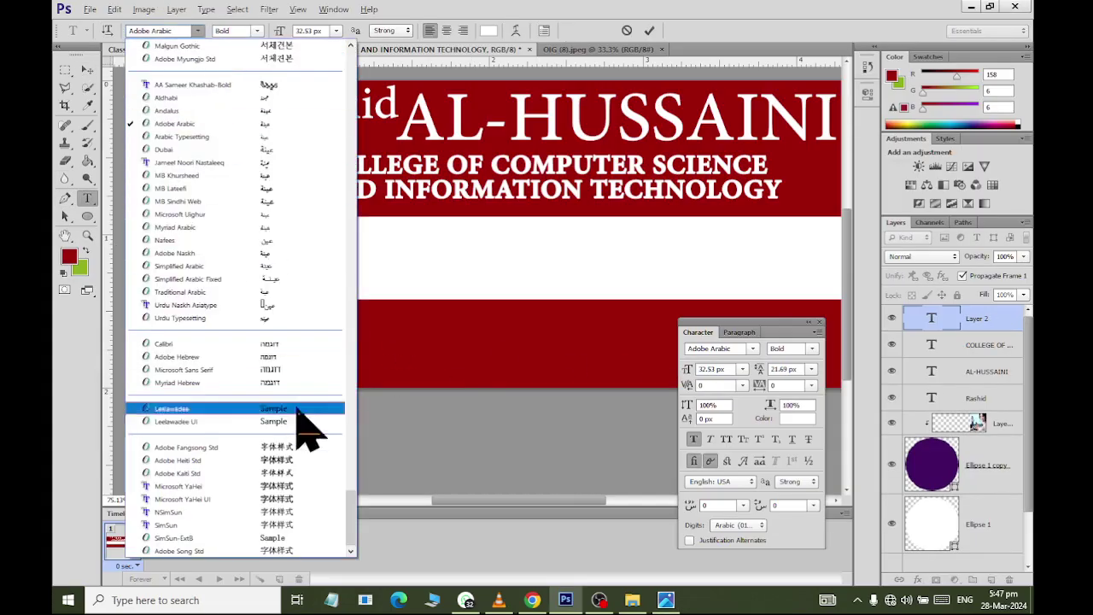
pyautogui.moveTo(351, 517); pyautogui.dragTo(350, 98)
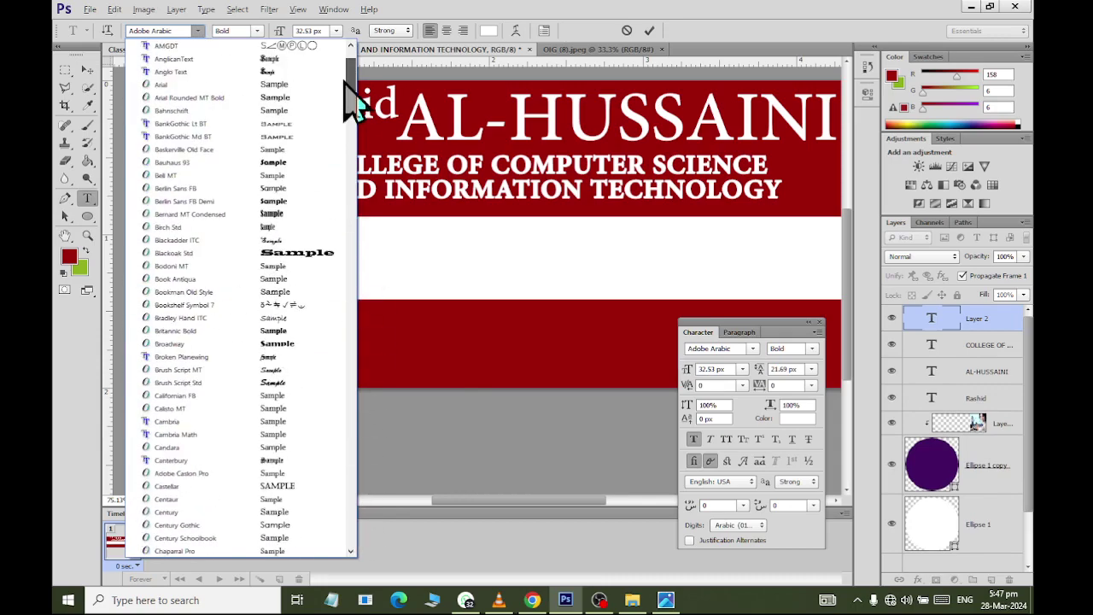
pyautogui.click(329, 203)
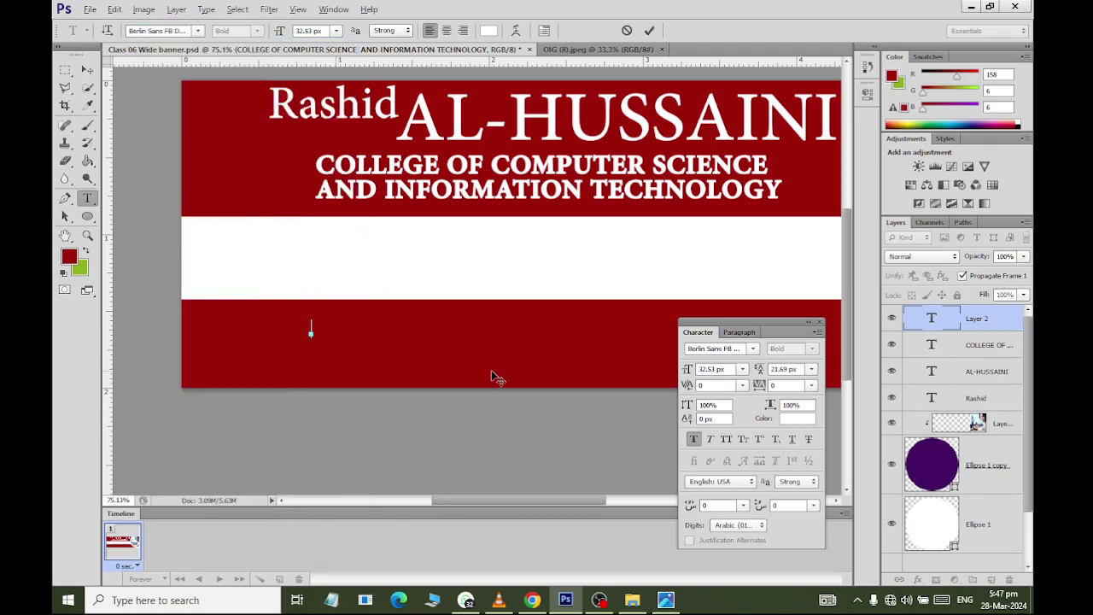
pyautogui.write('adi')
pyautogui.press('BackSpace')
pyautogui.press('BackSpace')
pyautogui.press('BackSpace')
pyautogui.write('ADIT')
pyautogui.press('Left')
pyautogui.press('Left')
pyautogui.press('Left')
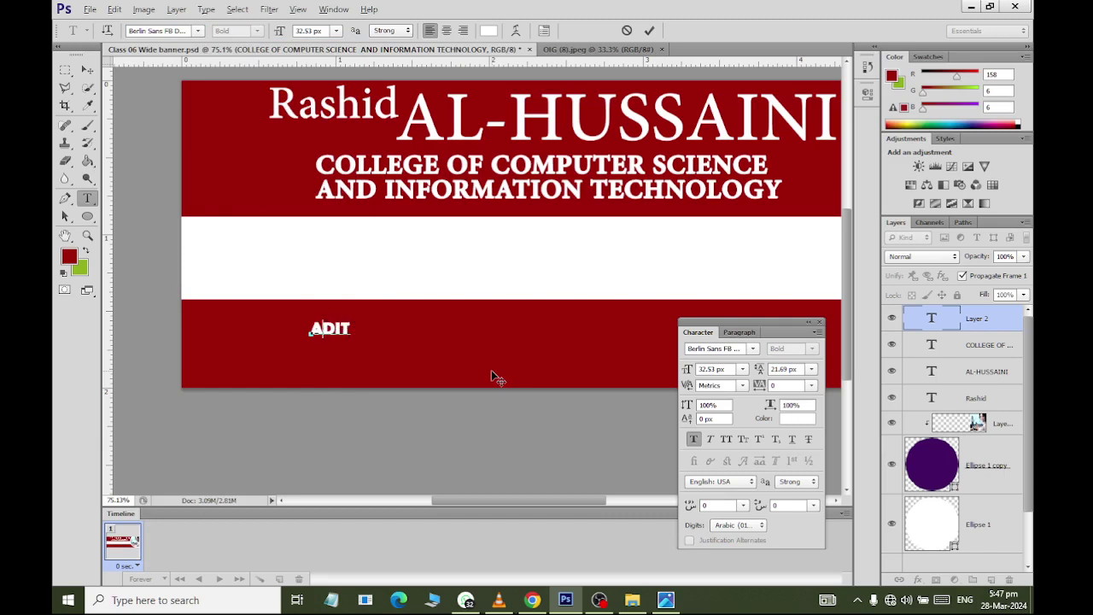
pyautogui.press('Right')
pyautogui.press('Right')
pyautogui.click(87, 70)
# Enlarge the ADIT label about threefold and select its letters for recolouring.
pyautogui.hotkey('ctrl', 't')
pyautogui.moveTo(363, 341); pyautogui.dragTo(427, 359)
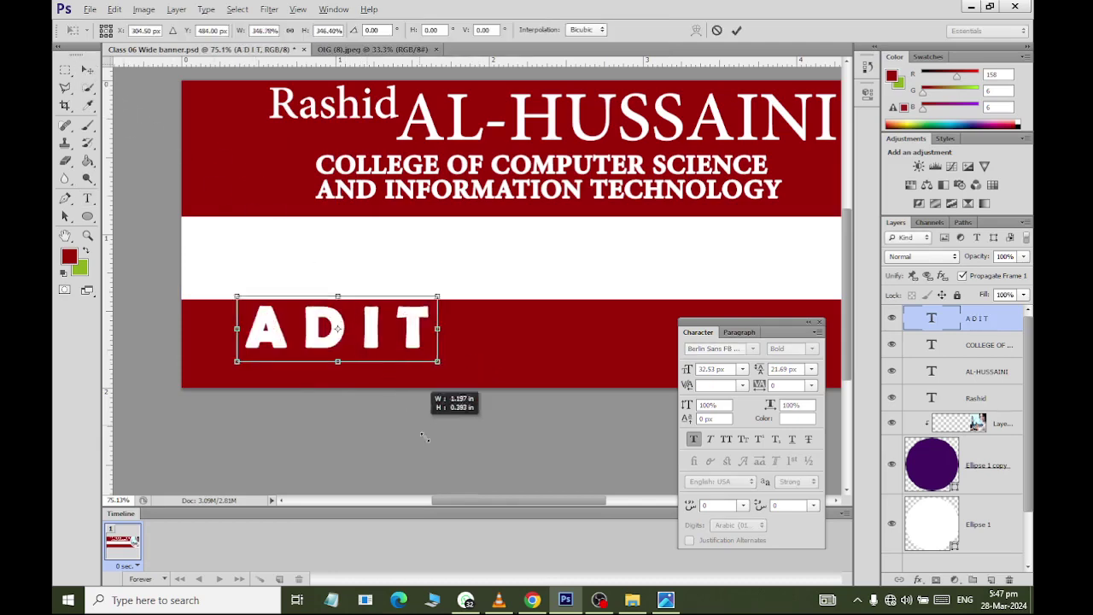
pyautogui.click(87, 70)
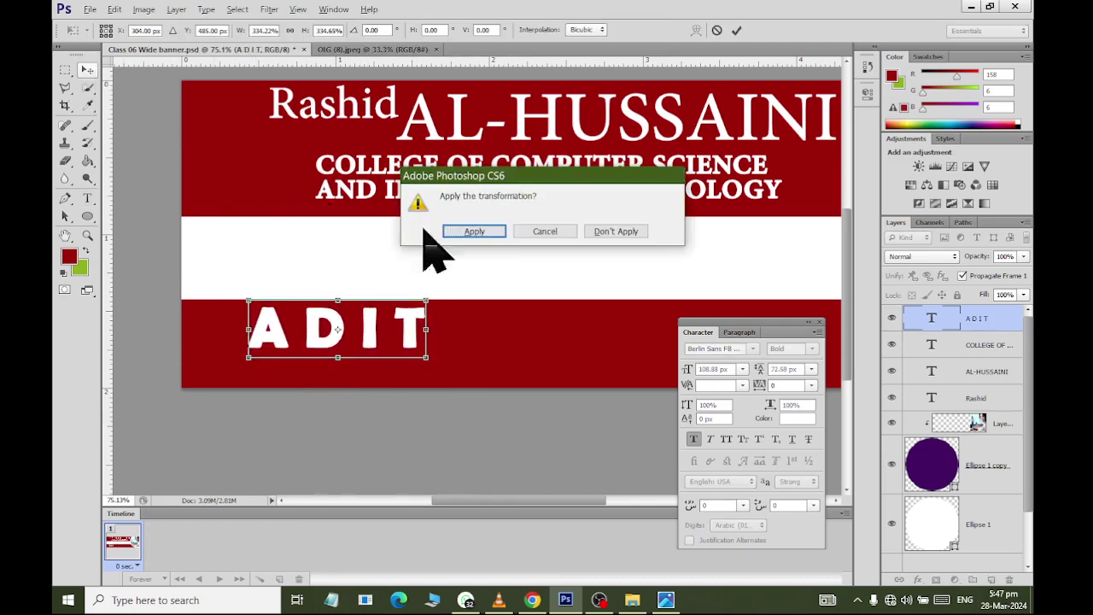
pyautogui.click(485, 236)
pyautogui.click(87, 199)
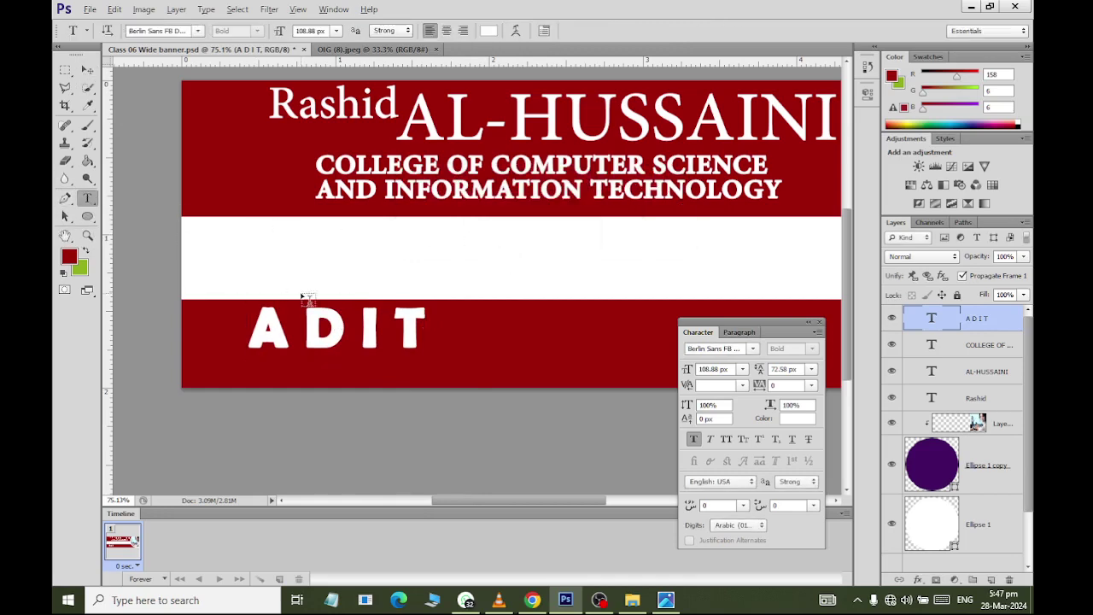
pyautogui.click(327, 332)
pyautogui.hotkey('ctrl', 'a')
# Colour ADIT black and move it up into the white band.
pyautogui.click(489, 31)
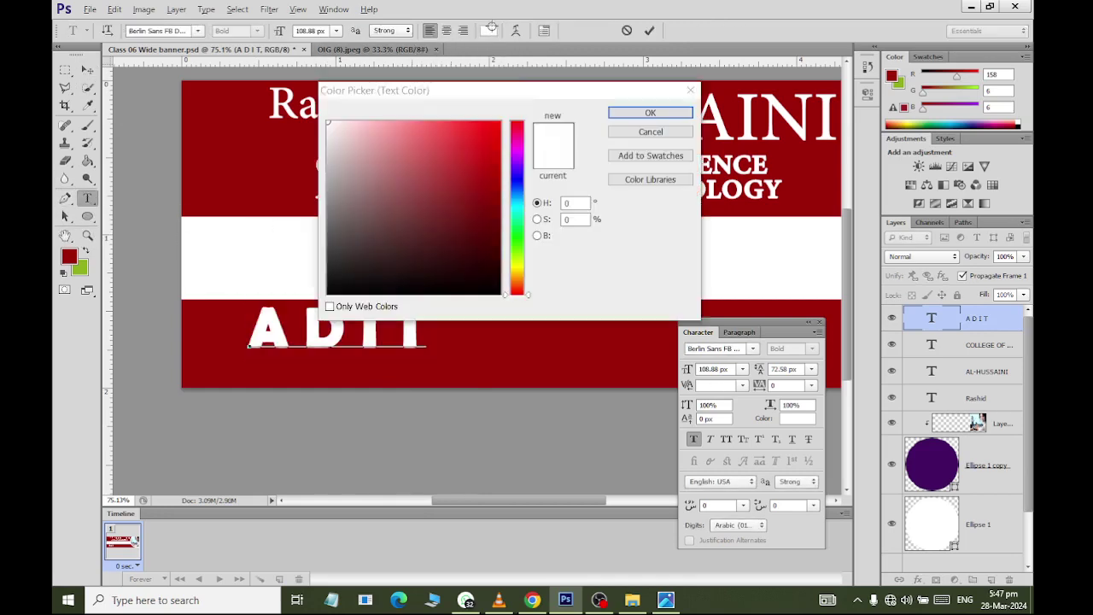
pyautogui.moveTo(391, 264); pyautogui.dragTo(376, 299)
pyautogui.click(650, 113)
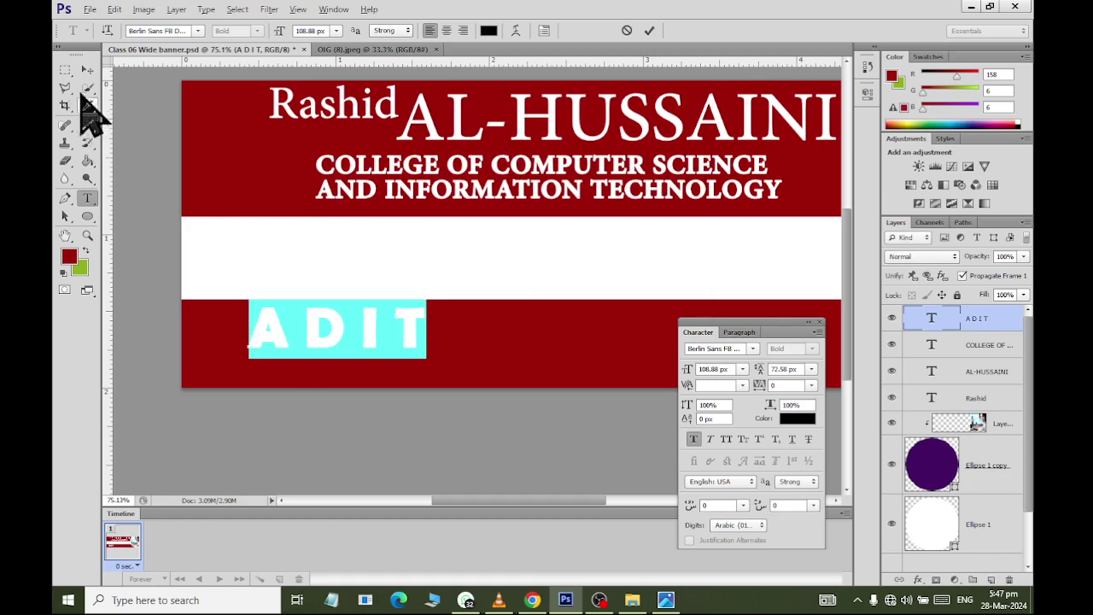
pyautogui.click(88, 70)
pyautogui.moveTo(345, 341); pyautogui.dragTo(308, 267)
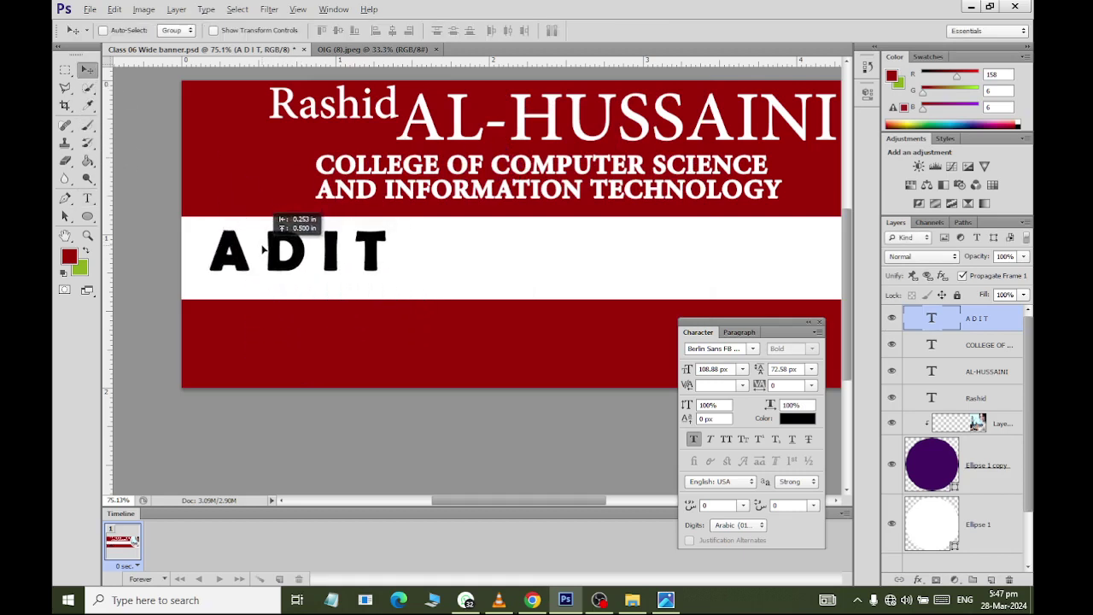
# Recolour the ADIT letters dark purple (45044b).
pyautogui.click(87, 198)
pyautogui.moveTo(210, 252); pyautogui.dragTo(389, 252)
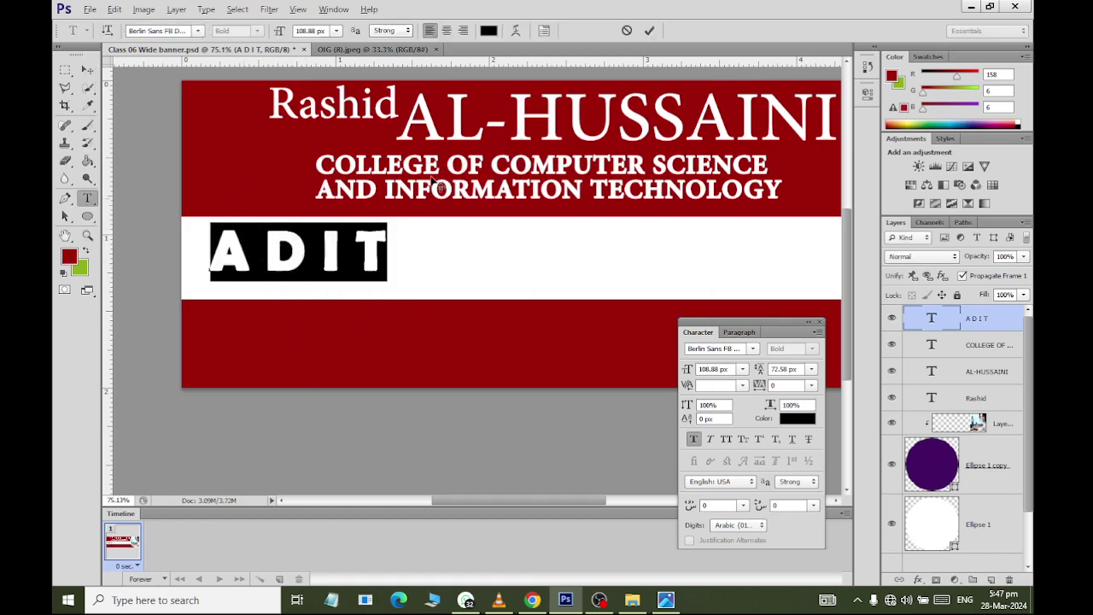
pyautogui.click(491, 31)
pyautogui.moveTo(519, 282); pyautogui.dragTo(521, 158)
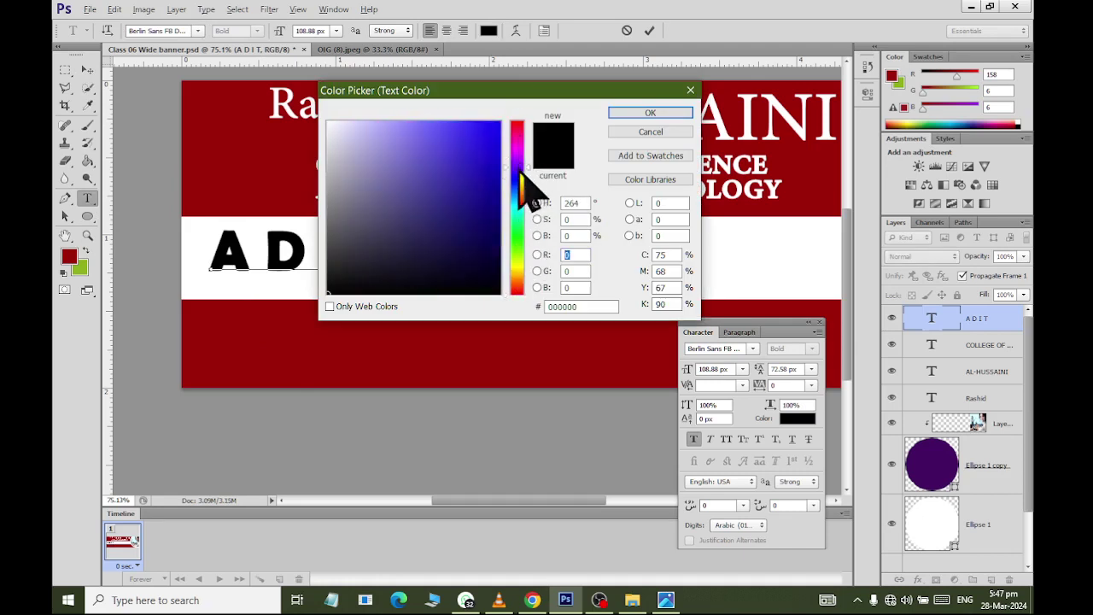
pyautogui.moveTo(495, 232); pyautogui.dragTo(490, 244)
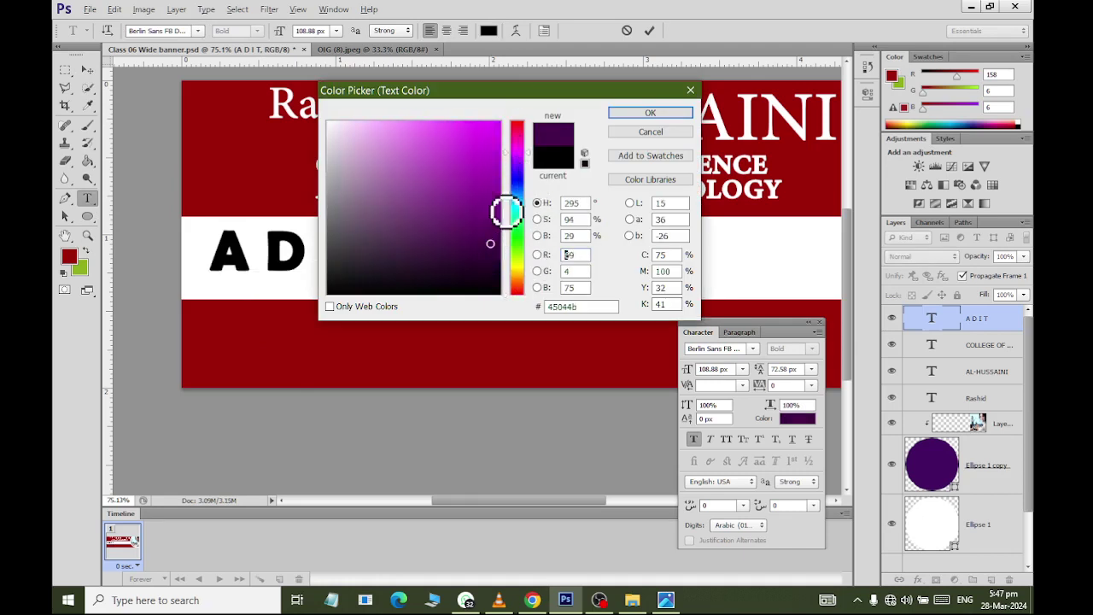
pyautogui.click(632, 113)
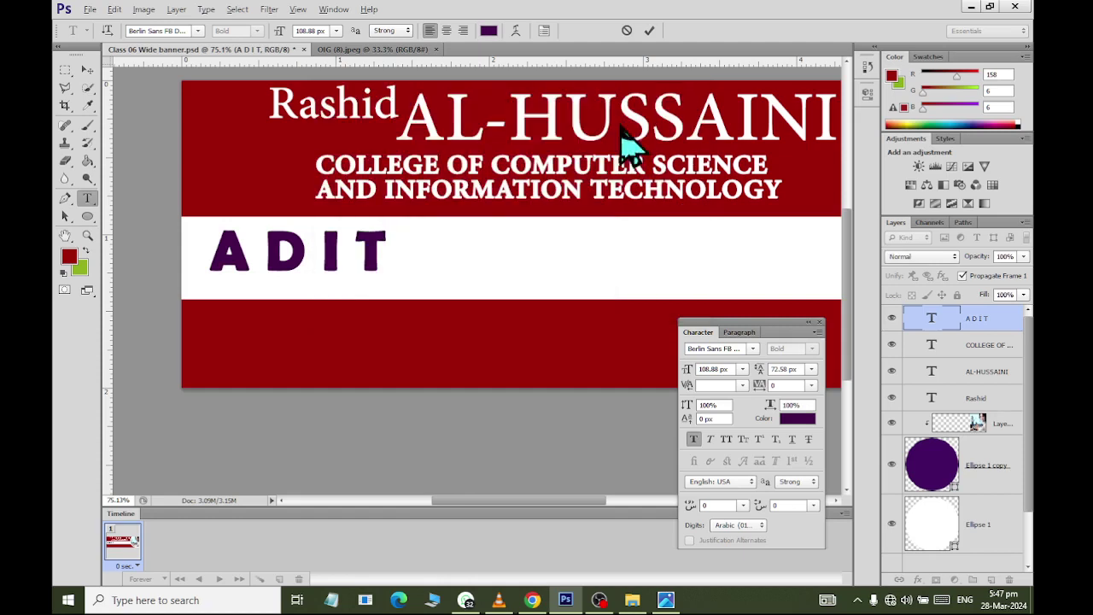
pyautogui.click(88, 69)
# Shrink ADIT to about three-quarter size and drag out a duplicate.
pyautogui.hotkey('ctrl', 't')
pyautogui.moveTo(388, 274); pyautogui.dragTo(365, 272)
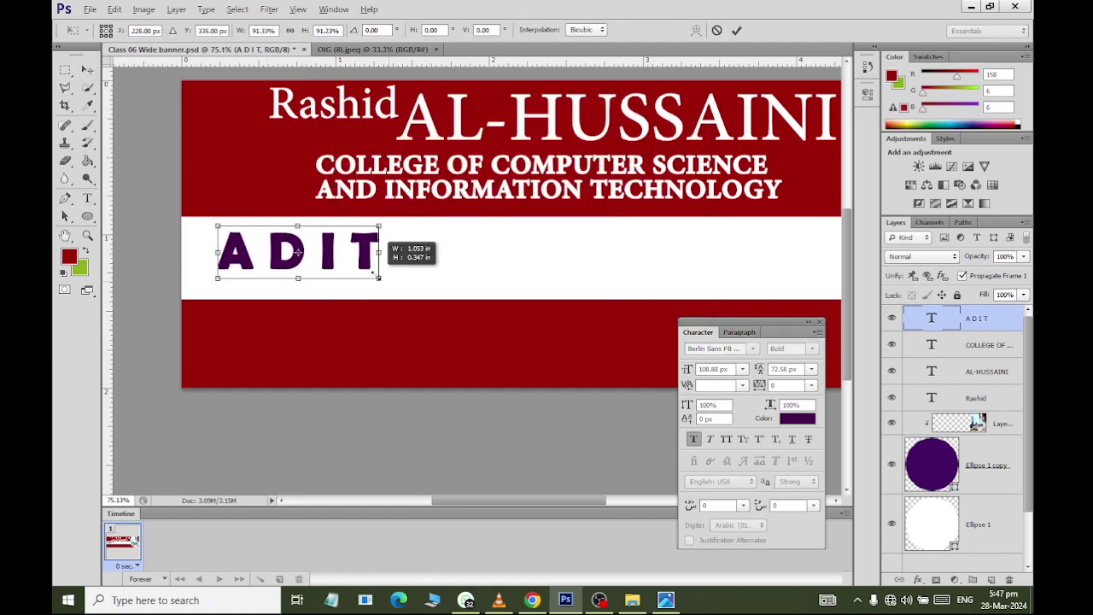
pyautogui.click(87, 71)
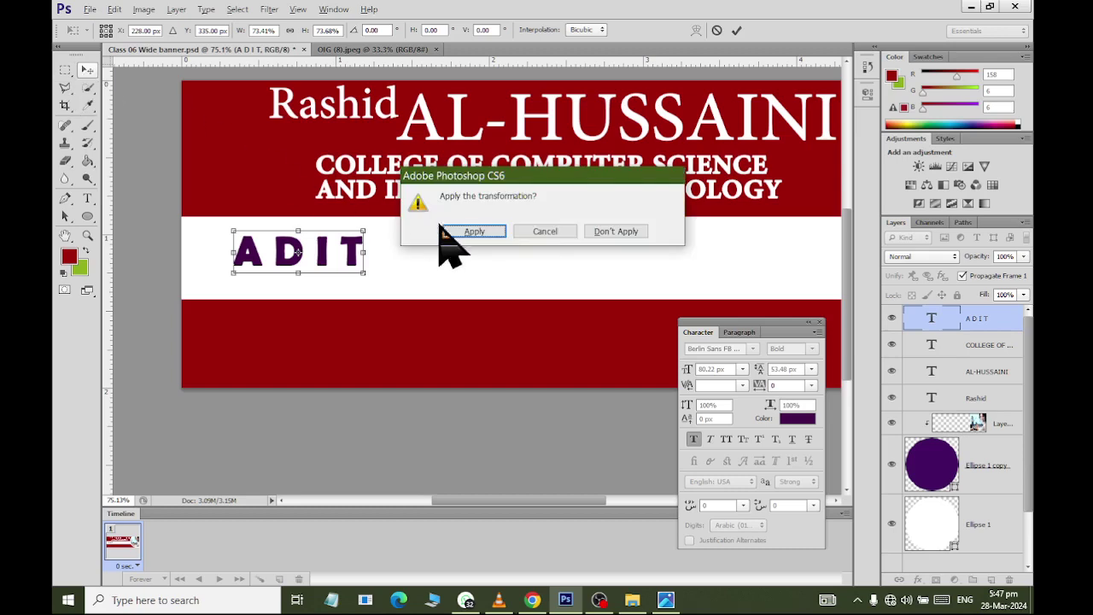
pyautogui.click(470, 233)
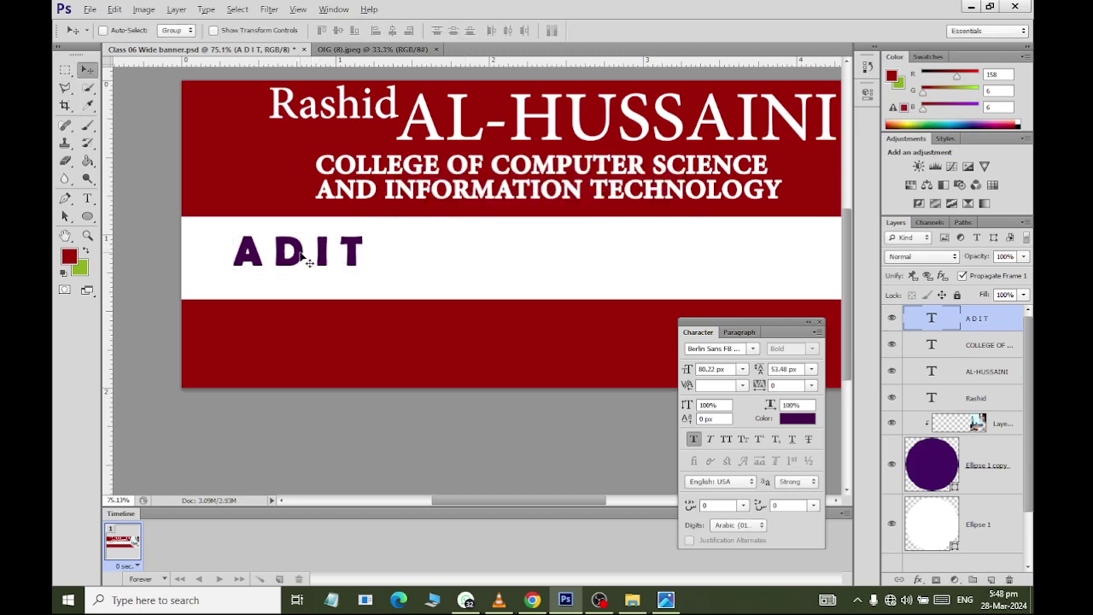
pyautogui.moveTo(310, 261)
pyautogui.mouseDown()
pyautogui.moveTo(293, 262)
pyautogui.moveTo(474, 240)
pyautogui.mouseUp()
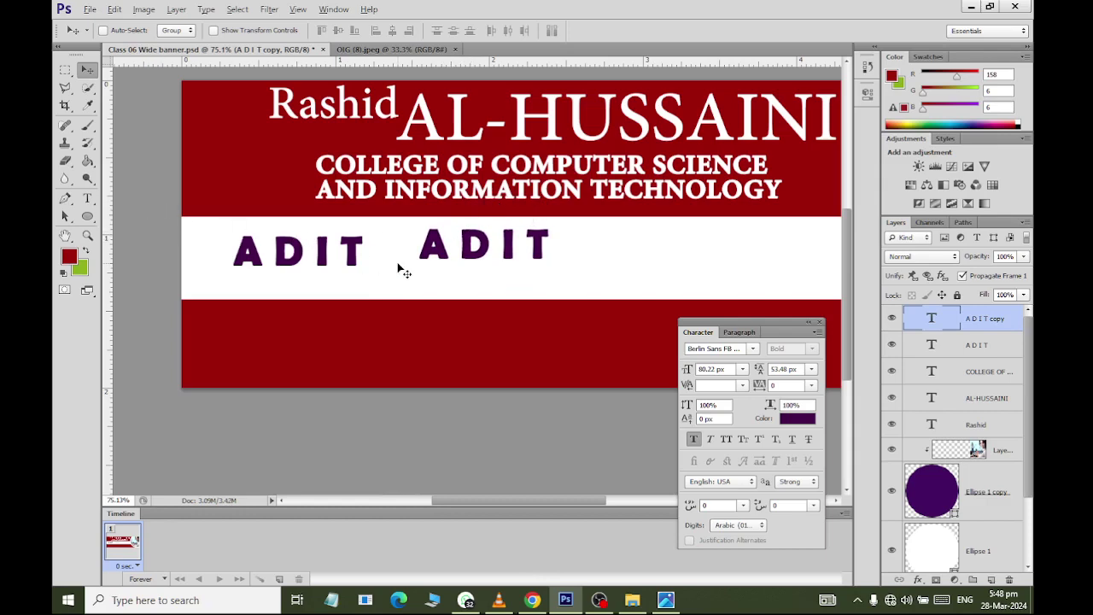
# Place the copied label right of ADIT and retype it as ACIT.
pyautogui.hotkey('ctrl', 'z')
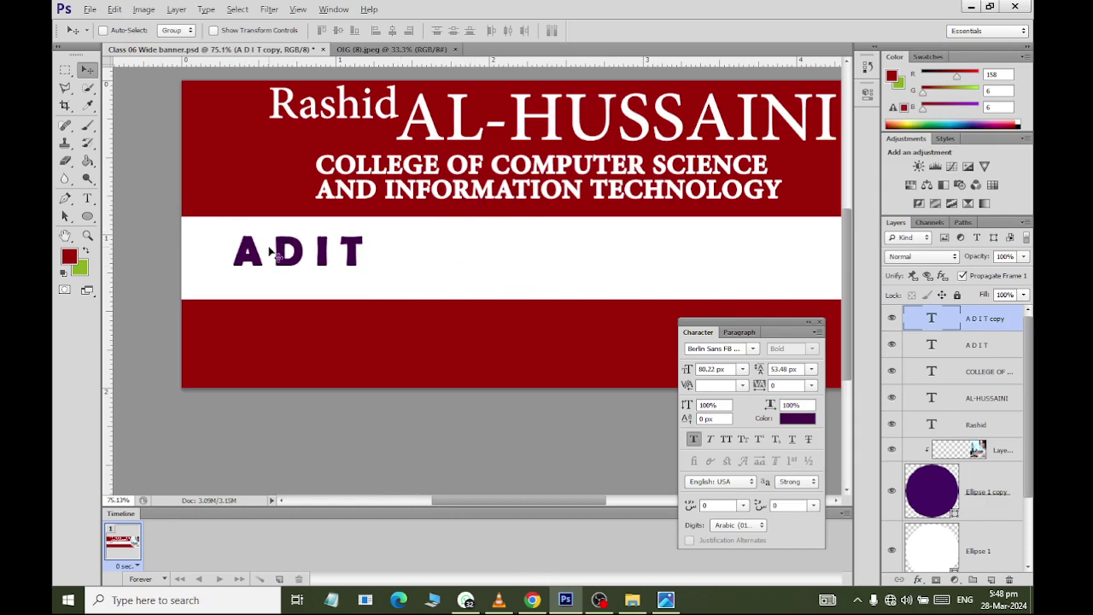
pyautogui.moveTo(270, 251); pyautogui.dragTo(438, 253)
pyautogui.click(89, 201)
pyautogui.doubleClick(447, 249)
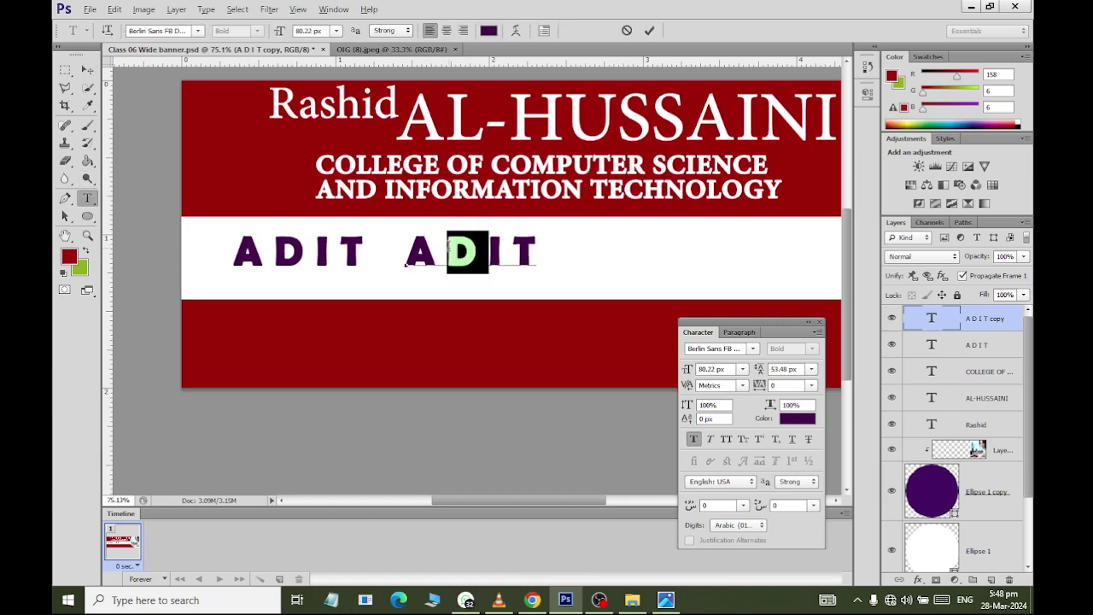
pyautogui.hotkey('ctrl', 'a')
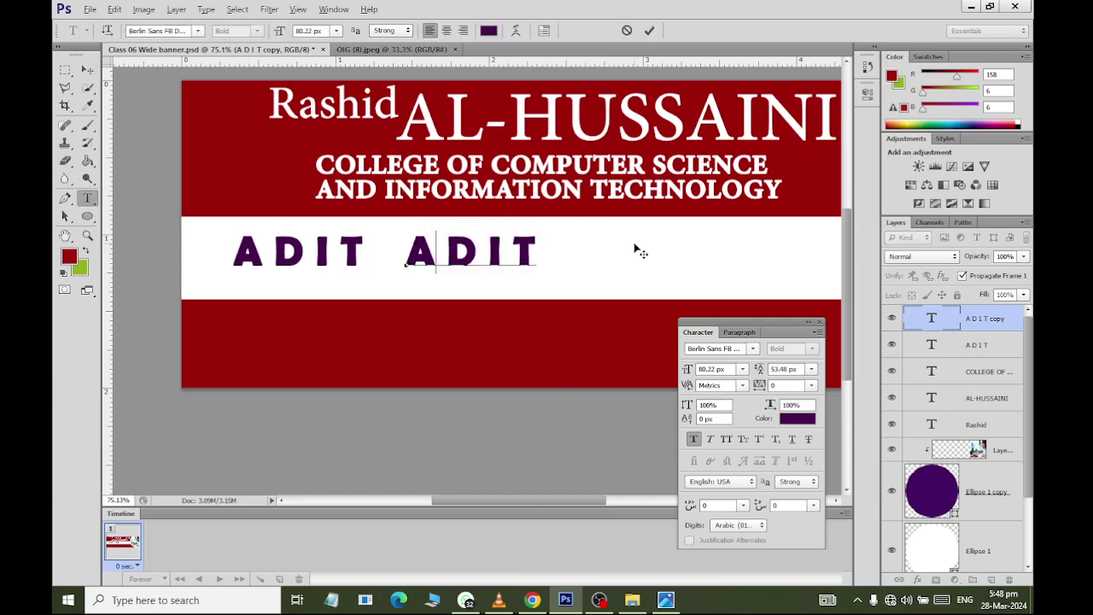
pyautogui.write('ACIT')
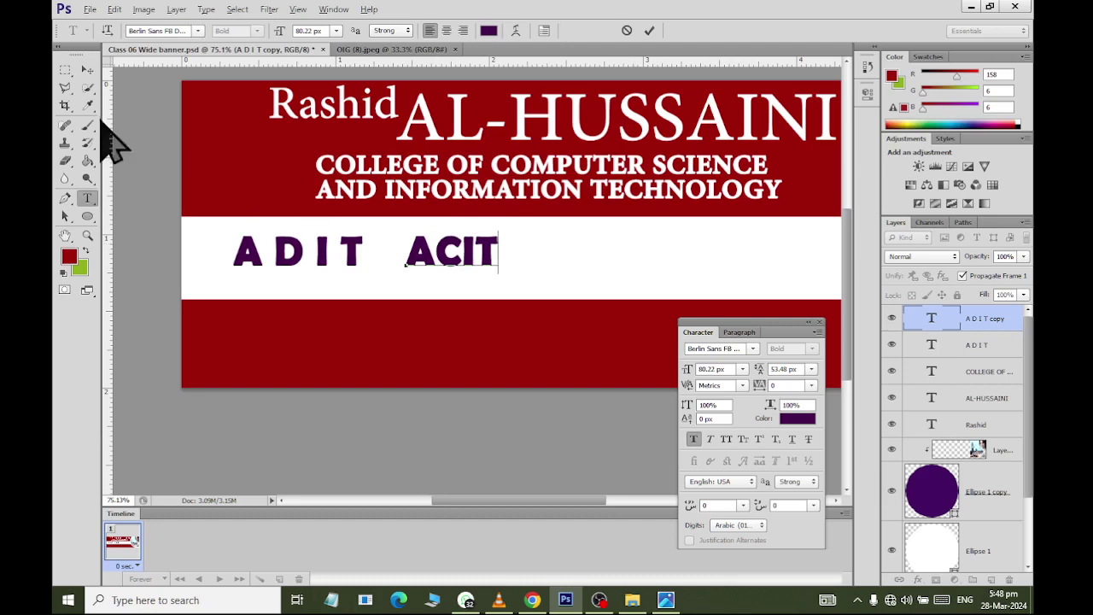
pyautogui.click(88, 69)
# Retype the original label as unspaced ADIT and duplicate its layer.
pyautogui.click(88, 198)
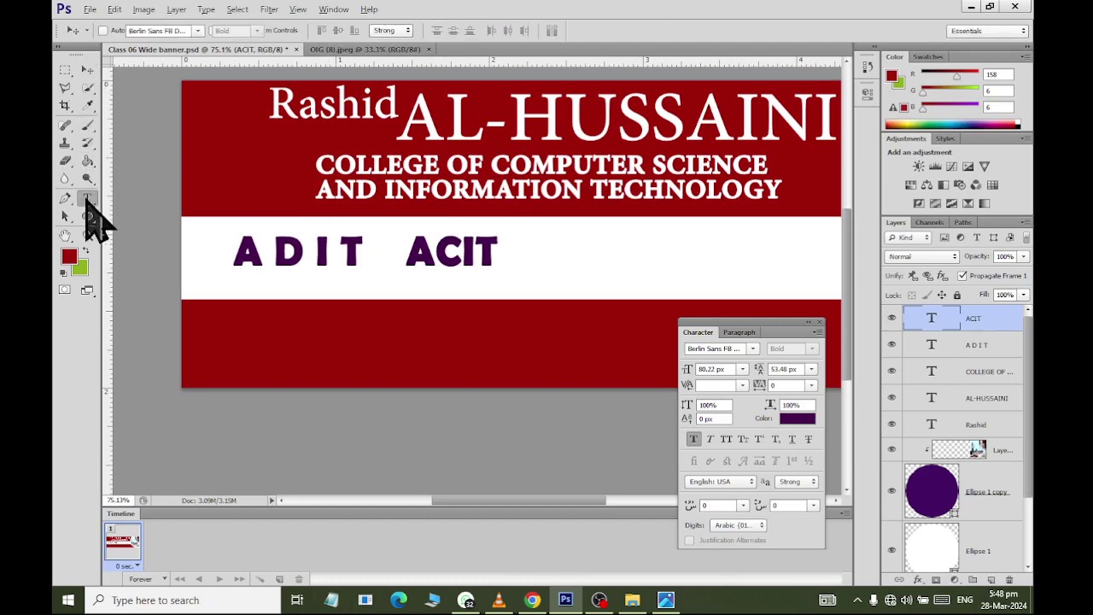
pyautogui.doubleClick(260, 253)
pyautogui.hotkey('ctrl', 'a')
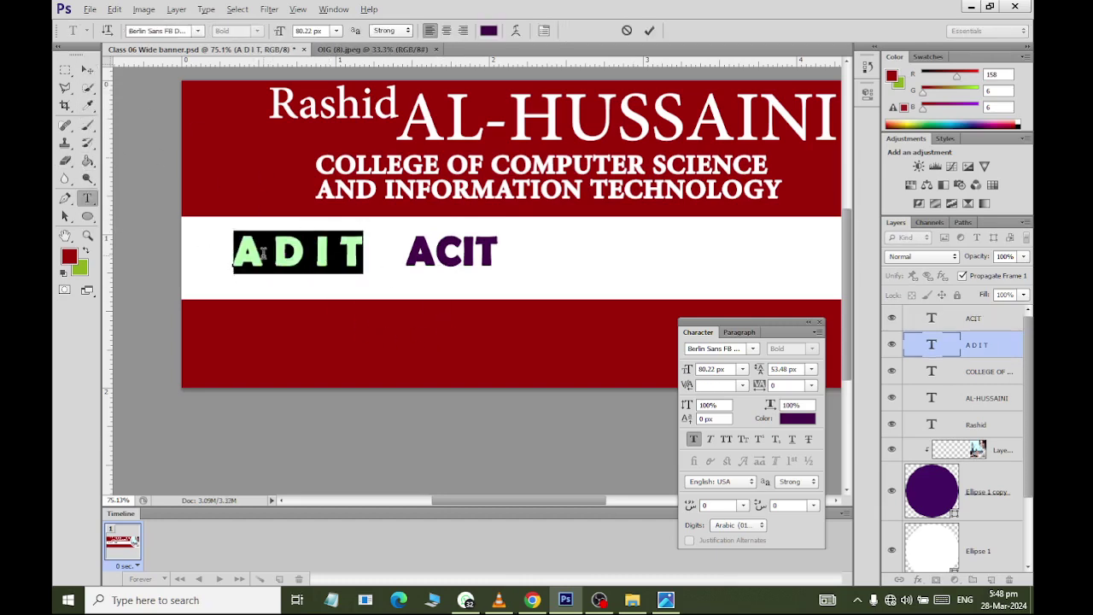
pyautogui.write('ADI')
pyautogui.click(88, 69)
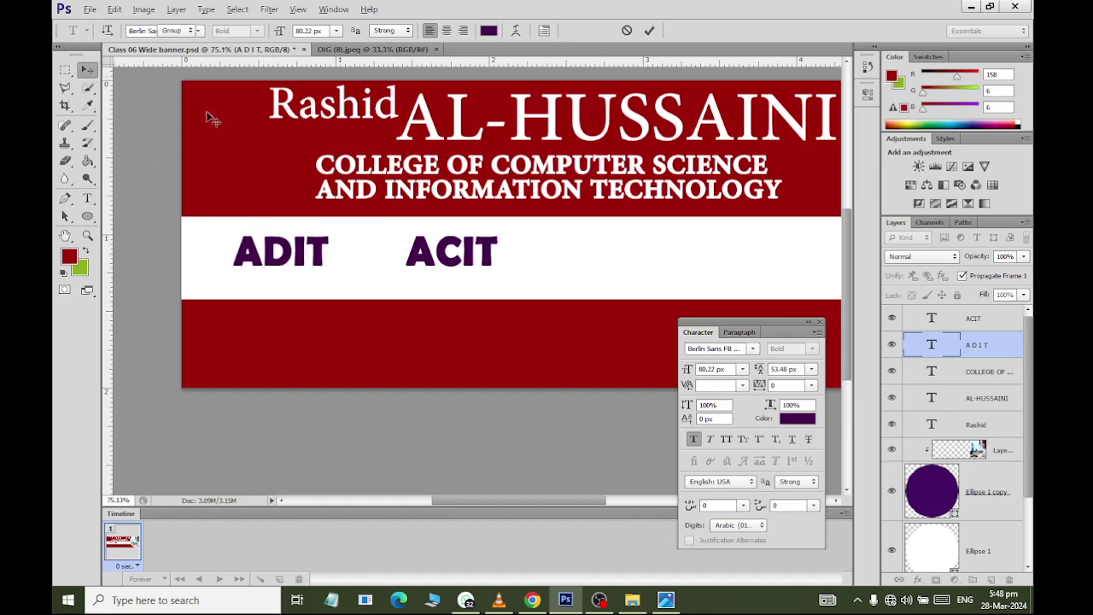
pyautogui.hotkey('ctrl', 'j')
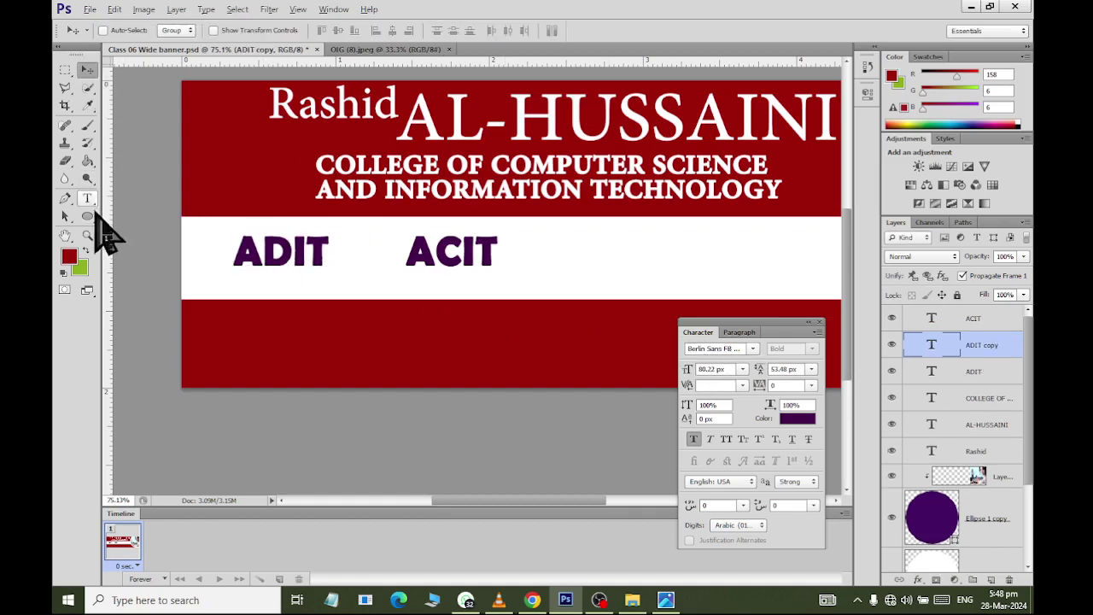
# Move the copy right of ACIT and retype it as OFFICE AUTOMATION.
pyautogui.moveTo(455, 267); pyautogui.dragTo(662, 251)
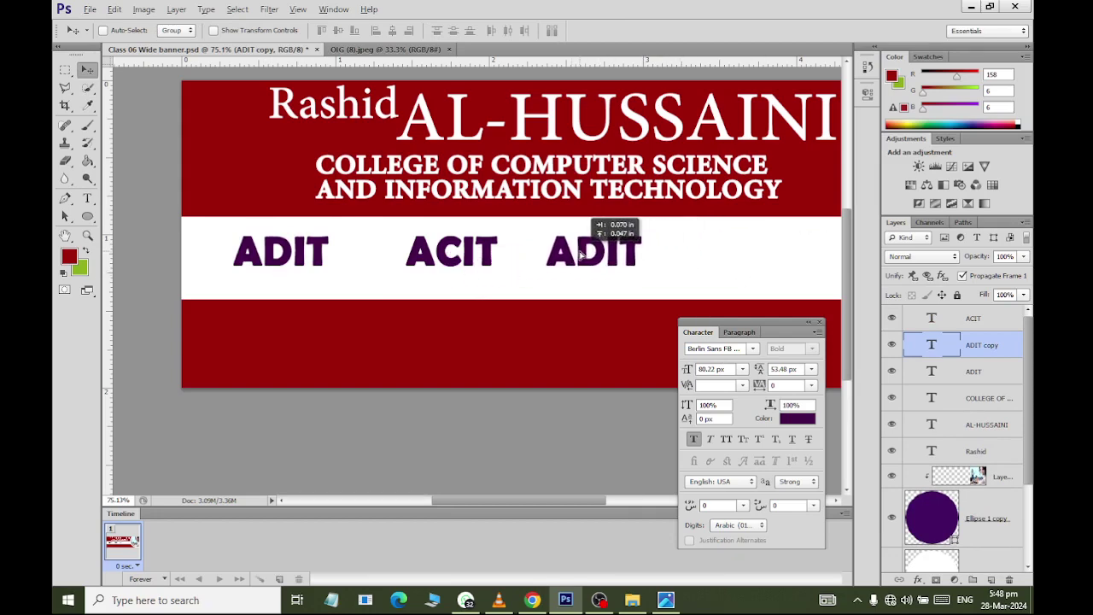
pyautogui.moveTo(662, 251); pyautogui.dragTo(566, 251)
pyautogui.click(86, 198)
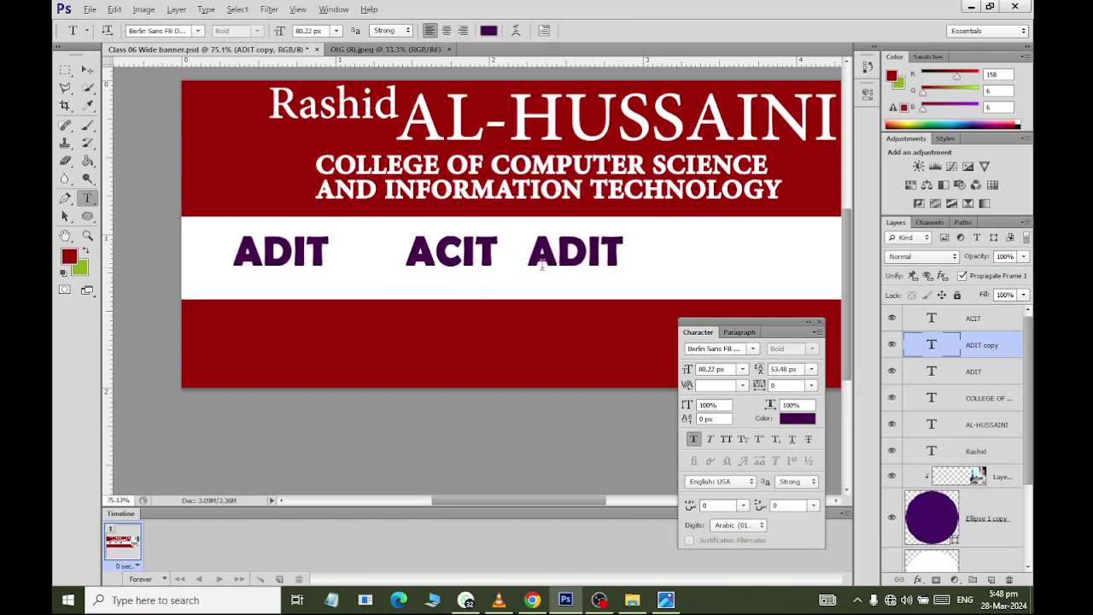
pyautogui.doubleClick(558, 256)
pyautogui.write('OFFI')
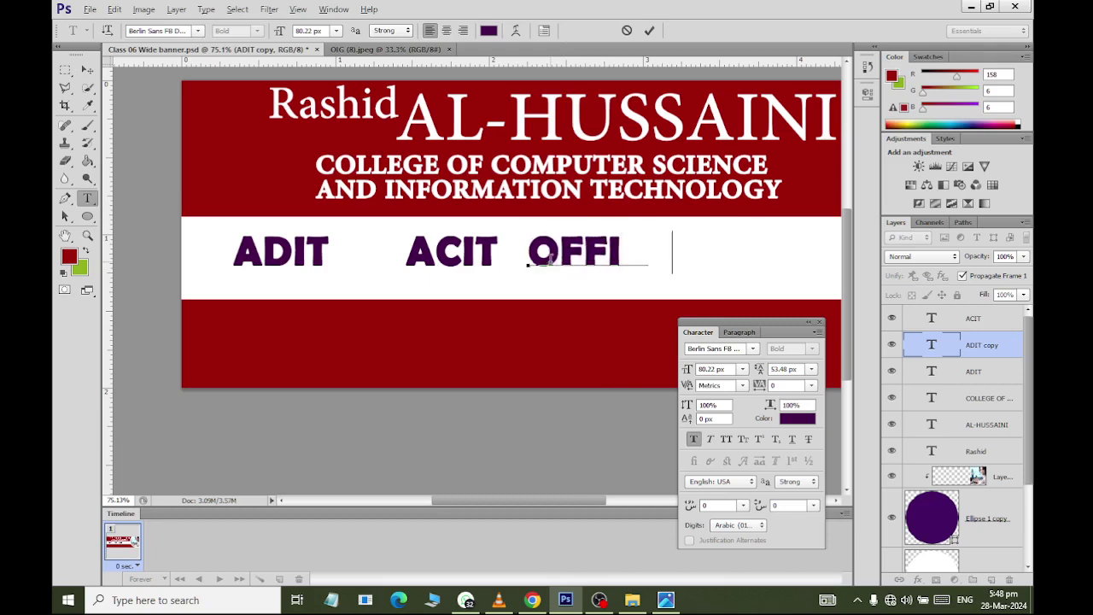
pyautogui.write('CEAUTOMATION')
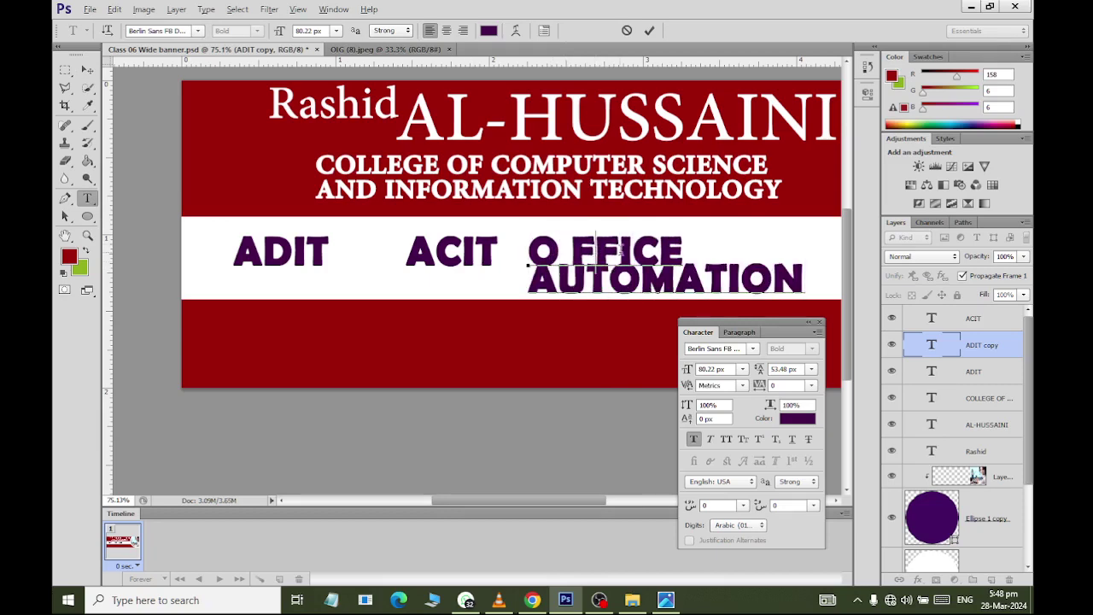
pyautogui.click(594, 250)
pyautogui.click(679, 253)
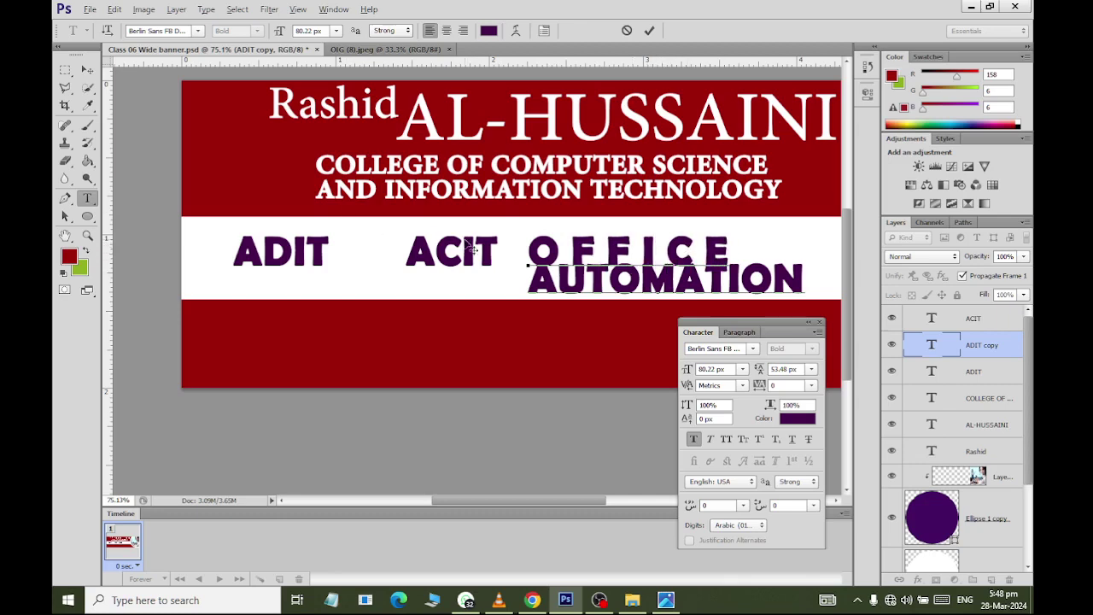
# Centre-align OFFICE AUTOMATION and scale it to about 71% beside ACIT.
pyautogui.moveTo(549, 255); pyautogui.dragTo(833, 312)
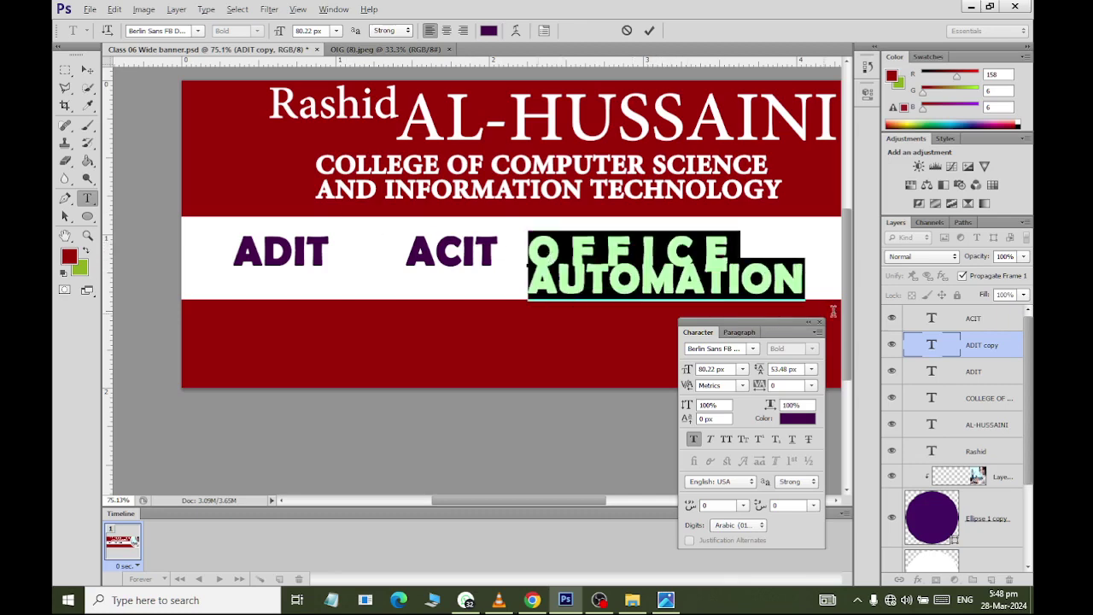
pyautogui.click(446, 30)
pyautogui.click(87, 69)
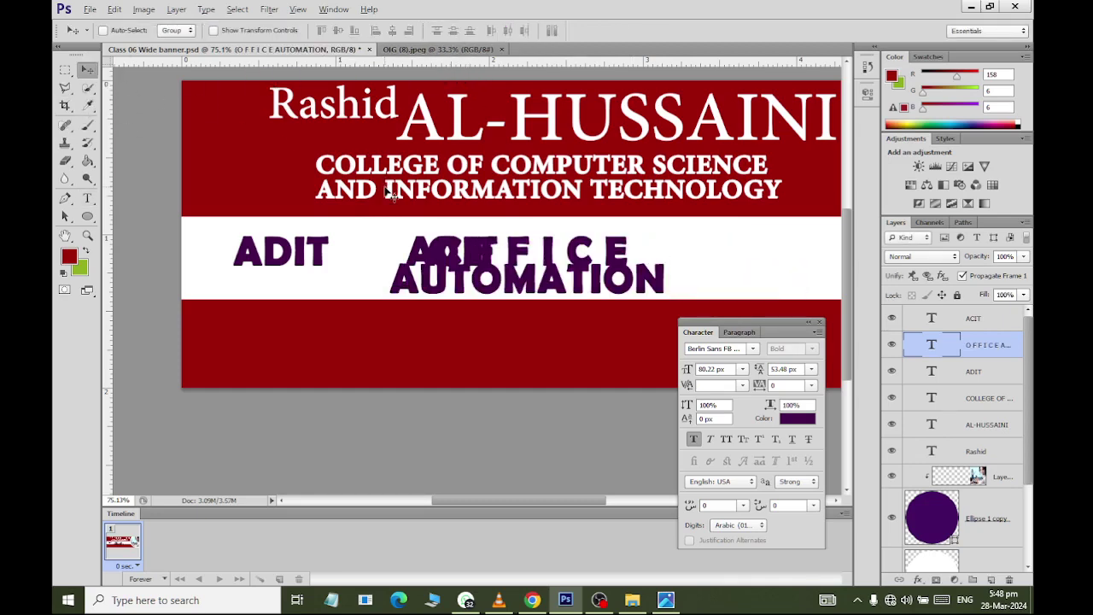
pyautogui.hotkey('ctrl', 't')
pyautogui.moveTo(669, 301); pyautogui.dragTo(625, 291)
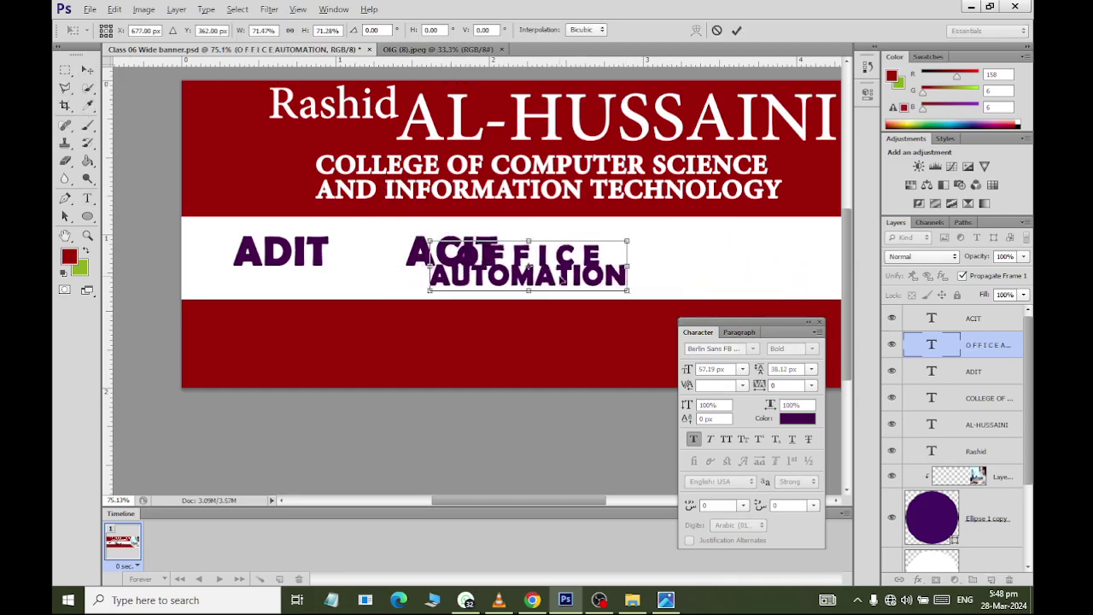
pyautogui.moveTo(557, 278)
pyautogui.mouseDown()
pyautogui.moveTo(635, 270)
pyautogui.moveTo(629, 287)
pyautogui.mouseUp()
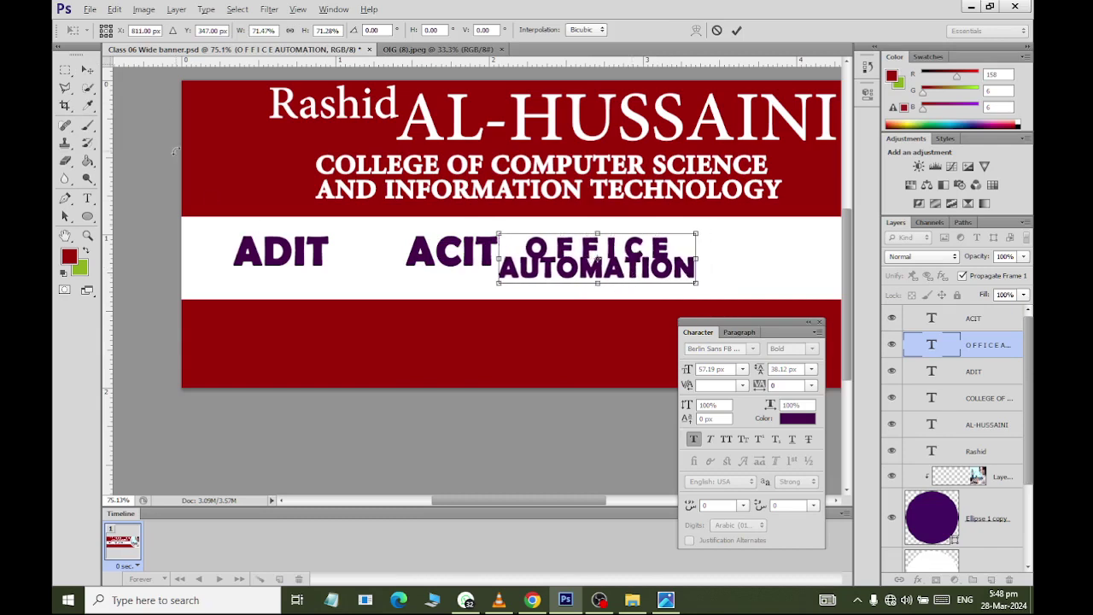
pyautogui.click(88, 69)
pyautogui.click(480, 232)
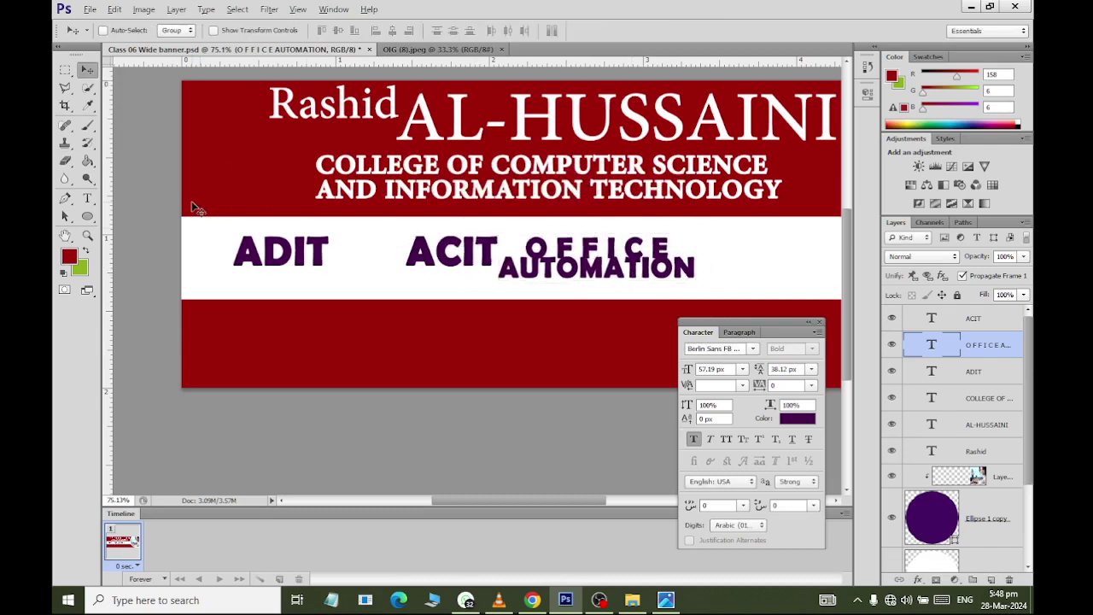
# Set OFFICE AUTOMATION line spacing to 48 px and shift it about 46 px right.
pyautogui.click(87, 198)
pyautogui.moveTo(502, 241); pyautogui.dragTo(747, 301)
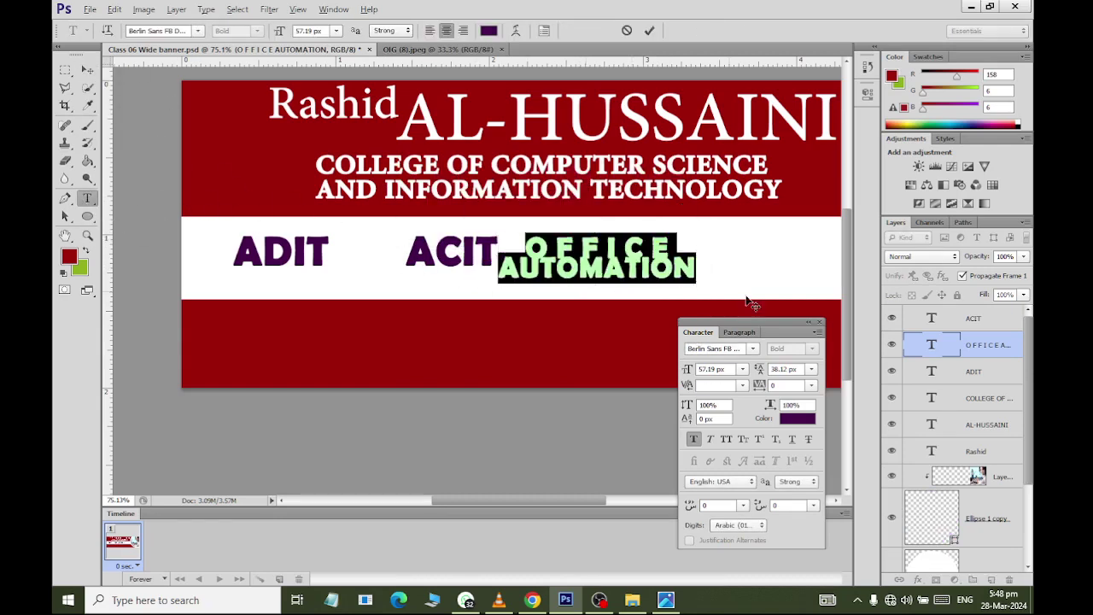
pyautogui.click(812, 369)
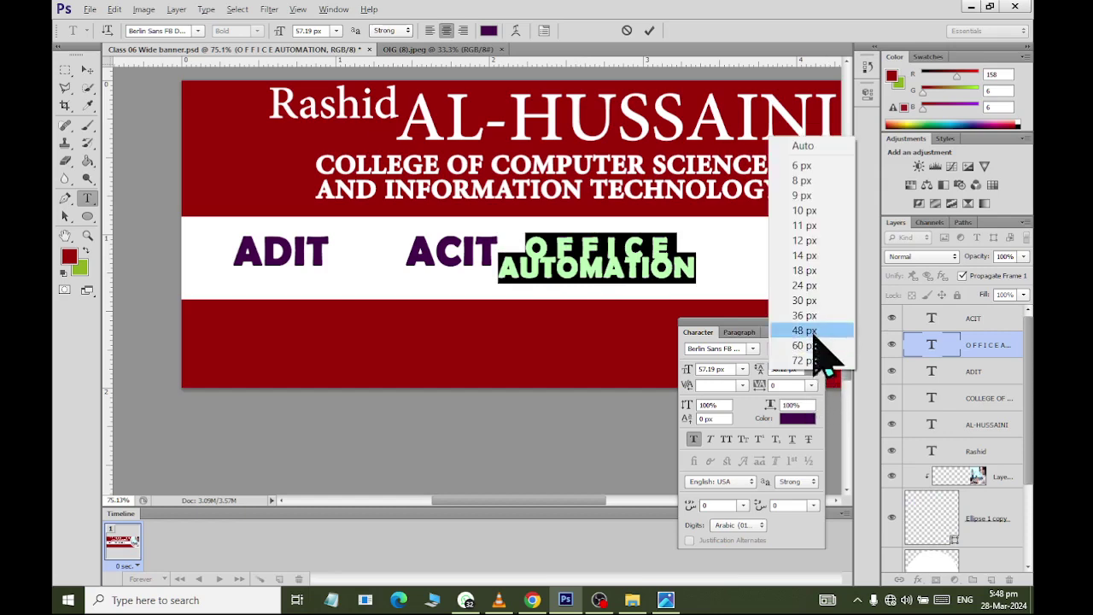
pyautogui.click(814, 333)
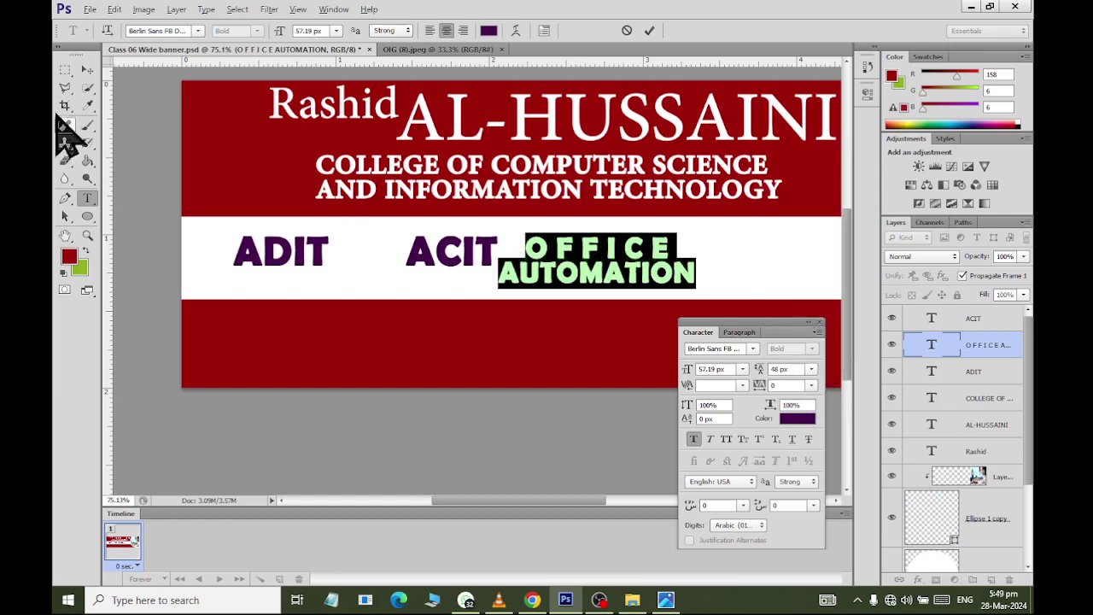
pyautogui.click(87, 70)
pyautogui.moveTo(576, 272); pyautogui.dragTo(616, 274)
# Scale OFFICE AUTOMATION to about 84% and nudge it beside ACIT.
pyautogui.hotkey('ctrl', 't')
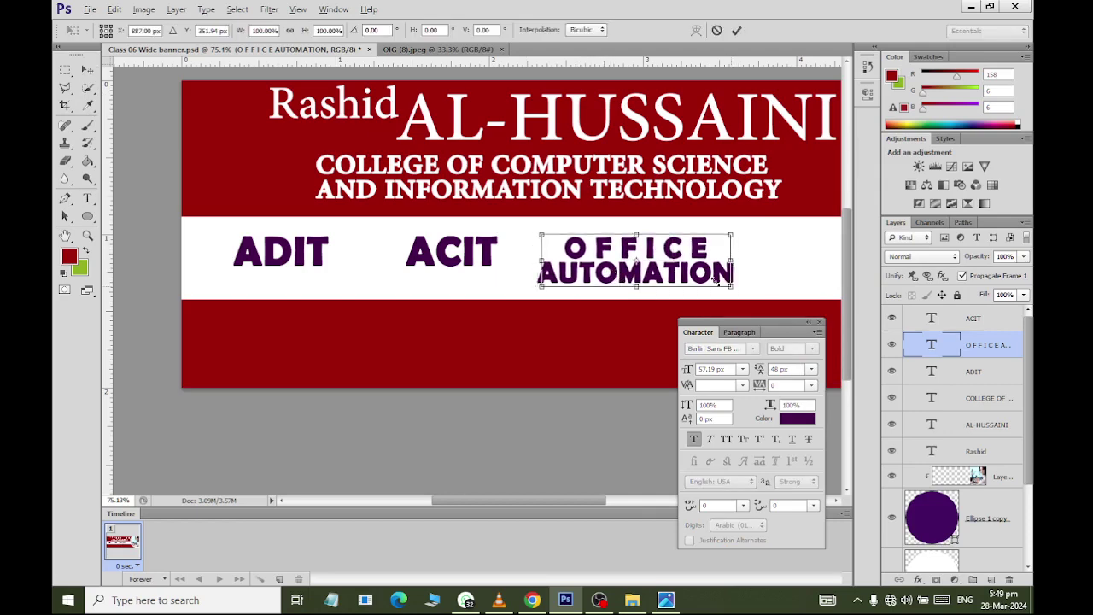
pyautogui.moveTo(732, 285); pyautogui.dragTo(719, 284)
pyautogui.click(87, 69)
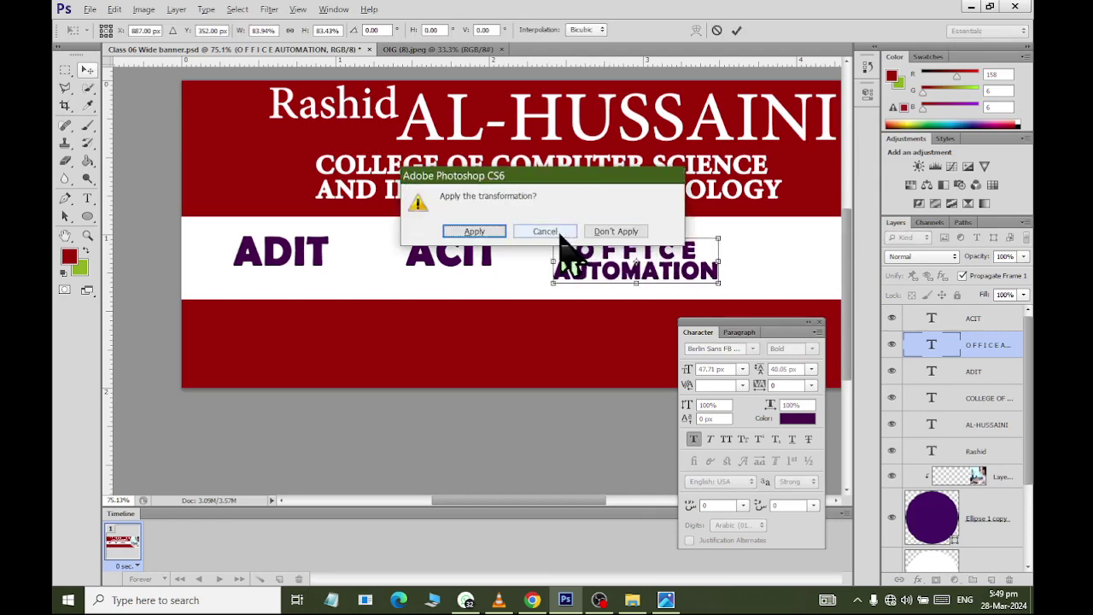
pyautogui.click(474, 231)
pyautogui.moveTo(612, 265)
pyautogui.mouseDown()
pyautogui.moveTo(592, 280)
pyautogui.moveTo(603, 251)
pyautogui.mouseUp()
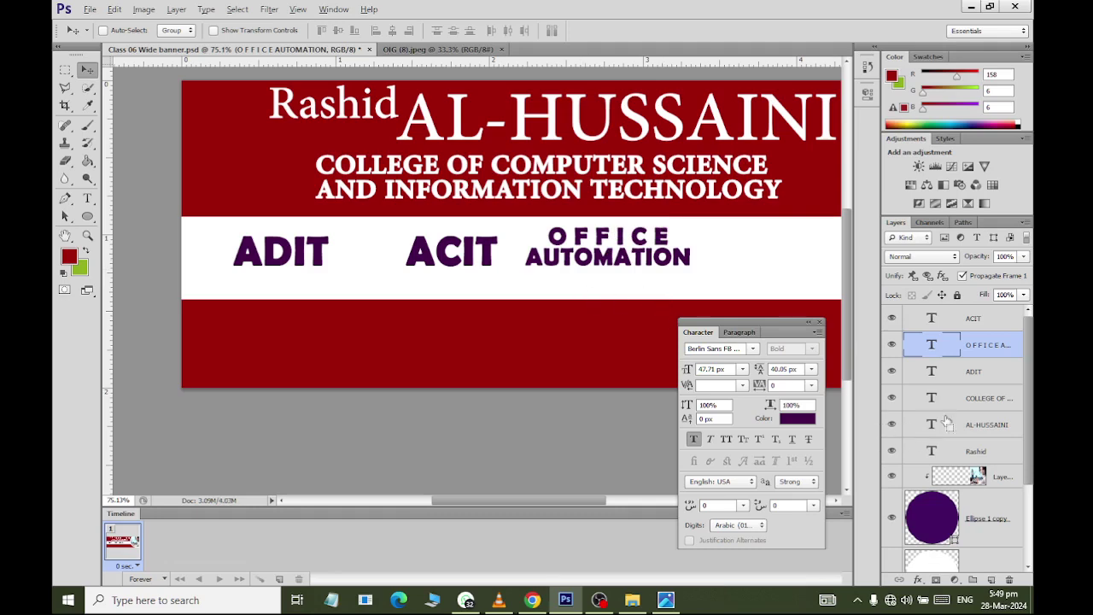
# Duplicate the OFFICE AUTOMATION label and place the copy to its right.
pyautogui.moveTo(602, 249); pyautogui.dragTo(777, 249)
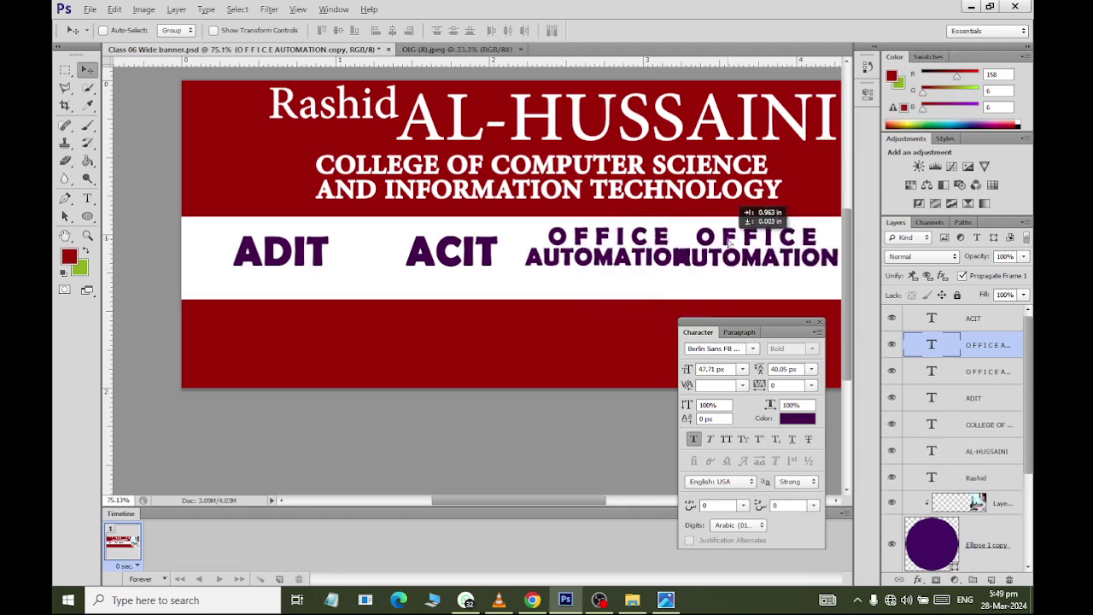
pyautogui.moveTo(537, 502)
pyautogui.mouseDown()
pyautogui.moveTo(674, 504)
pyautogui.moveTo(619, 495)
pyautogui.mouseUp()
pyautogui.hotkey('shift', 'Right')
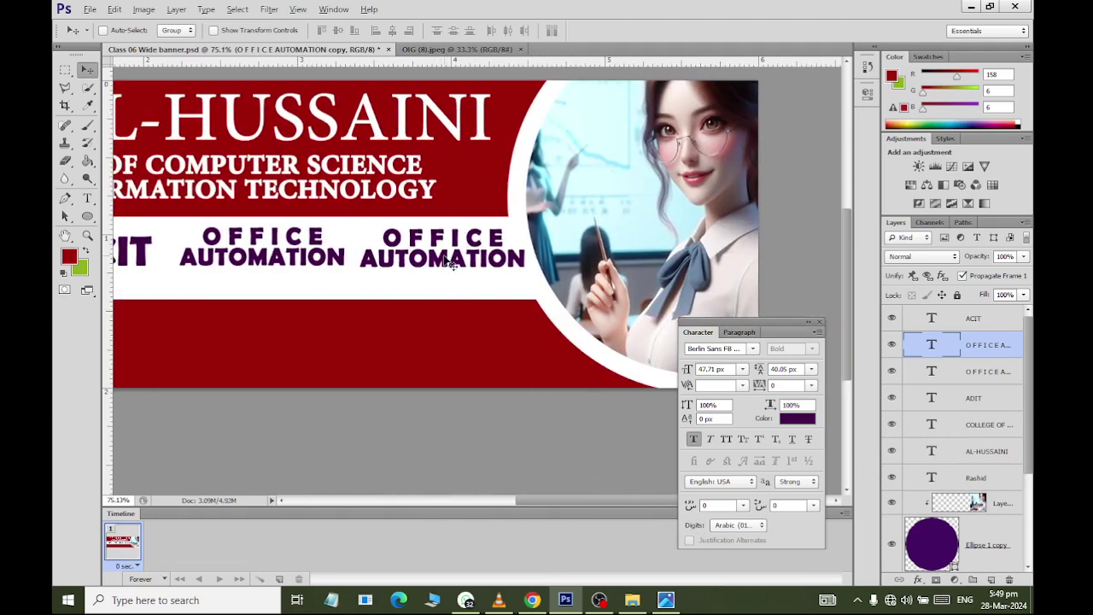
# Retype the copy as a letter-spaced WEB DESIGNING label and nudge it slightly left.
pyautogui.click(87, 198)
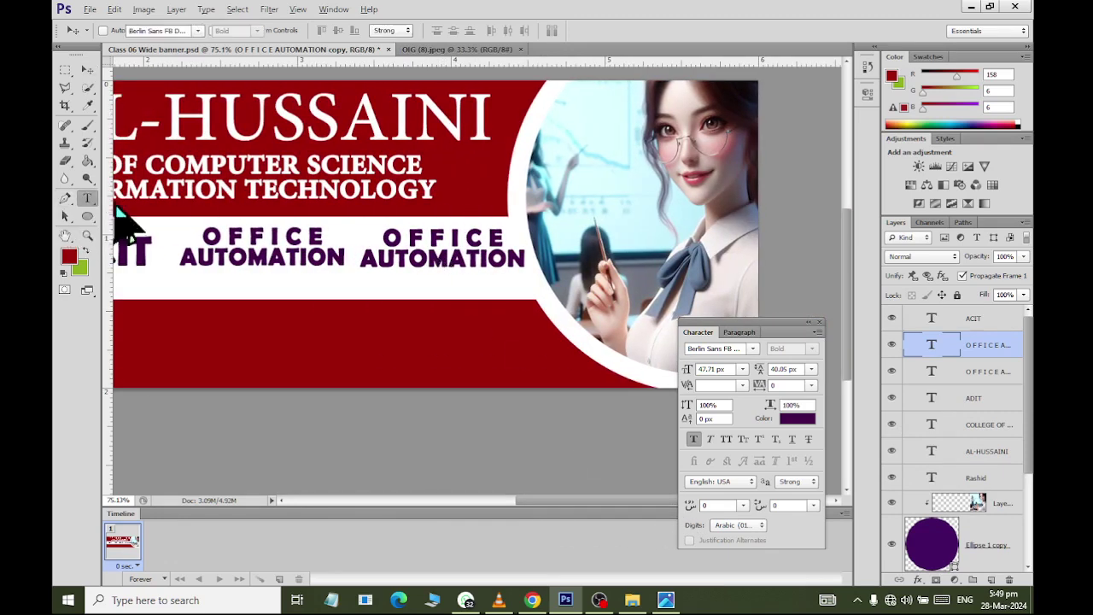
pyautogui.click(428, 260)
pyautogui.hotkey('ctrl', 'a')
pyautogui.write('WEB')
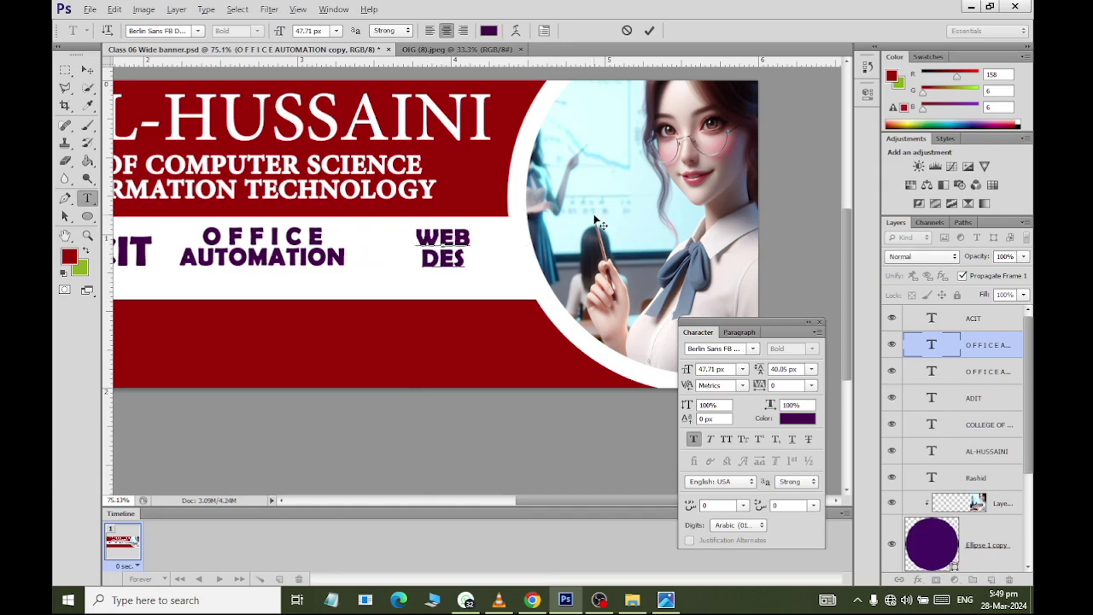
pyautogui.write('IGNING')
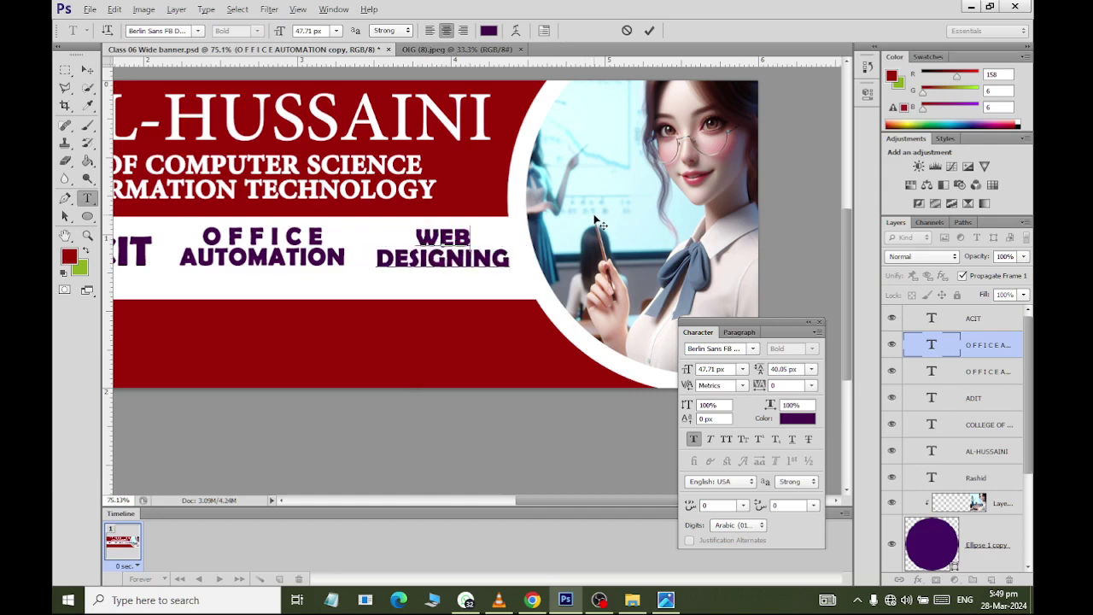
pyautogui.press('Right')
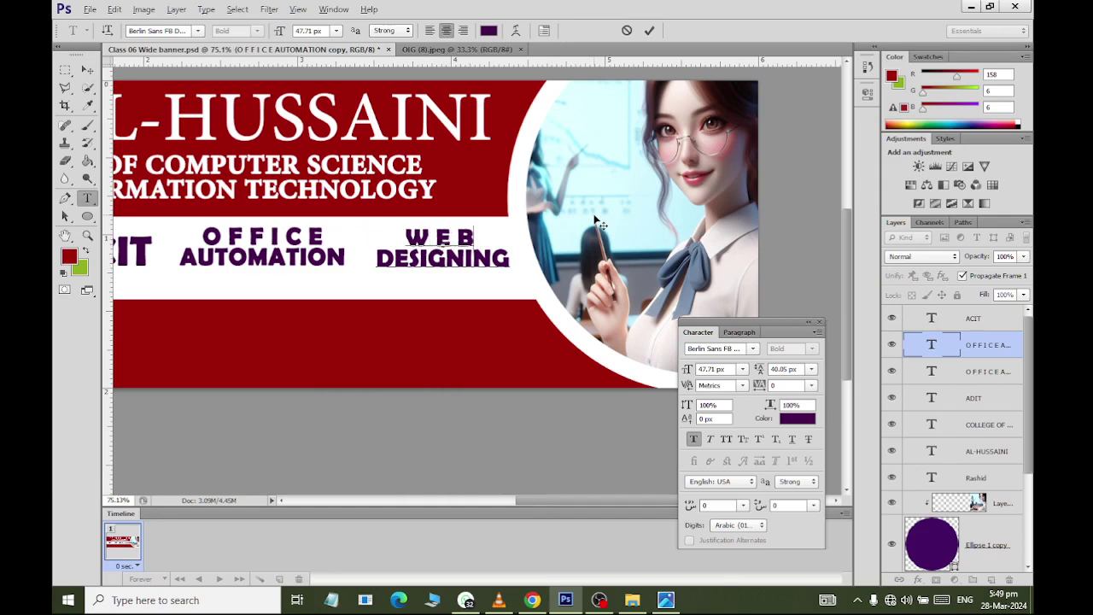
pyautogui.click(88, 70)
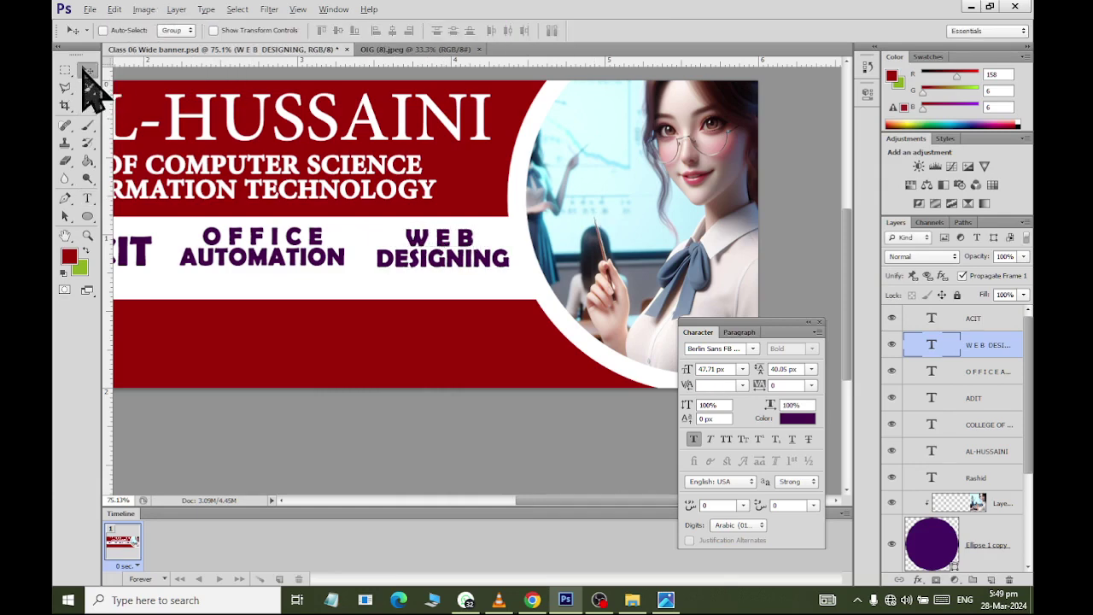
pyautogui.press('Left')
pyautogui.press('Left')
pyautogui.press('Left')
pyautogui.press('Left')
pyautogui.press('Left')
pyautogui.press('Left')
pyautogui.press('Left')
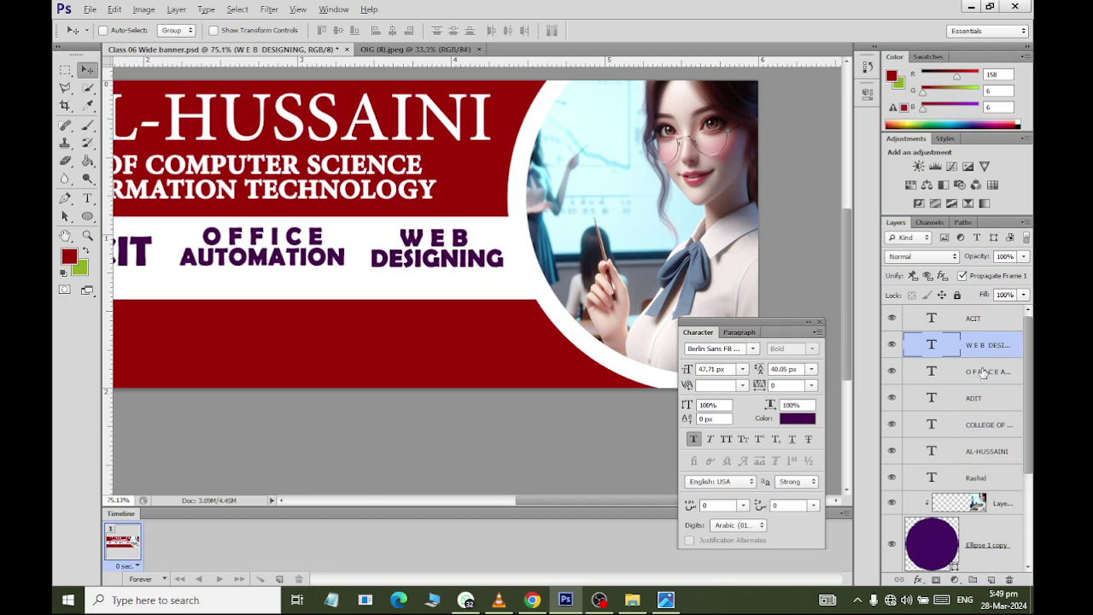
# Select the four course label layers: ADIT, ACIT, OFFICE AUTOMATION and WEB DESIGNING.
pyautogui.keyDown('shift'); pyautogui.click(985, 398); pyautogui.keyUp('shift')
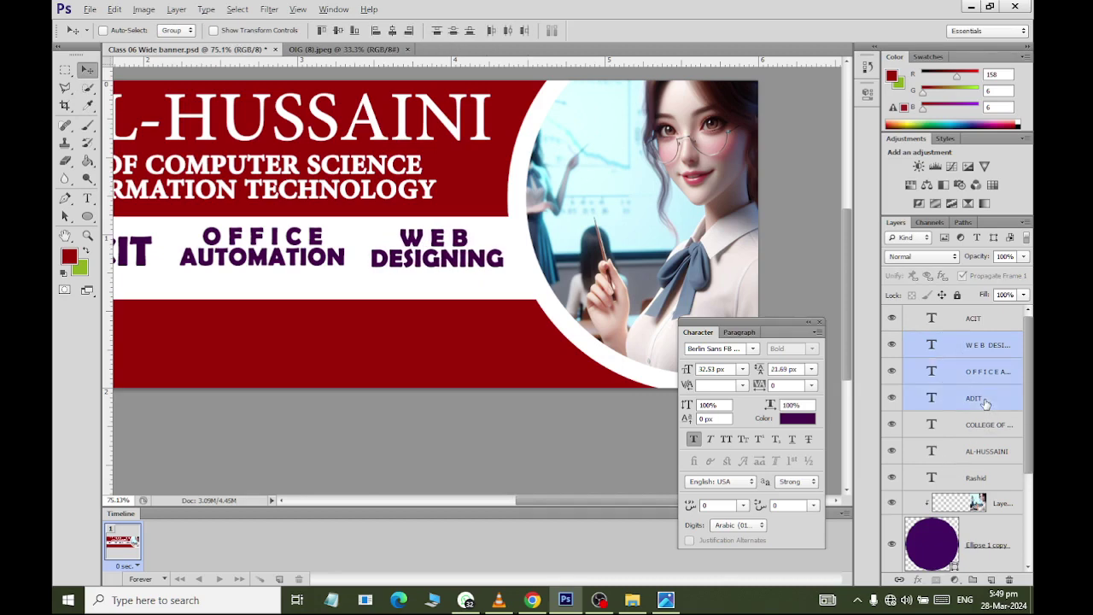
pyautogui.keyDown('shift'); pyautogui.click(973, 319); pyautogui.keyUp('shift')
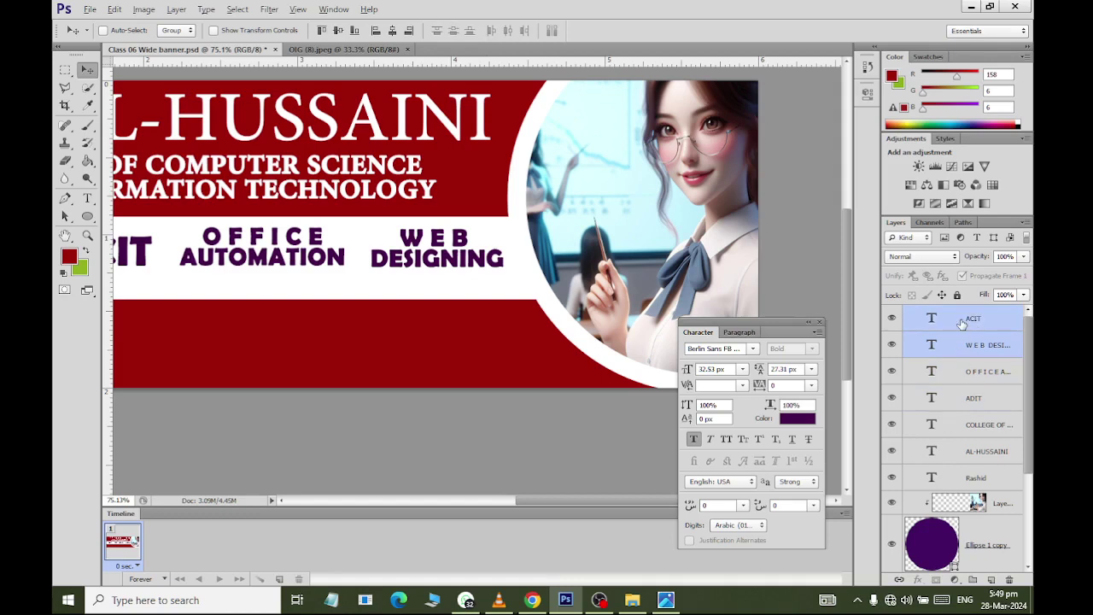
pyautogui.click(961, 321)
pyautogui.keyDown('shift'); pyautogui.click(973, 400); pyautogui.keyUp('shift')
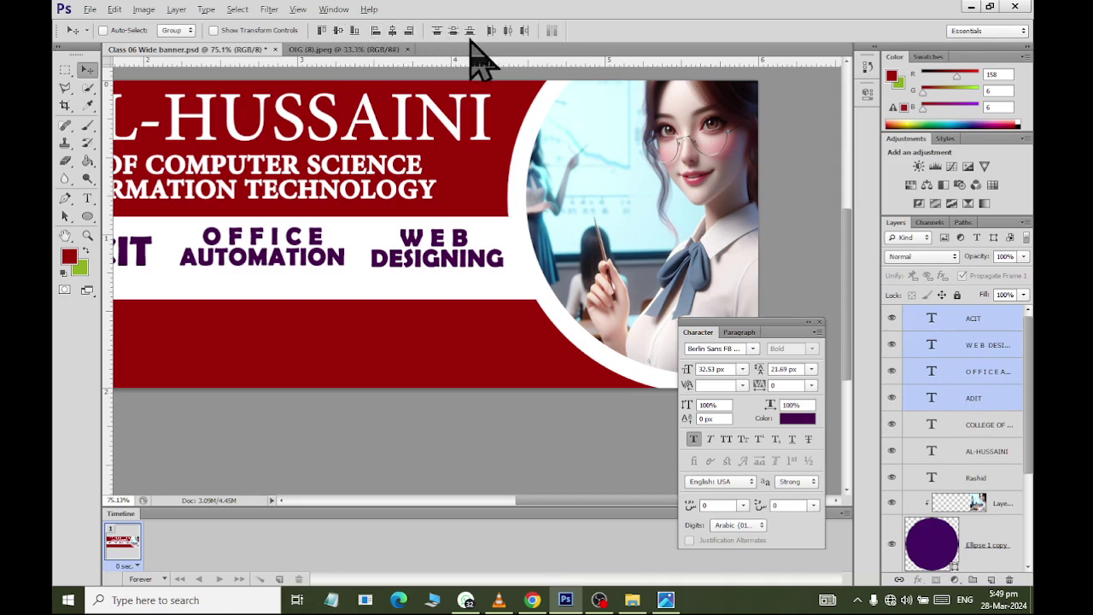
# Top-align the four course labels and drag them slightly left.
pyautogui.click(322, 30)
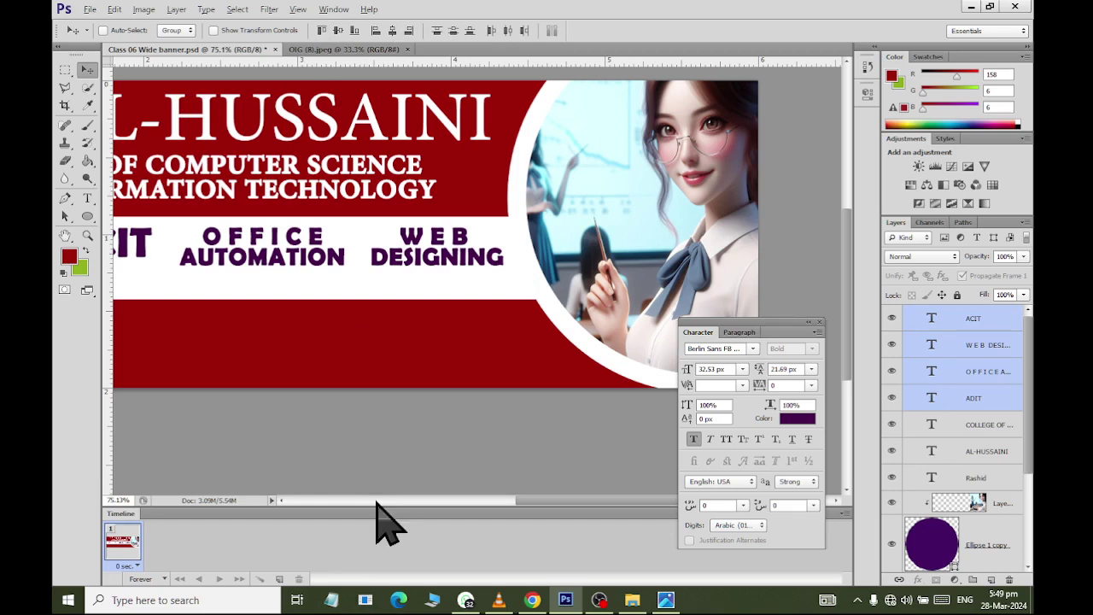
pyautogui.moveTo(377, 502); pyautogui.dragTo(348, 504)
pyautogui.hscroll(2, 390, 310)
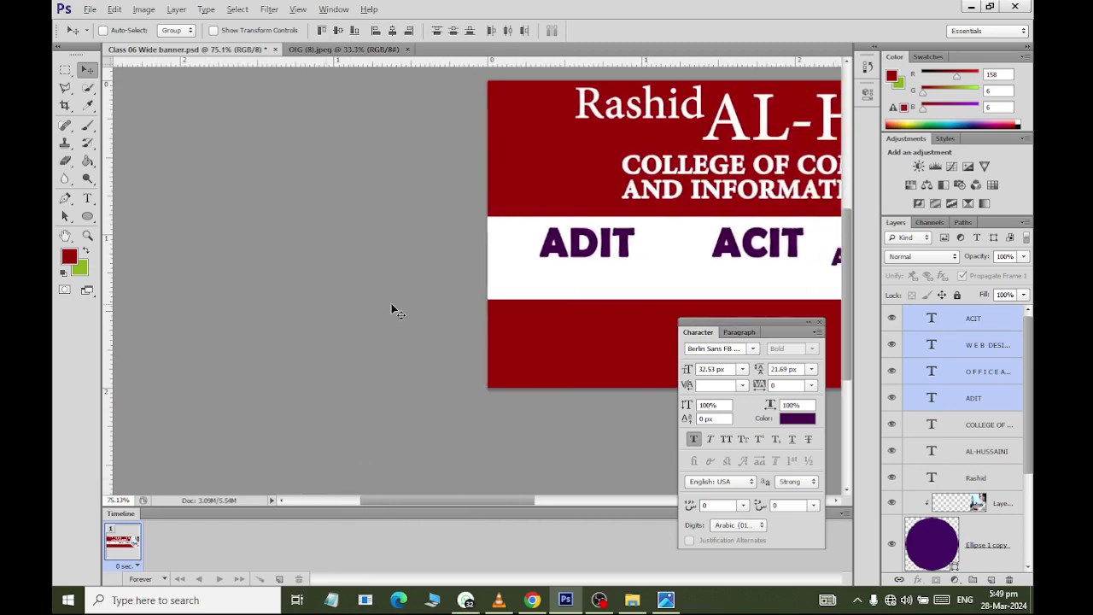
pyautogui.hscroll(2, 390, 310)
pyautogui.hscroll(3, 390, 310)
pyautogui.hscroll(2, 389, 310)
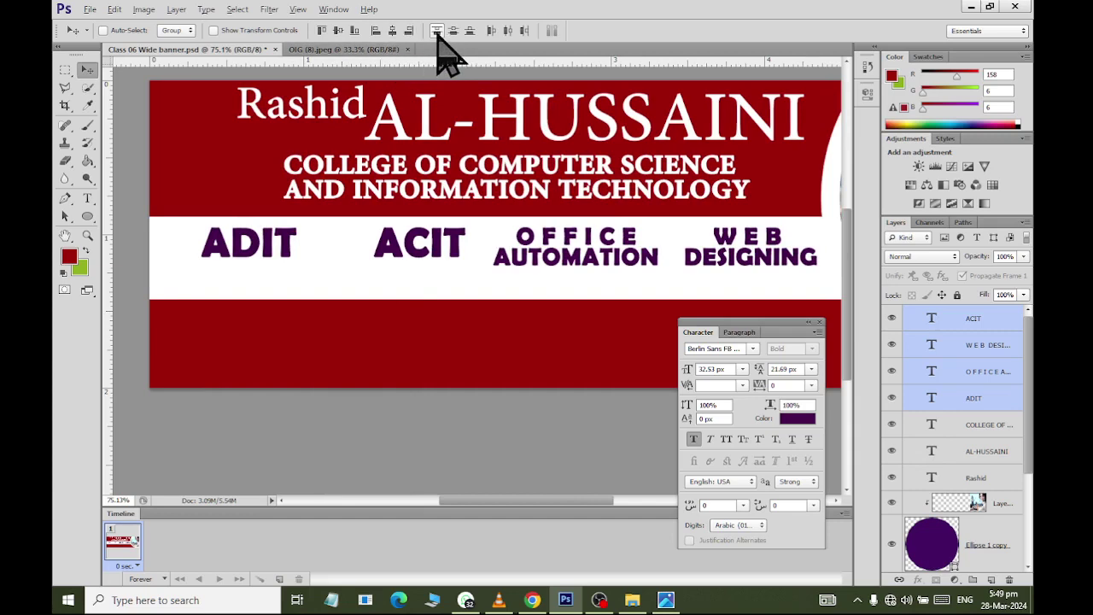
# Bottom-align ADIT and ACIT with OFFICE AUTOMATION and WEB DESIGNING.
pyautogui.click(355, 32)
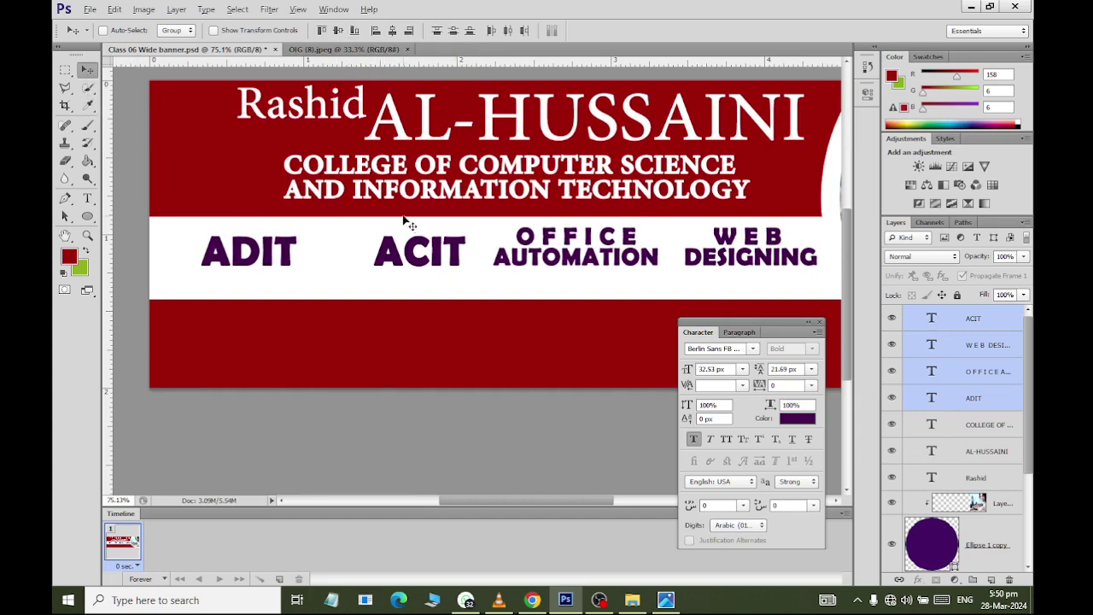
pyautogui.scroll(-1, 408, 224)
pyautogui.scroll(-2, 408, 224)
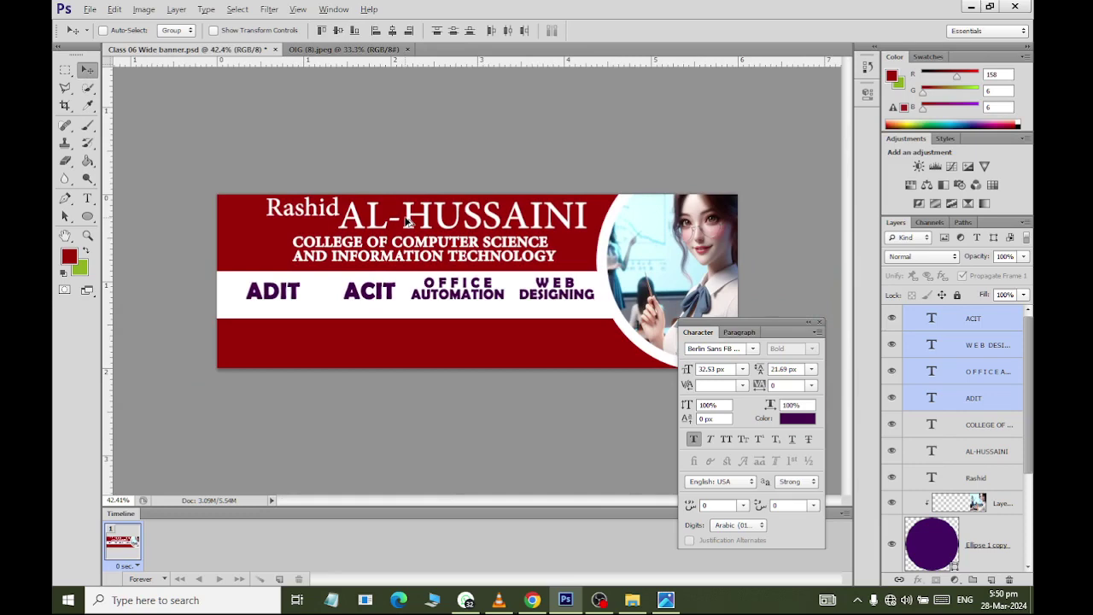
pyautogui.scroll(1, 383, 362)
pyautogui.scroll(1, 382, 354)
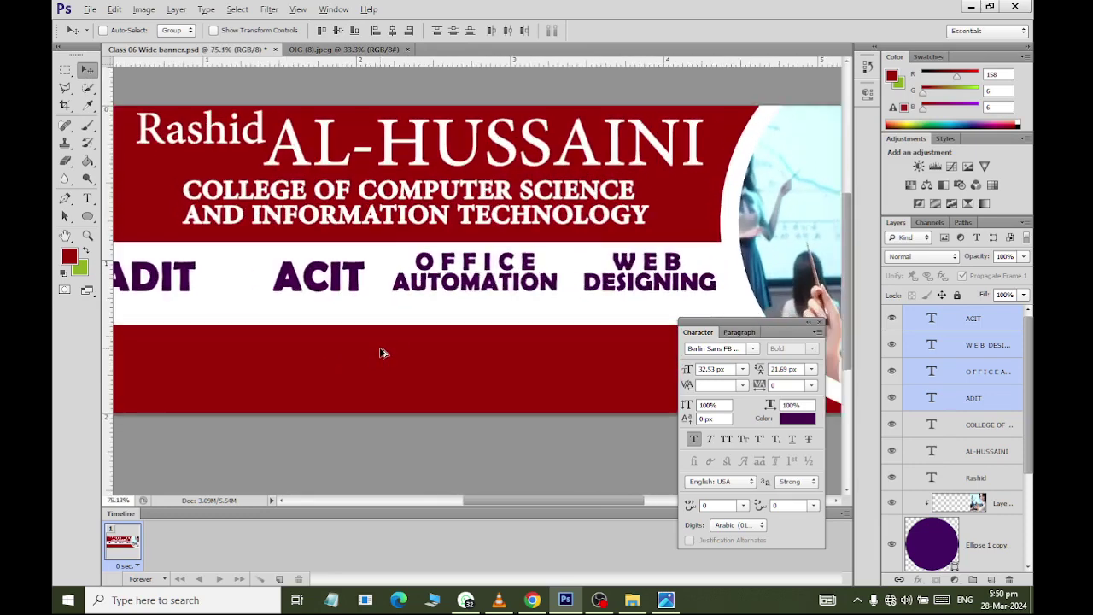
pyautogui.scroll(1, 381, 353)
pyautogui.scroll(1, 382, 352)
pyautogui.scroll(1, 382, 352)
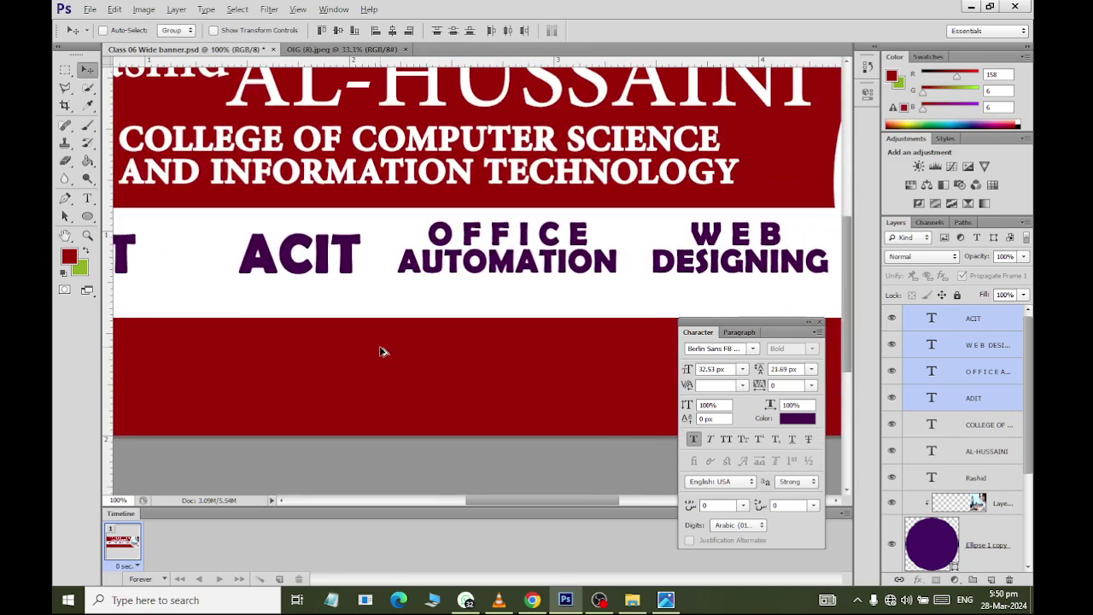
pyautogui.scroll(-2, 382, 351)
pyautogui.scroll(-2, 384, 346)
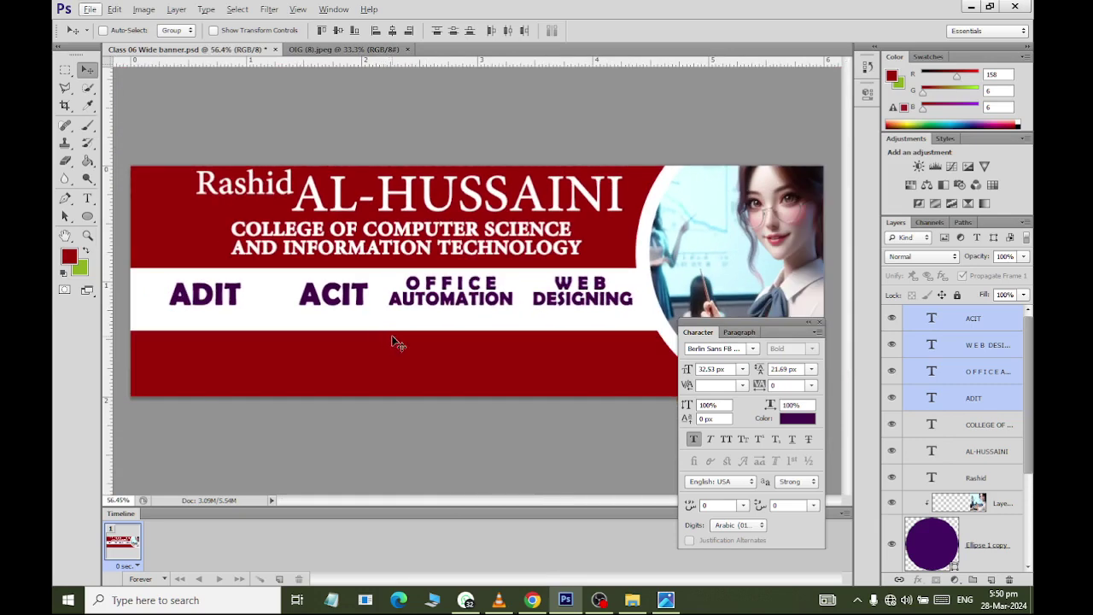
# Enlarge the four course labels to about 108% and shift them left and down.
pyautogui.click(983, 422)
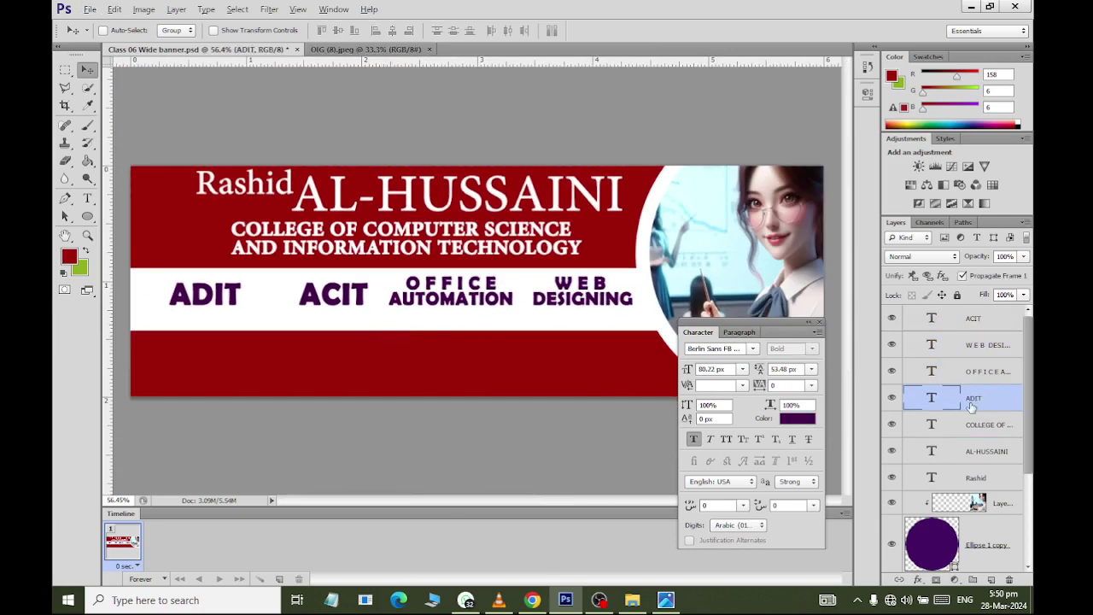
pyautogui.keyDown('shift'); pyautogui.click(971, 321); pyautogui.keyUp('shift')
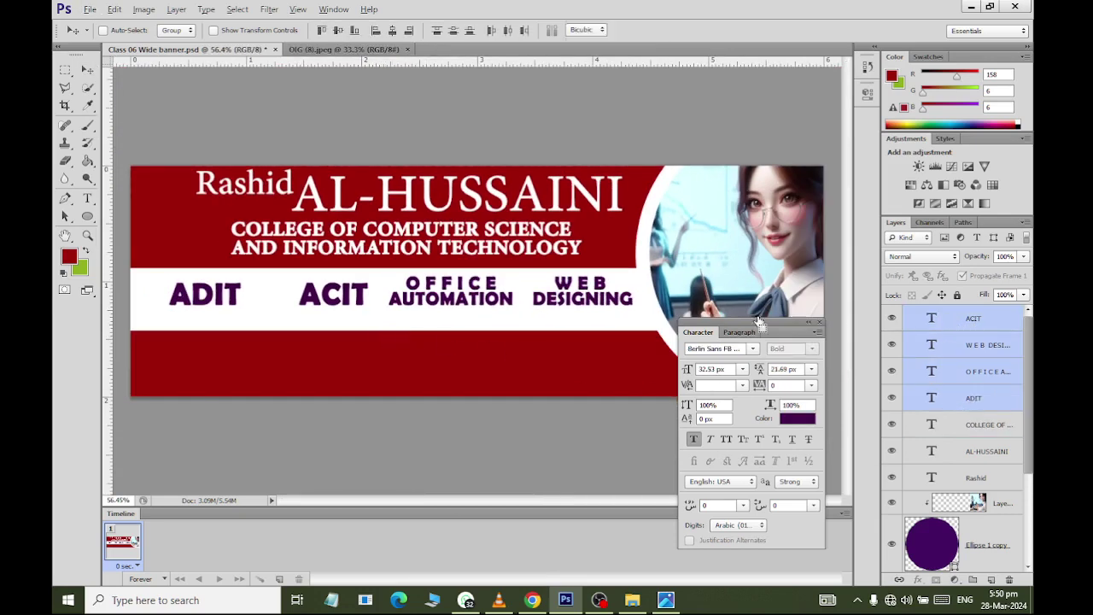
pyautogui.hotkey('ctrl', 't')
pyautogui.moveTo(172, 309); pyautogui.dragTo(167, 316)
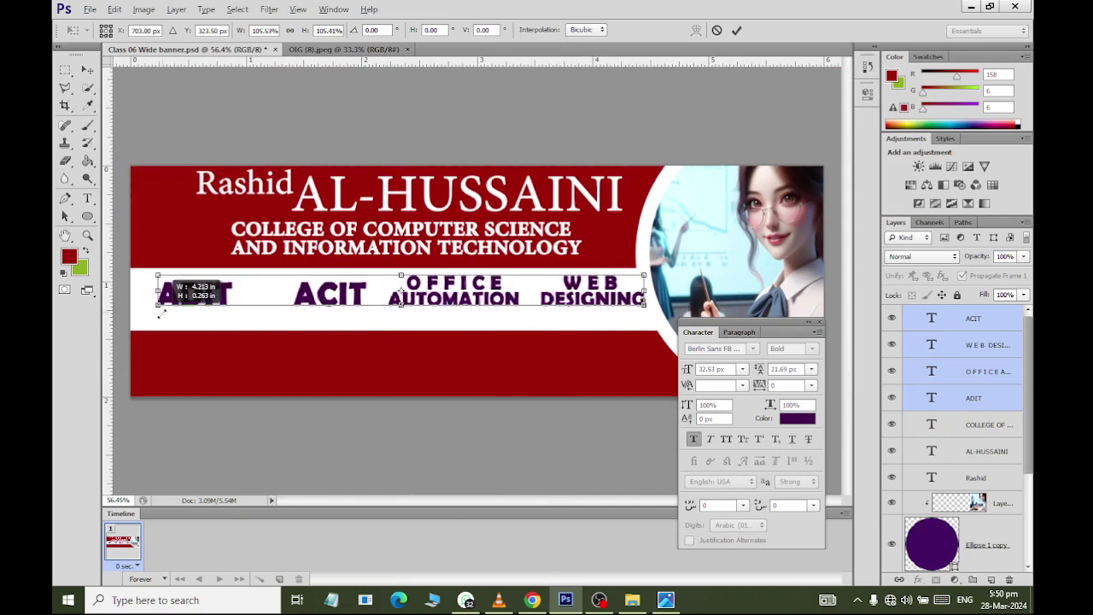
pyautogui.moveTo(479, 300); pyautogui.dragTo(464, 309)
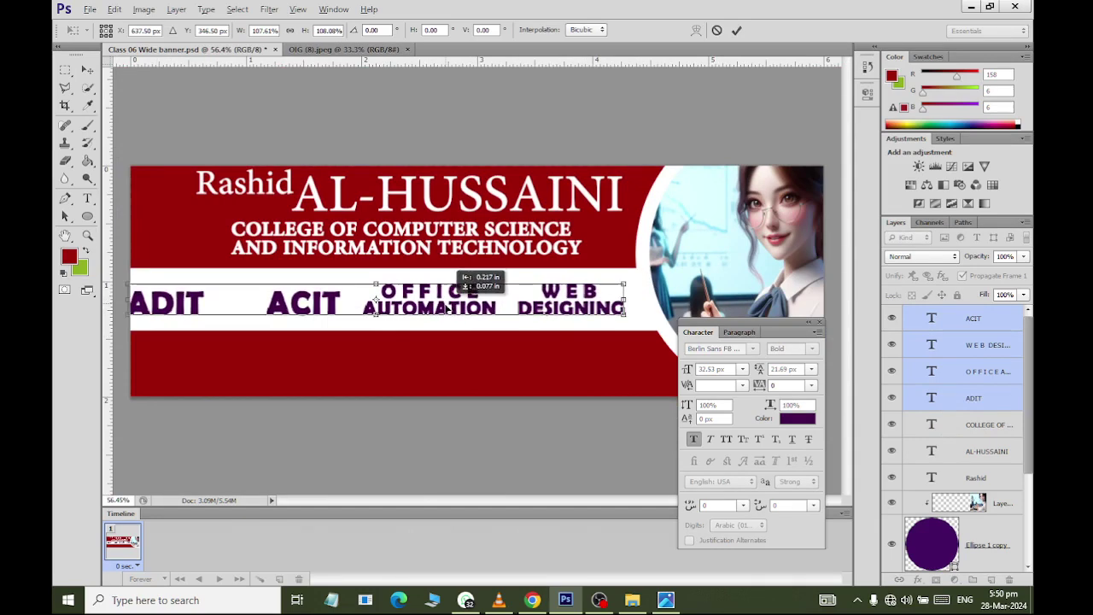
pyautogui.click(87, 70)
pyautogui.click(474, 232)
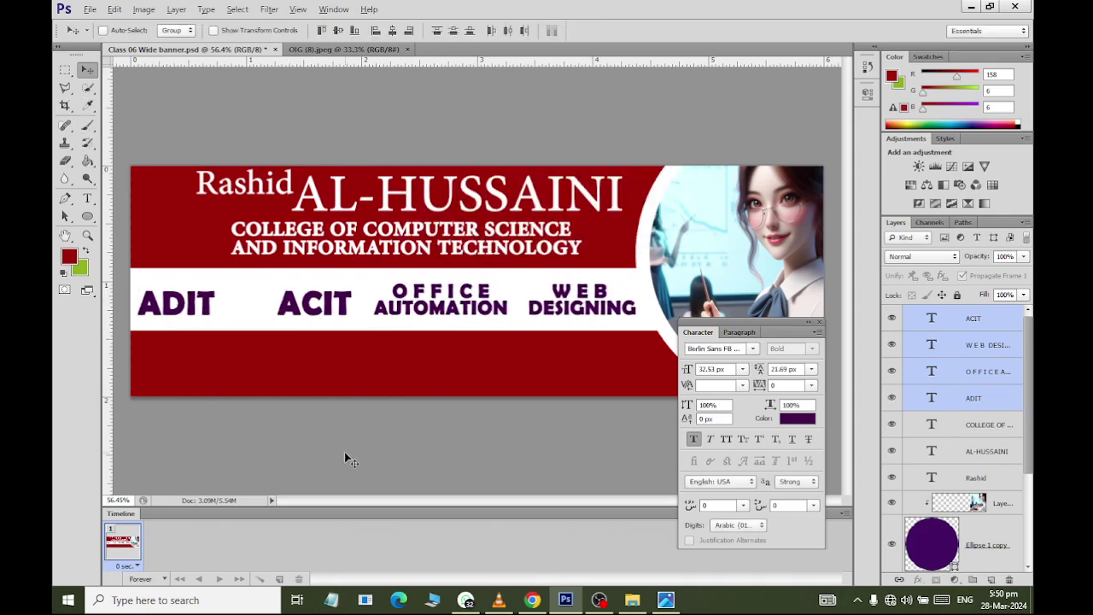
# Nudge only ADIT three steps right, checking spacing against the reference banner.
pyautogui.click(974, 424)
pyautogui.click(974, 371)
pyautogui.click(974, 398)
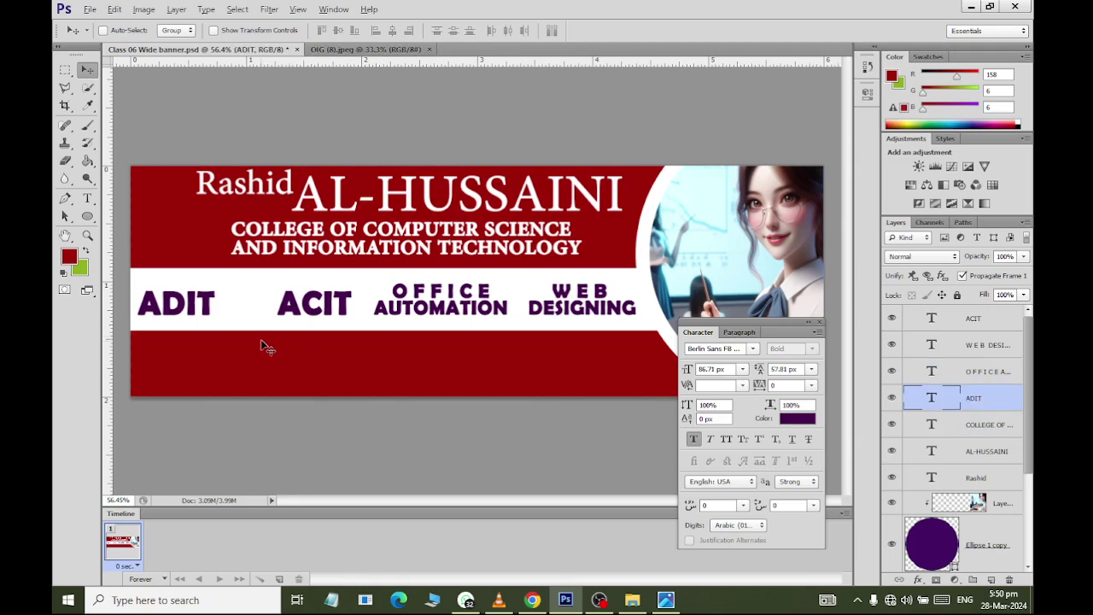
pyautogui.press('Right')
pyautogui.press('Right')
pyautogui.press('Right')
pyautogui.press('Right')
pyautogui.press('Right')
pyautogui.press('Right')
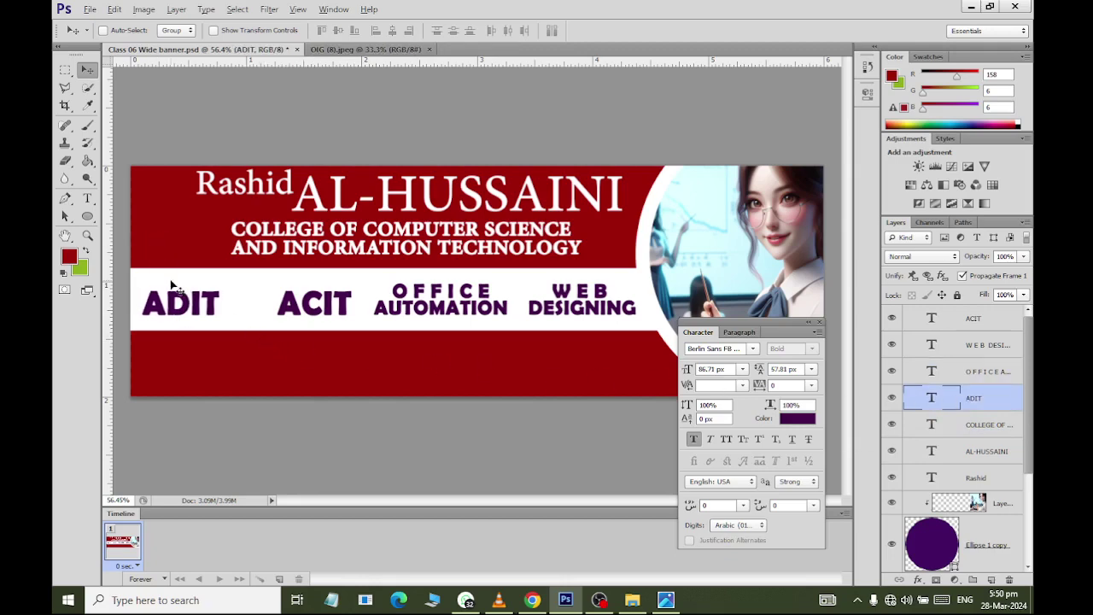
pyautogui.press('Right')
pyautogui.press('Right')
pyautogui.press('Right')
pyautogui.press('Right')
pyautogui.press('Right')
pyautogui.press('Right')
pyautogui.press('Right')
pyautogui.press('Right')
pyautogui.press('Right')
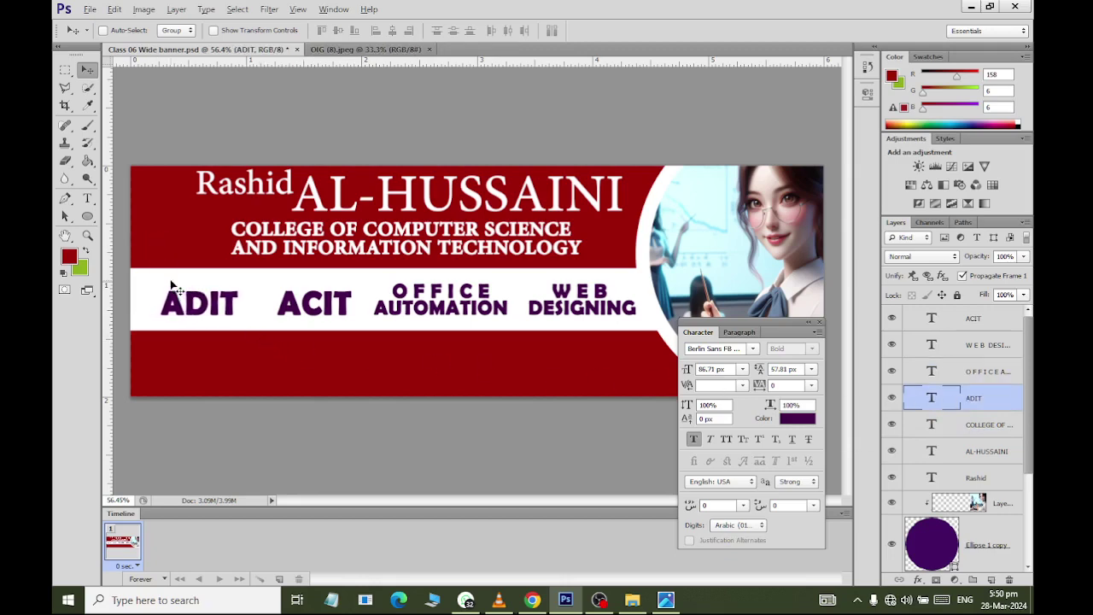
pyautogui.press('Right')
pyautogui.press('Right')
pyautogui.press('Right')
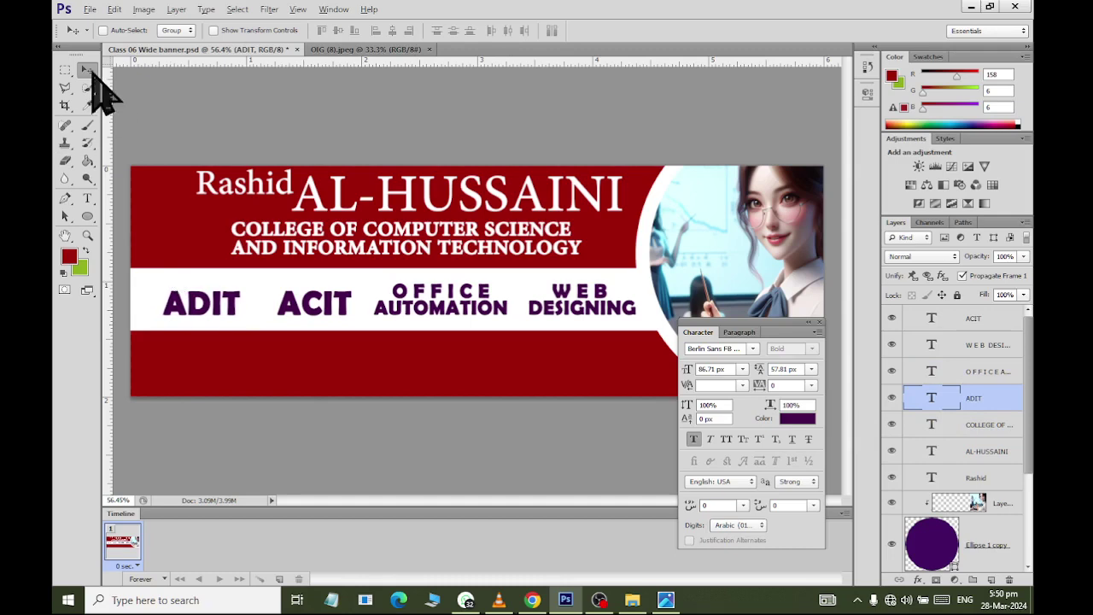
pyautogui.hotkey('alt', 'Tab')
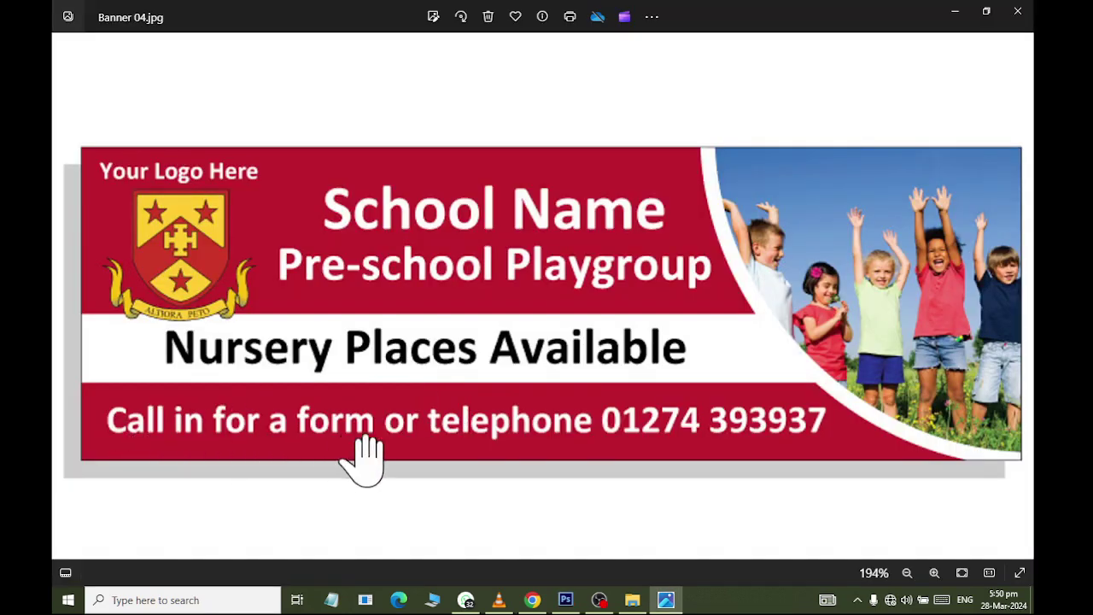
pyautogui.hotkey('alt', 'Tab')
pyautogui.click(944, 327)
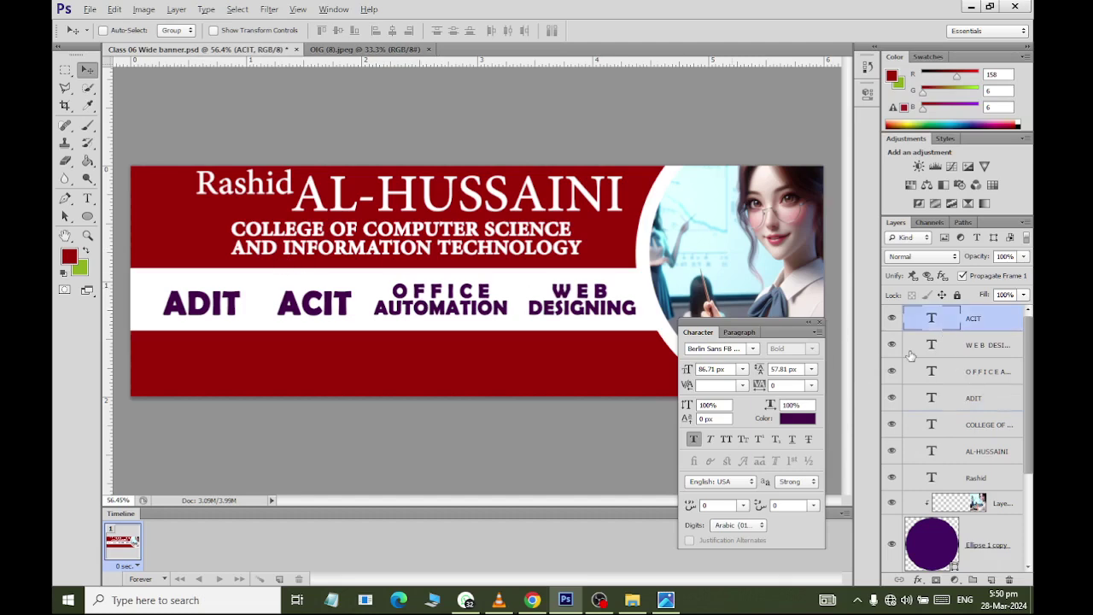
# Start a text line in the lower red band using the Eras Bold ITC font.
pyautogui.click(87, 198)
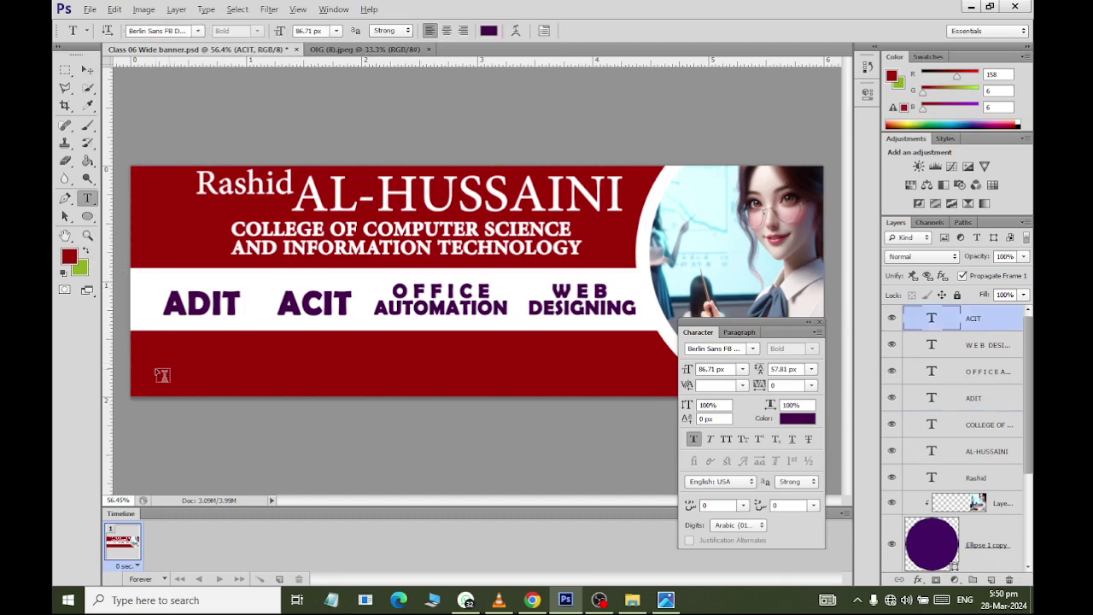
pyautogui.click(161, 373)
pyautogui.click(198, 30)
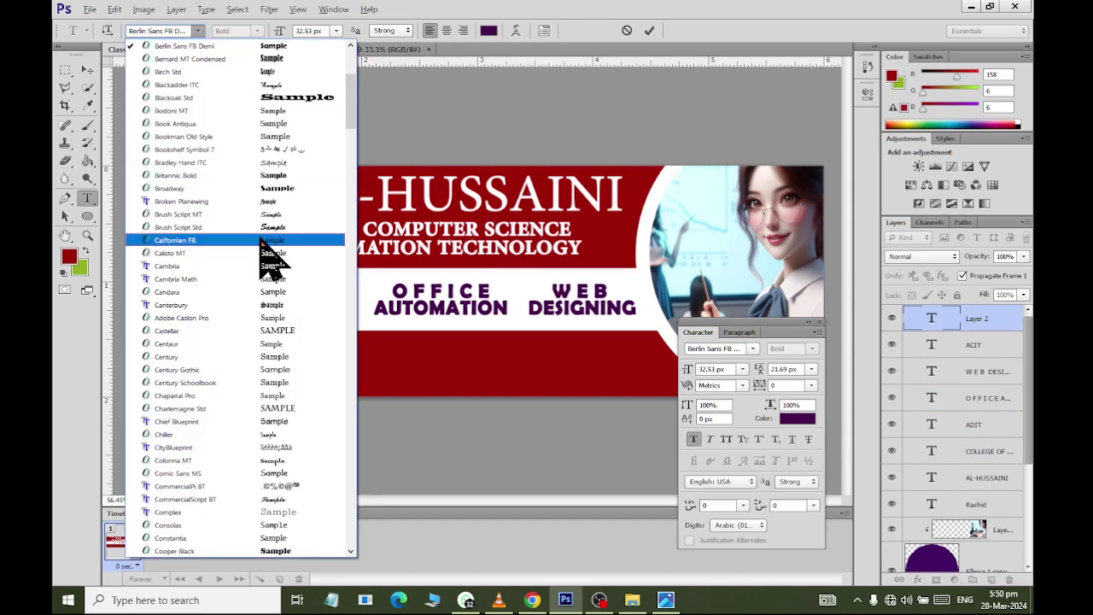
pyautogui.scroll(5, 276, 237)
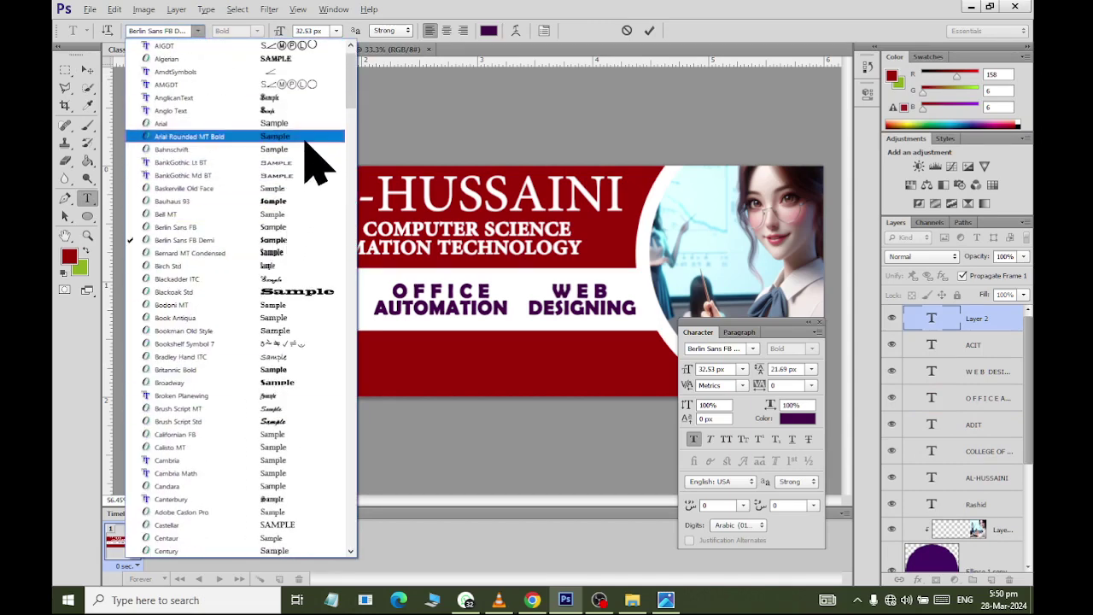
pyautogui.scroll(-7, 334, 313)
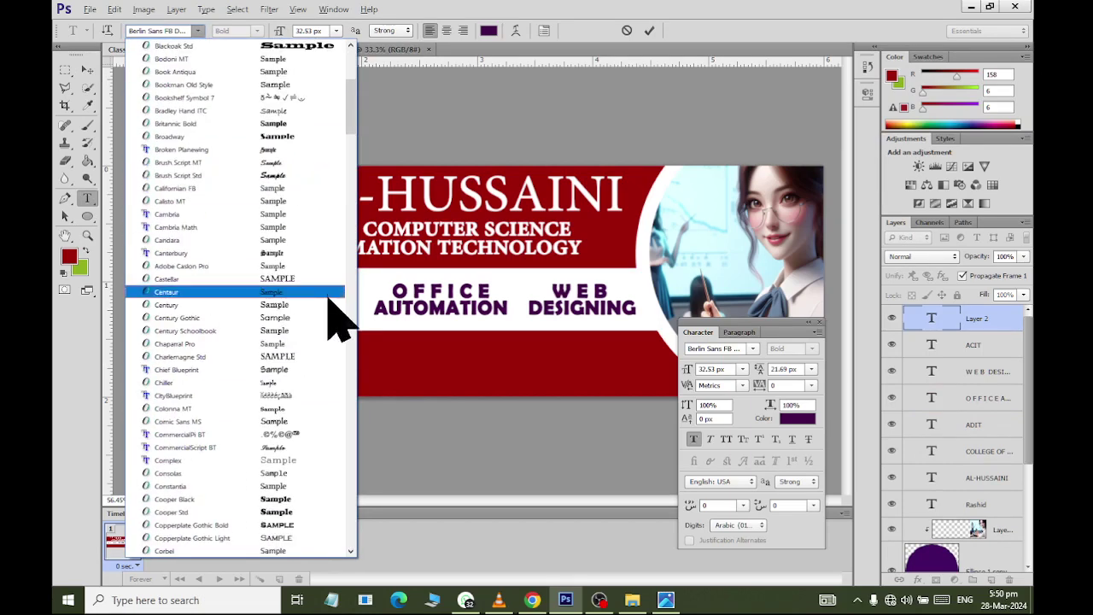
pyautogui.scroll(-5, 334, 325)
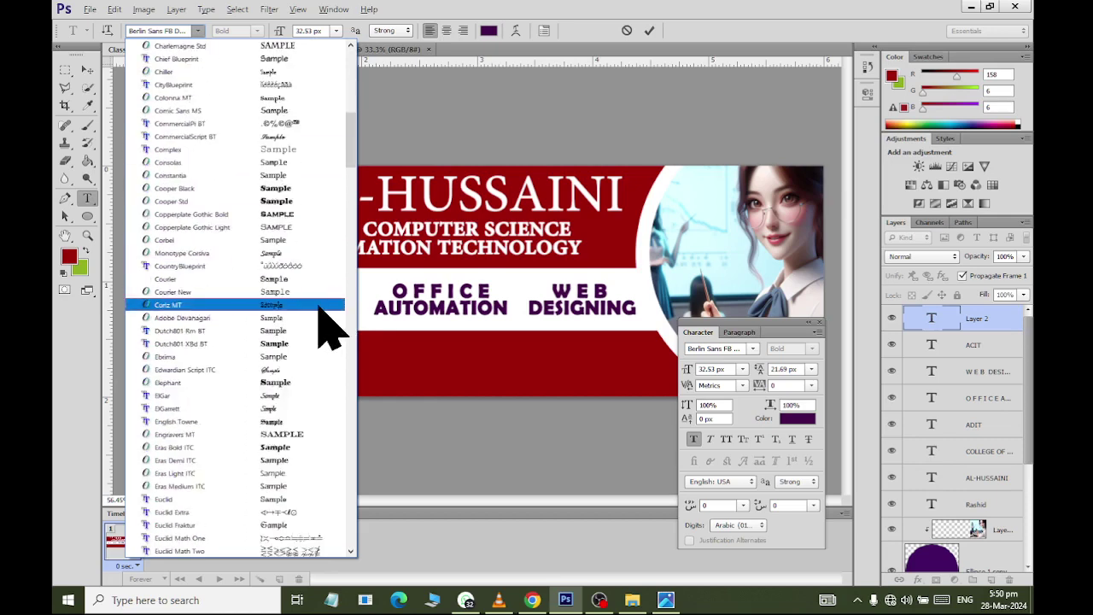
pyautogui.scroll(-5, 327, 316)
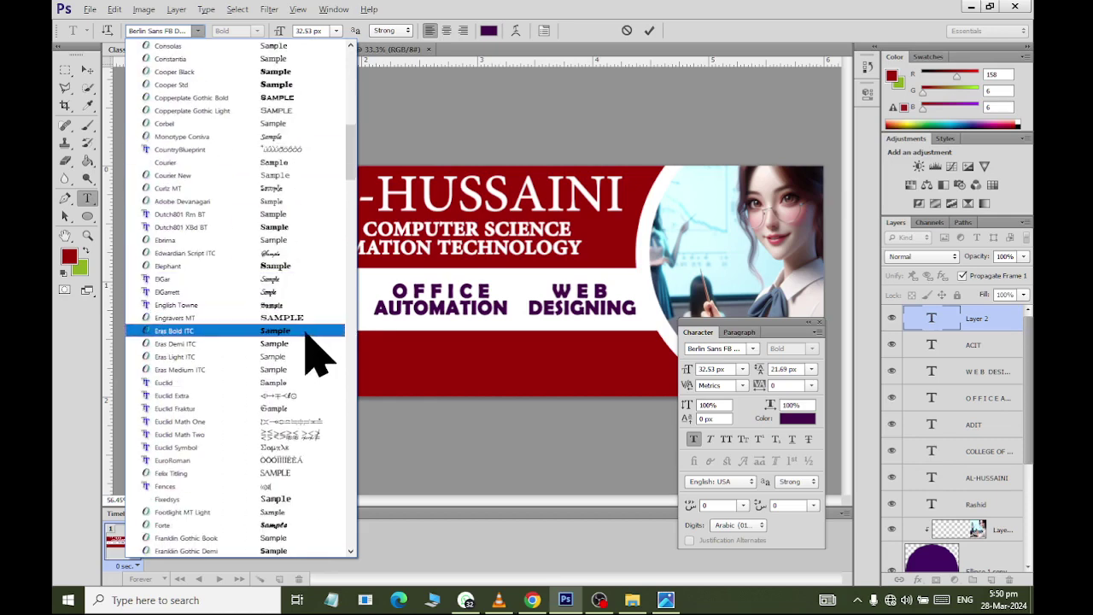
pyautogui.click(306, 333)
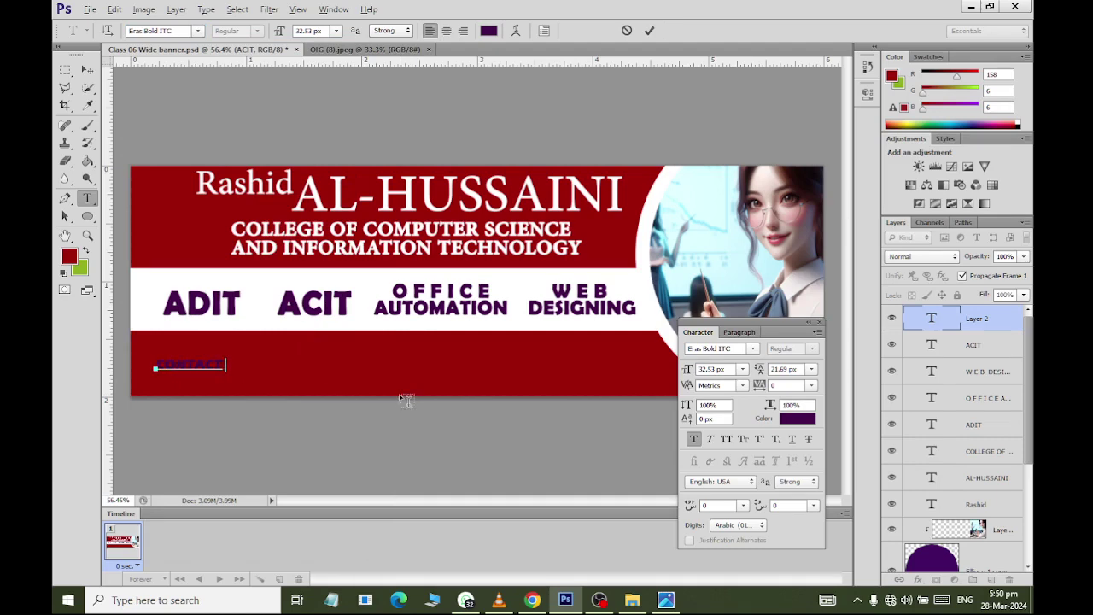
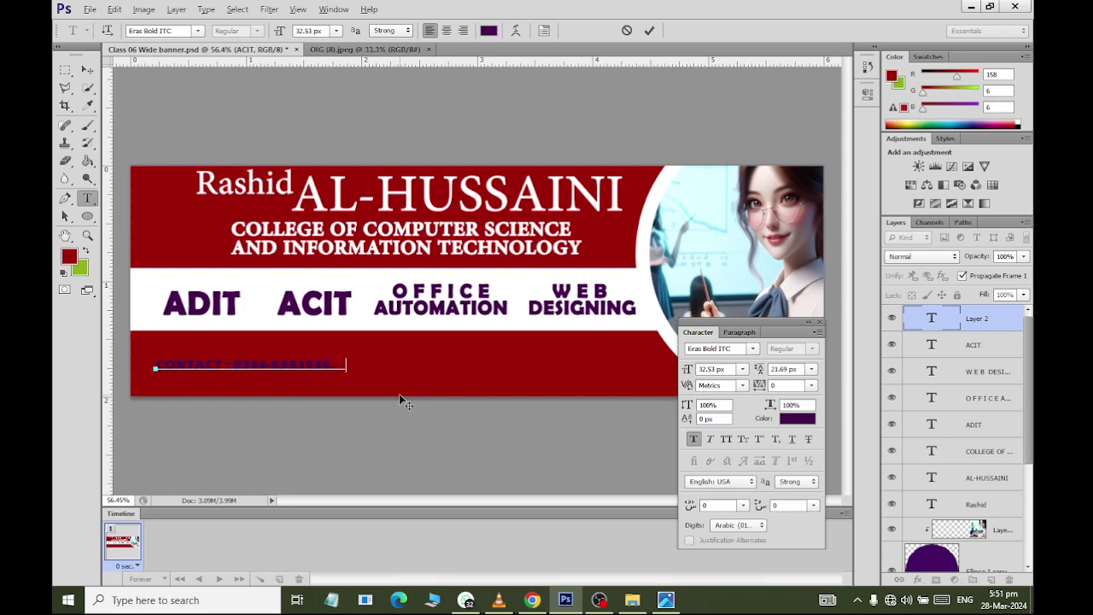
# Type the contact phone number line and set its colour to white.
pyautogui.write(' EMAI')
pyautogui.press('BackSpace')
pyautogui.press('BackSpace')
pyautogui.press('BackSpace')
pyautogui.hotkey('ctrl', 'a')
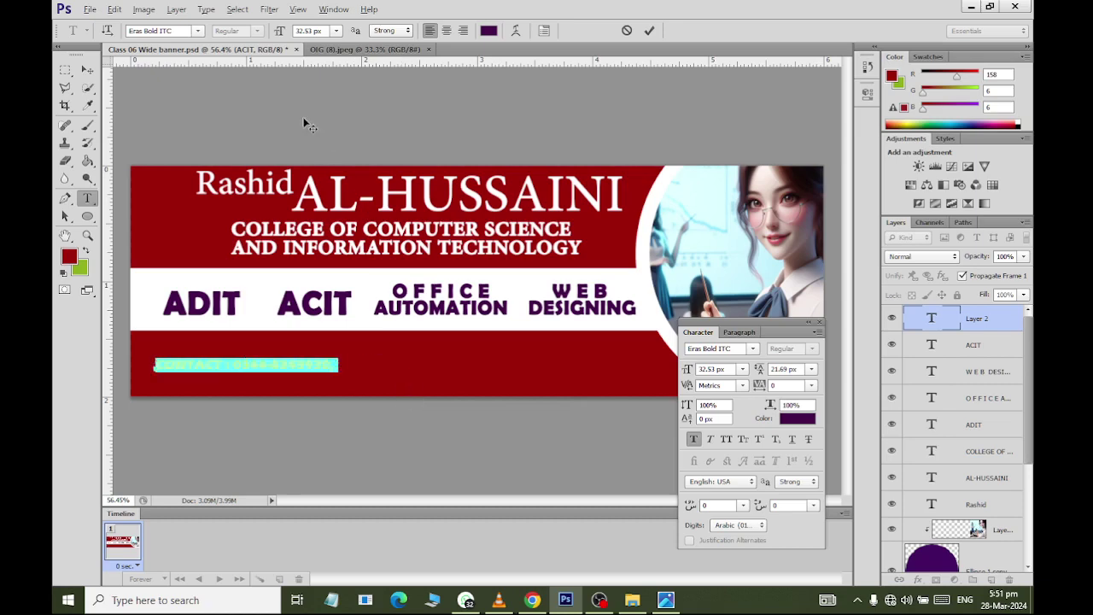
pyautogui.click(489, 30)
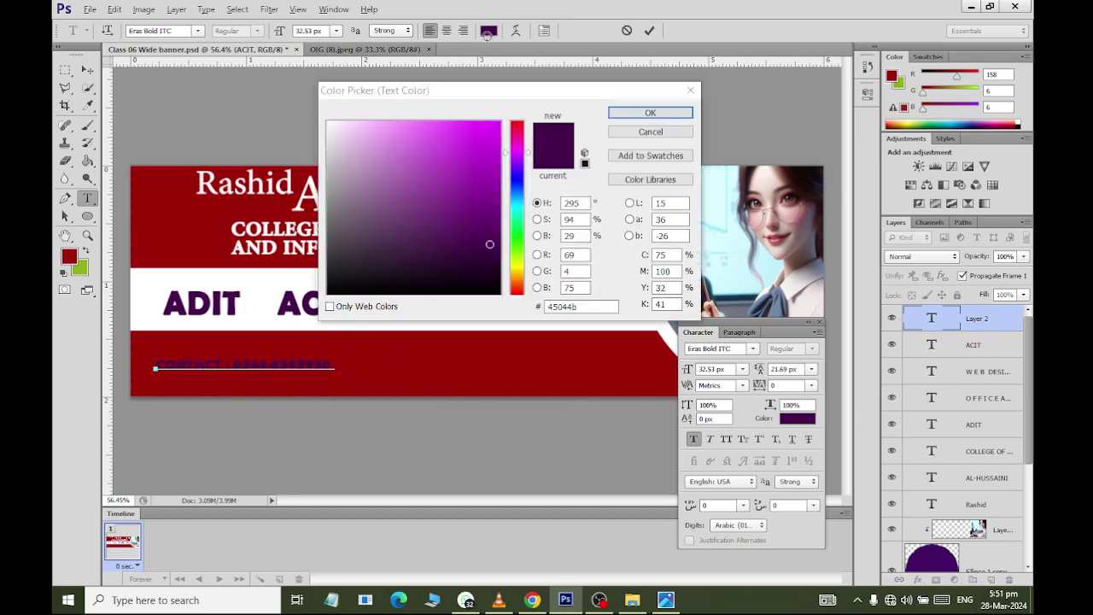
pyautogui.moveTo(398, 222)
pyautogui.mouseDown()
pyautogui.moveTo(408, 158)
pyautogui.moveTo(180, 54)
pyautogui.mouseUp()
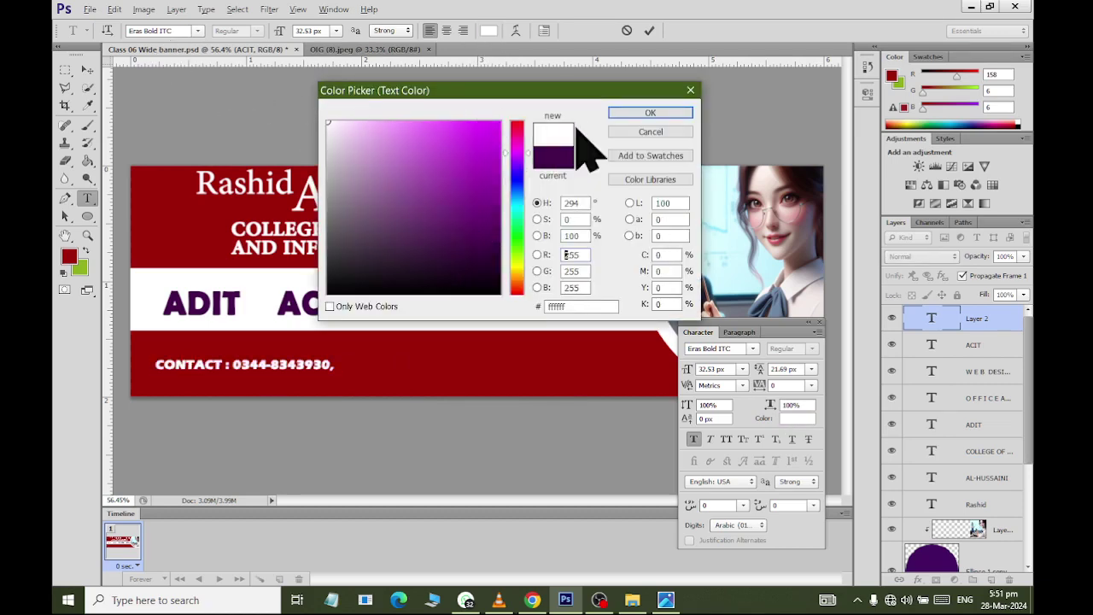
pyautogui.click(636, 114)
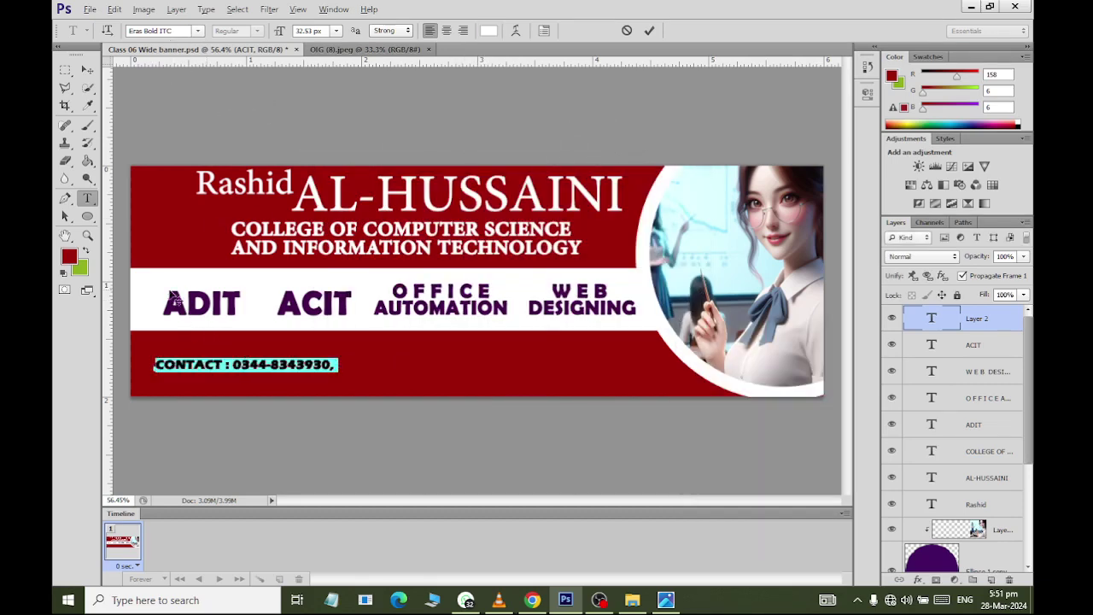
# Enlarge and reposition the contact line with Free Transform.
pyautogui.click(88, 68)
pyautogui.hotkey('ctrl', 't')
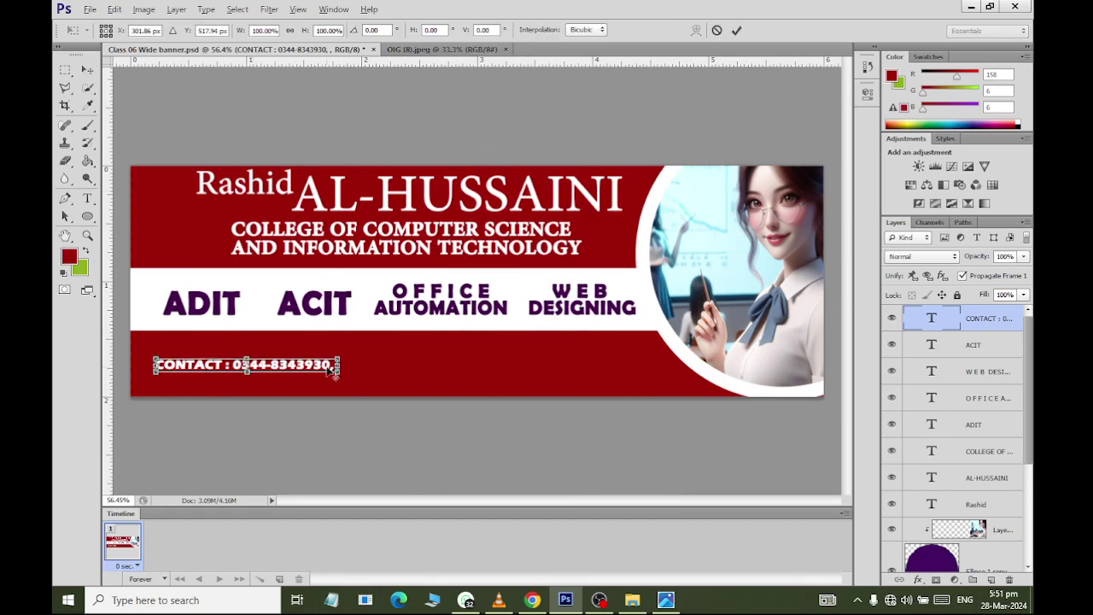
pyautogui.moveTo(340, 373); pyautogui.dragTo(358, 397)
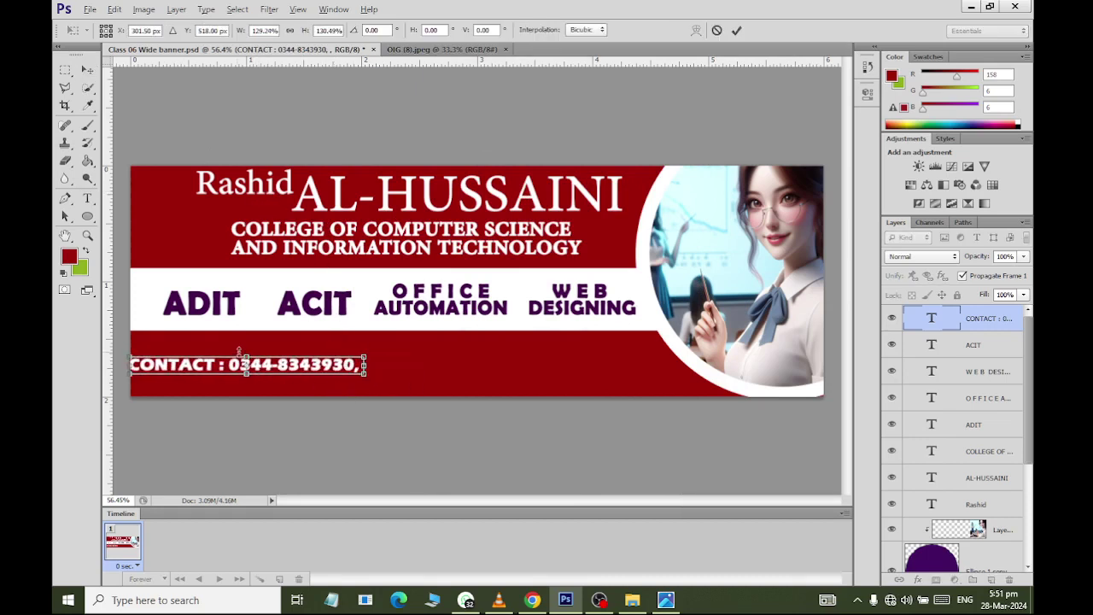
pyautogui.moveTo(247, 354); pyautogui.dragTo(294, 368)
pyautogui.click(88, 70)
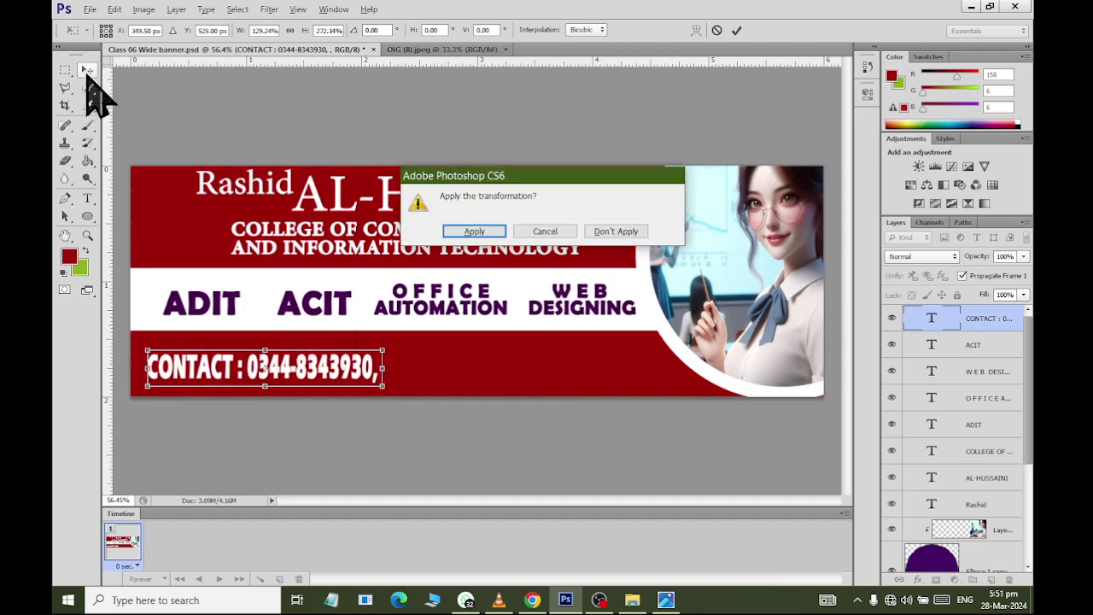
pyautogui.click(474, 232)
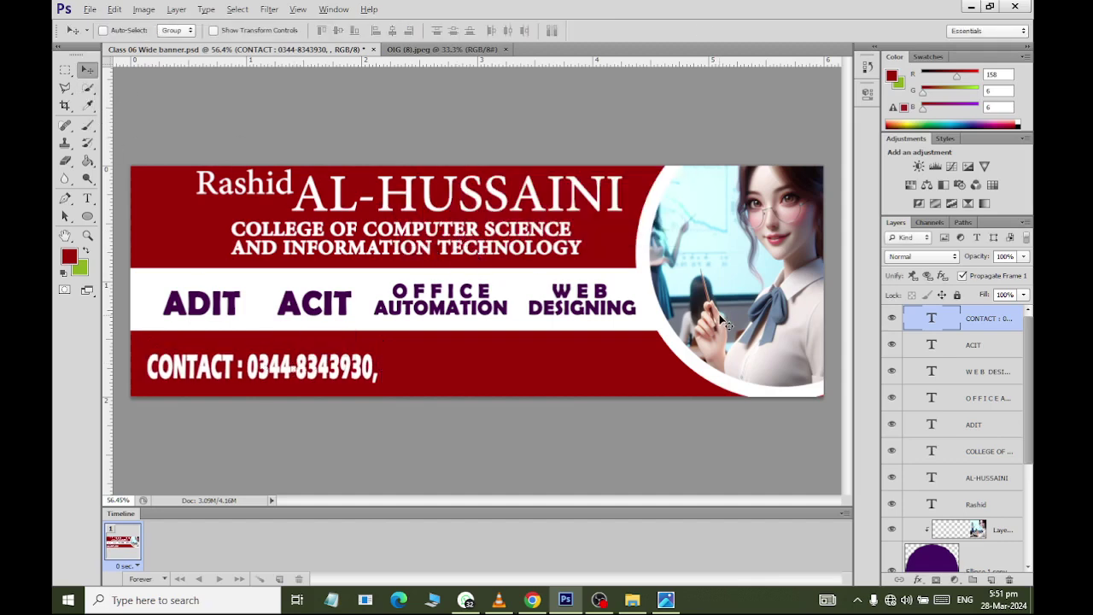
# Duplicate the contact line, move the copy to the right, and select its number.
pyautogui.hotkey('ctrl', 'j')
pyautogui.moveTo(272, 376); pyautogui.dragTo(549, 374)
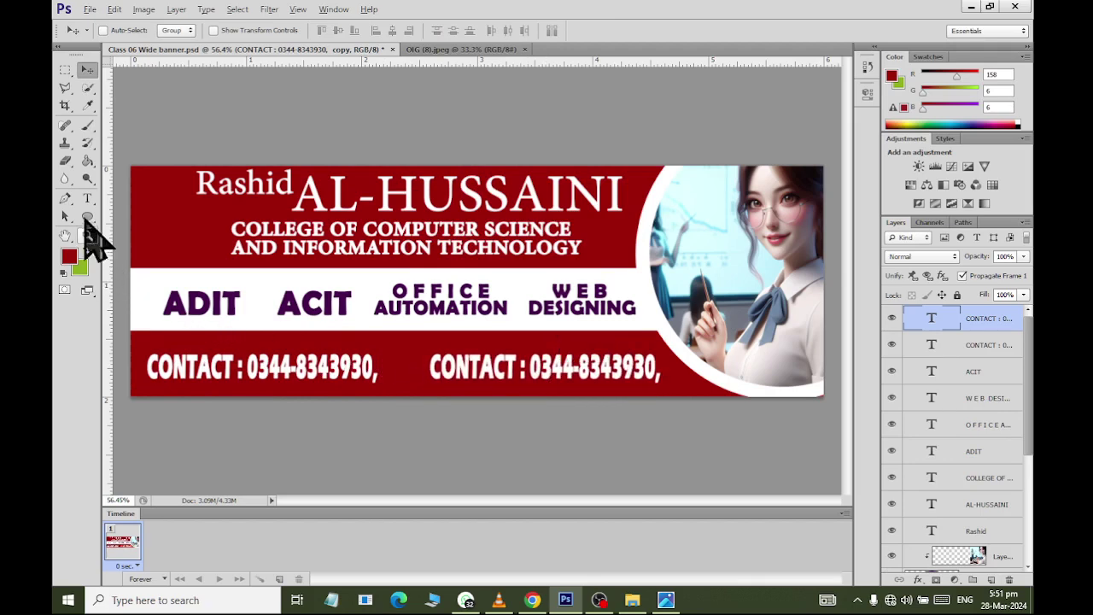
pyautogui.press('t')
pyautogui.click(531, 365)
pyautogui.moveTo(530, 367); pyautogui.dragTo(656, 371)
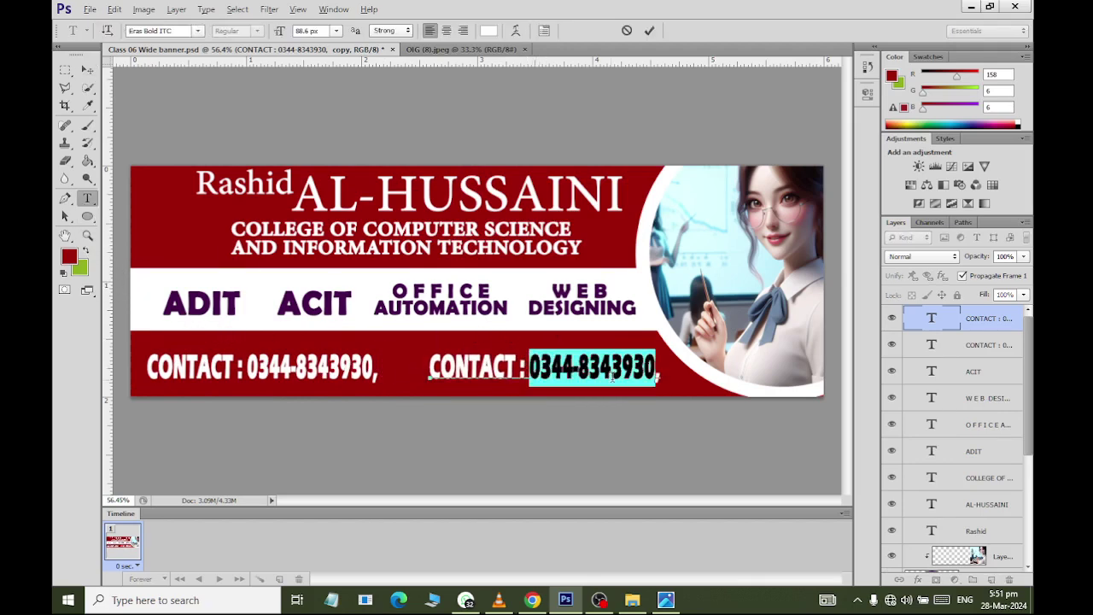
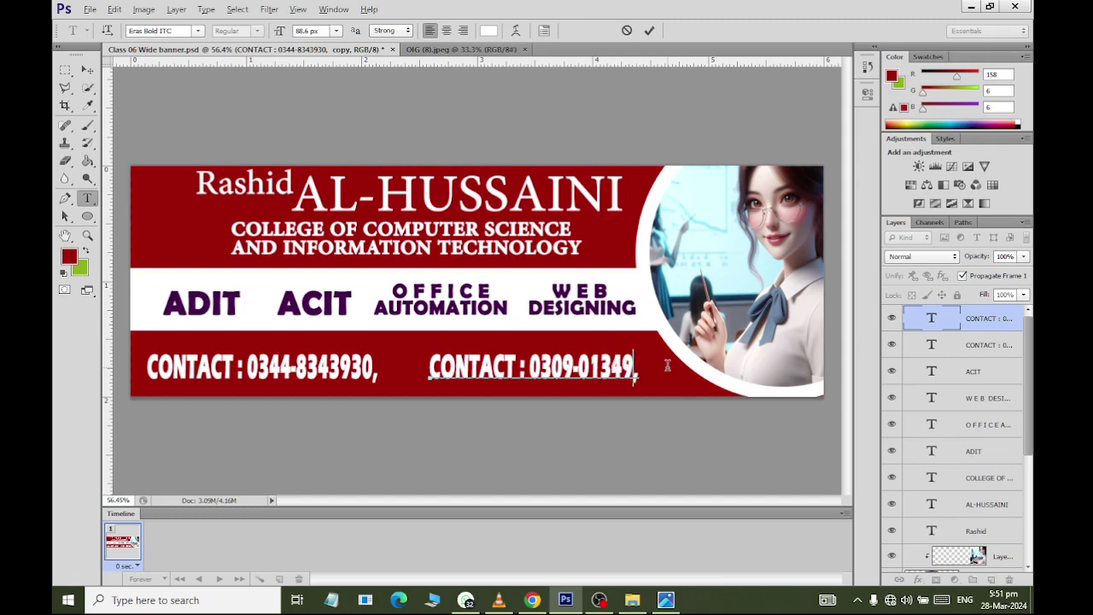
# Replace the copy's number with the second contact number and save the banner.
pyautogui.click(87, 70)
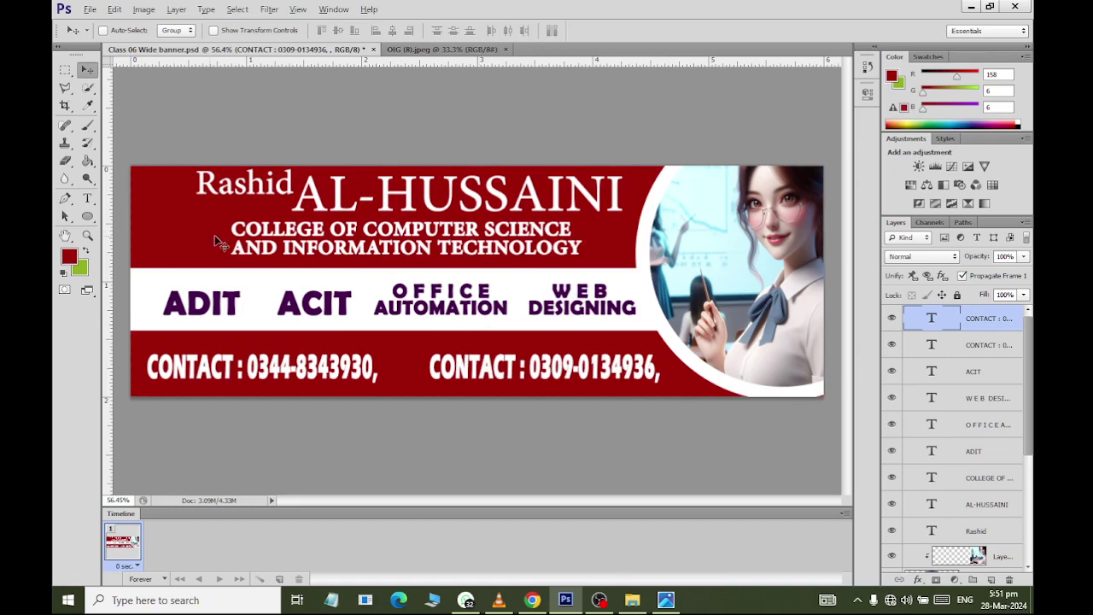
pyautogui.hotkey('ctrl', 's')
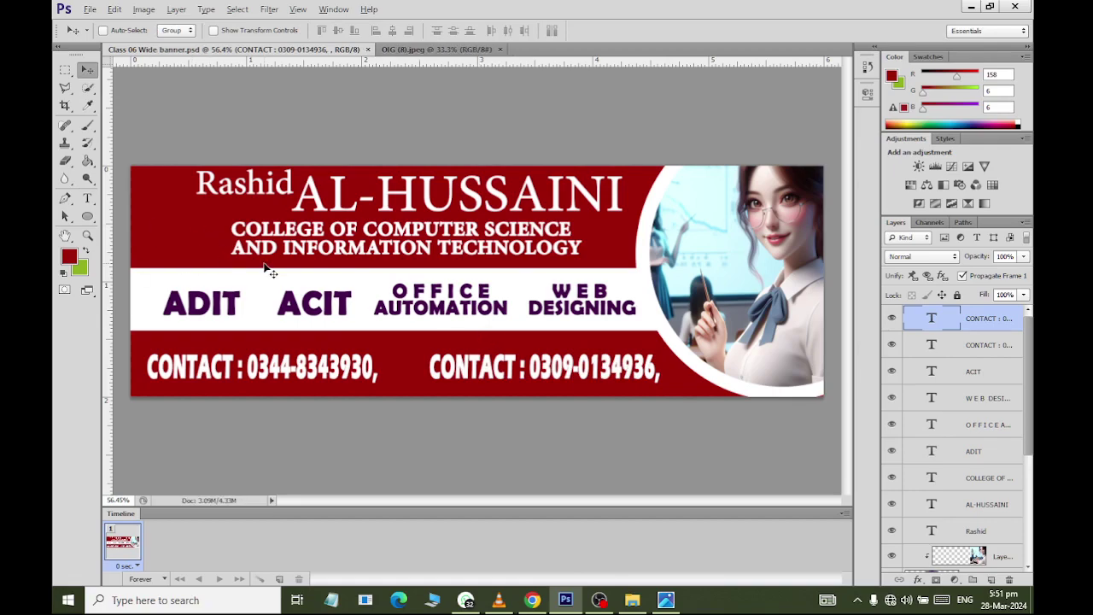
pyautogui.press('super+shift+s')
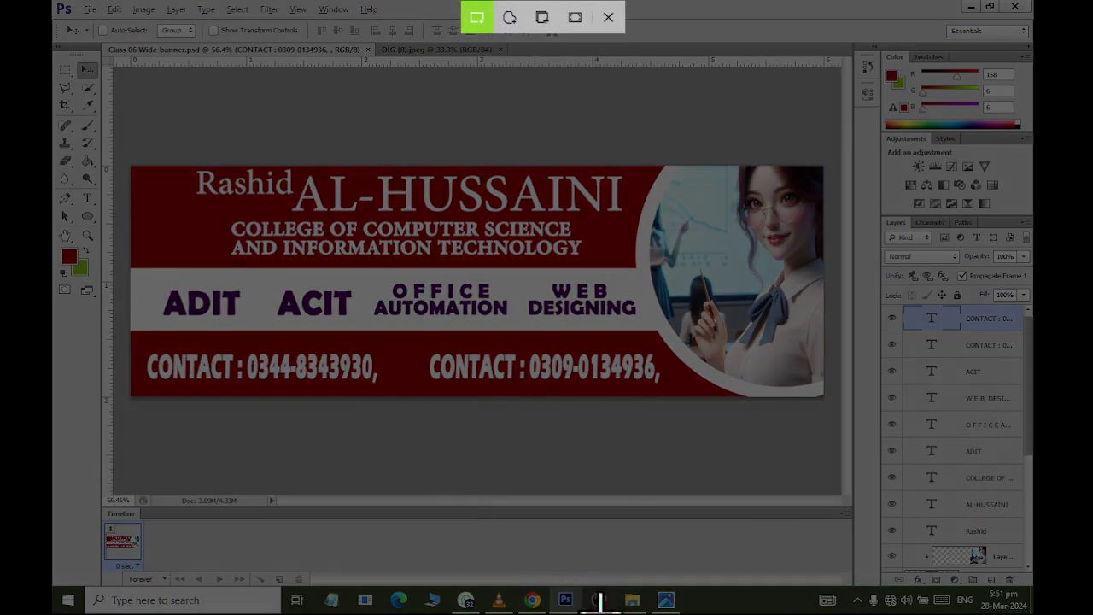